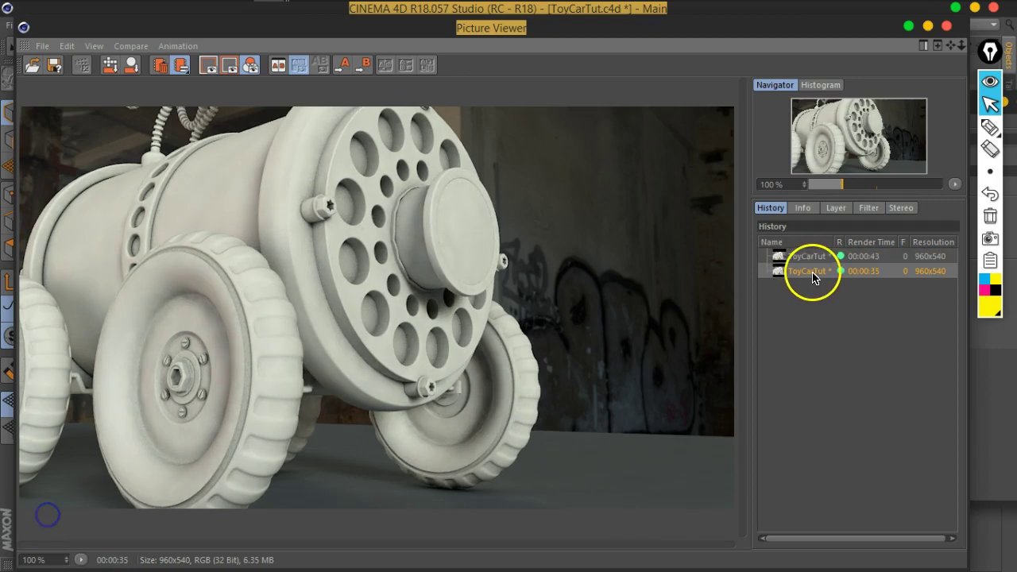
Step: Set the 00:00:43 render as comparison A and the 00:00:35 render as B
{"action": "left_click", "coordinate": [808, 257]}
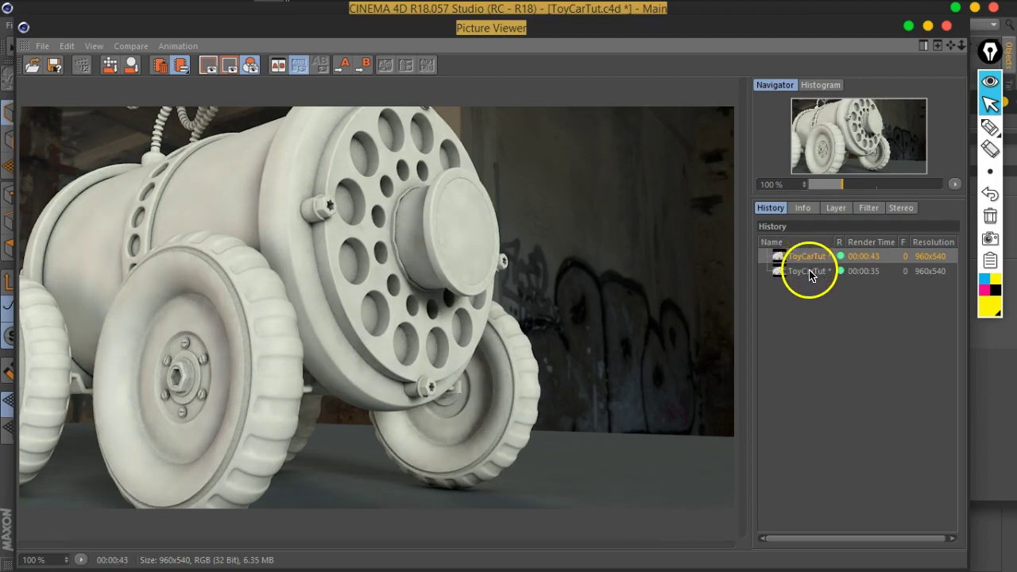
{"action": "left_click", "coordinate": [341, 65]}
{"action": "left_click", "coordinate": [826, 273]}
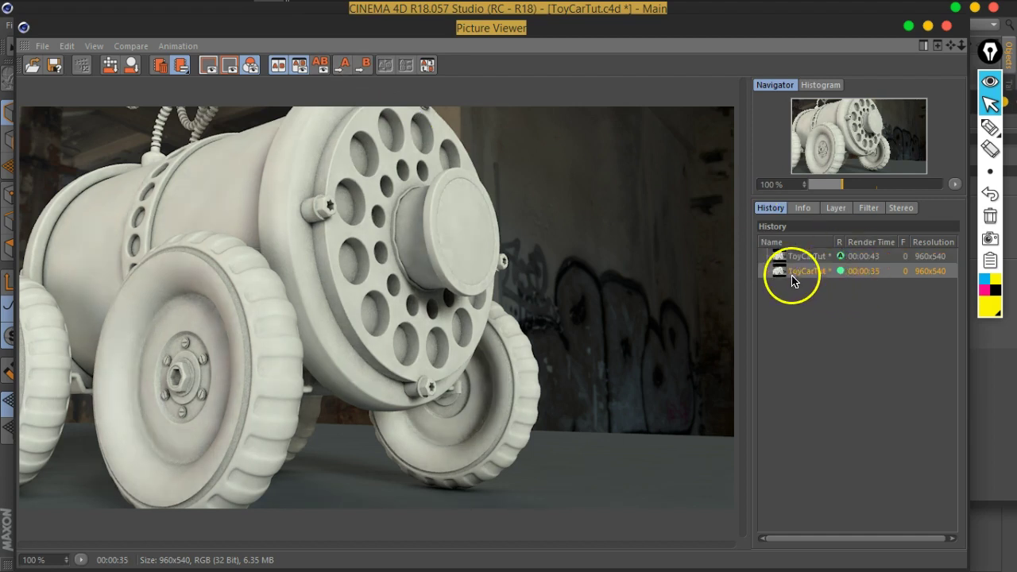
{"action": "left_click", "coordinate": [365, 67]}
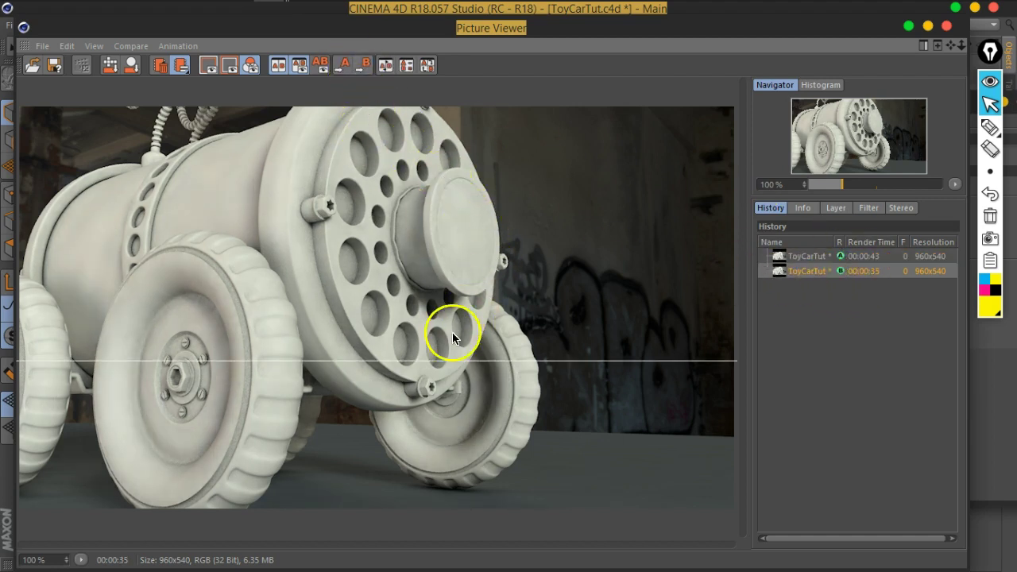
Step: Slide the A/B split line across the car, hub and wheels to compare renders
{"action": "mouse_move", "coordinate": [440, 361]}
{"action": "left_mouse_down"}
{"action": "mouse_move", "coordinate": [409, 483]}
{"action": "mouse_move", "coordinate": [412, 351]}
{"action": "left_mouse_up"}
{"action": "mouse_move", "coordinate": [427, 308]}
{"action": "left_mouse_down"}
{"action": "mouse_move", "coordinate": [450, 432]}
{"action": "mouse_move", "coordinate": [455, 324]}
{"action": "left_mouse_up"}
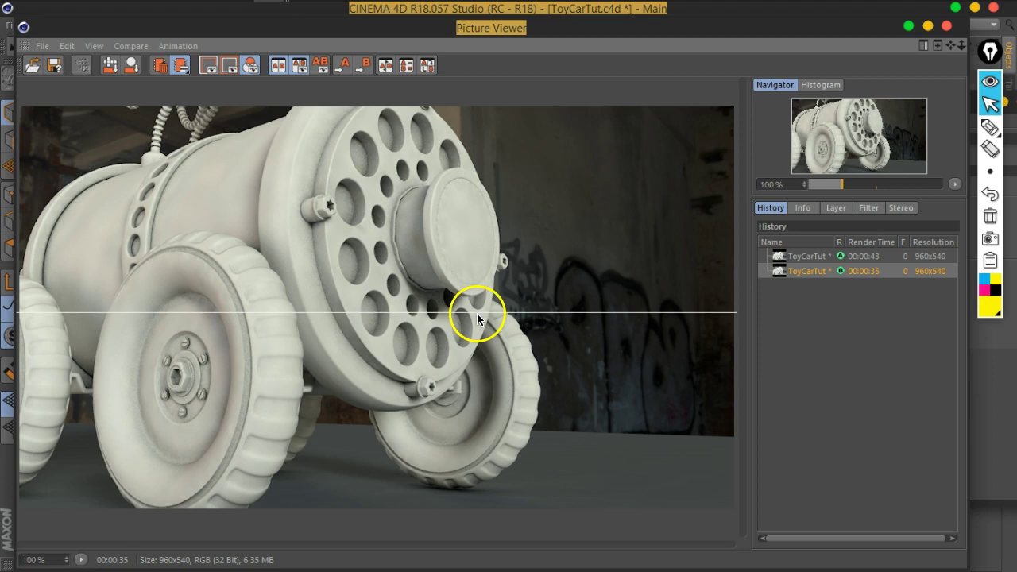
{"action": "mouse_move", "coordinate": [476, 313]}
{"action": "left_mouse_down"}
{"action": "mouse_move", "coordinate": [487, 488]}
{"action": "mouse_move", "coordinate": [456, 469]}
{"action": "mouse_move", "coordinate": [422, 334]}
{"action": "mouse_move", "coordinate": [427, 212]}
{"action": "mouse_move", "coordinate": [409, 366]}
{"action": "mouse_move", "coordinate": [393, 243]}
{"action": "mouse_move", "coordinate": [393, 360]}
{"action": "left_mouse_up"}
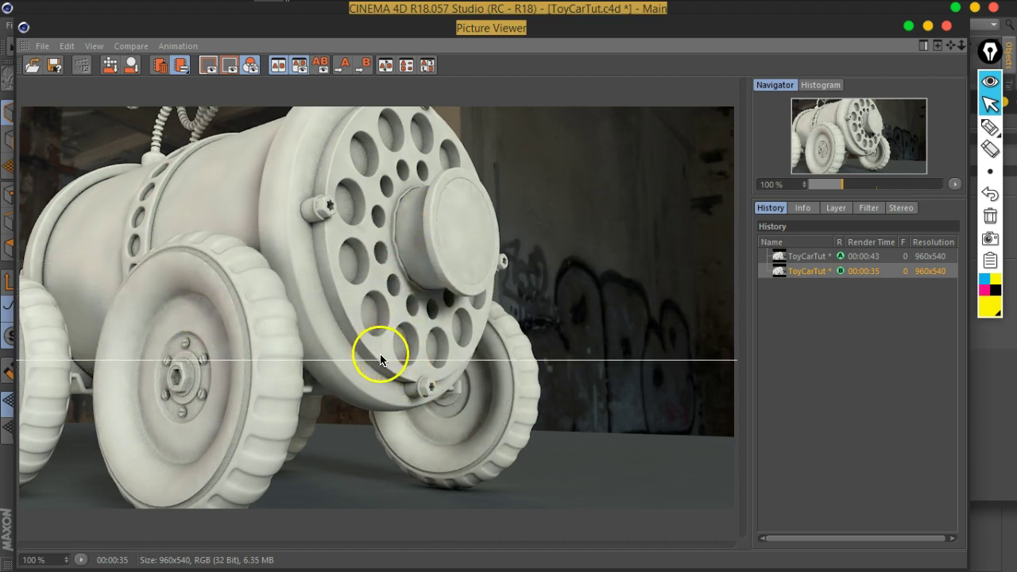
{"action": "left_click_drag", "start_coordinate": [383, 361], "coordinate": [354, 255]}
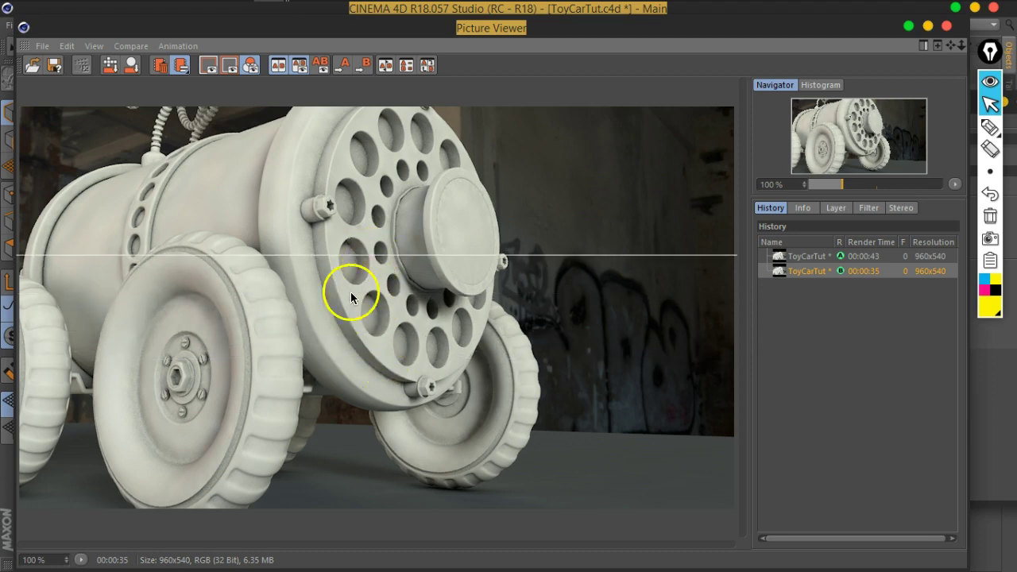
Step: Close the Picture Viewer and expand Record Density in the Irradiance Cache settings
{"action": "left_click", "coordinate": [948, 27]}
{"action": "mouse_move", "coordinate": [658, 104]}
{"action": "left_mouse_down"}
{"action": "mouse_move", "coordinate": [487, 117]}
{"action": "mouse_move", "coordinate": [481, 69]}
{"action": "left_mouse_up"}
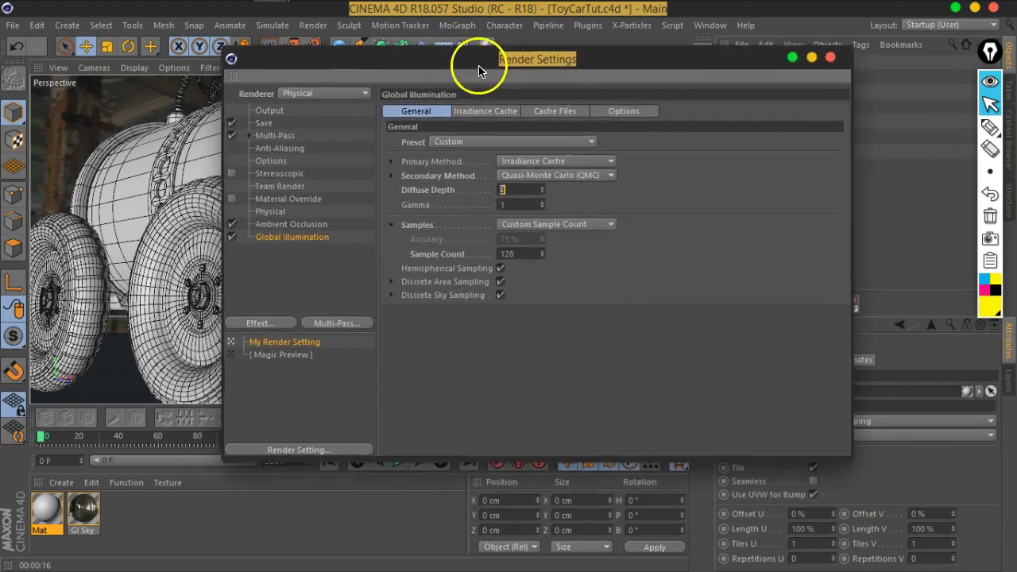
{"action": "left_click", "coordinate": [480, 112]}
{"action": "left_click", "coordinate": [425, 111]}
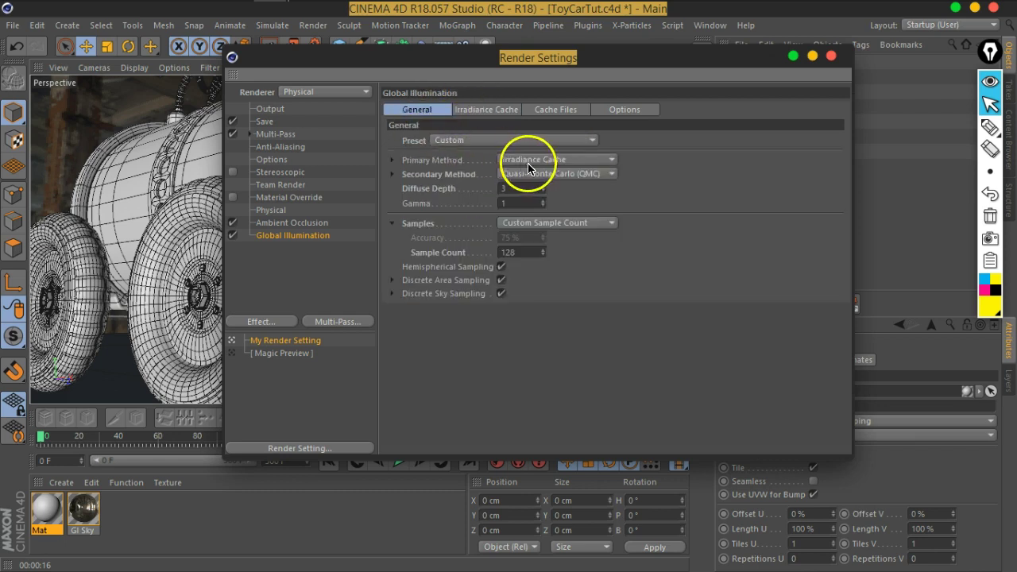
{"action": "left_click", "coordinate": [491, 116]}
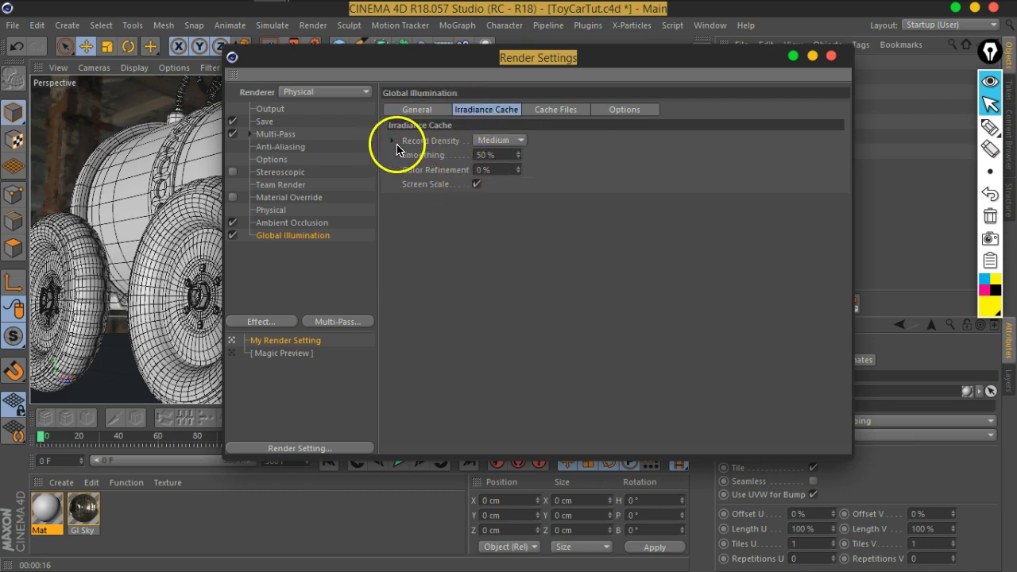
{"action": "left_click", "coordinate": [392, 143]}
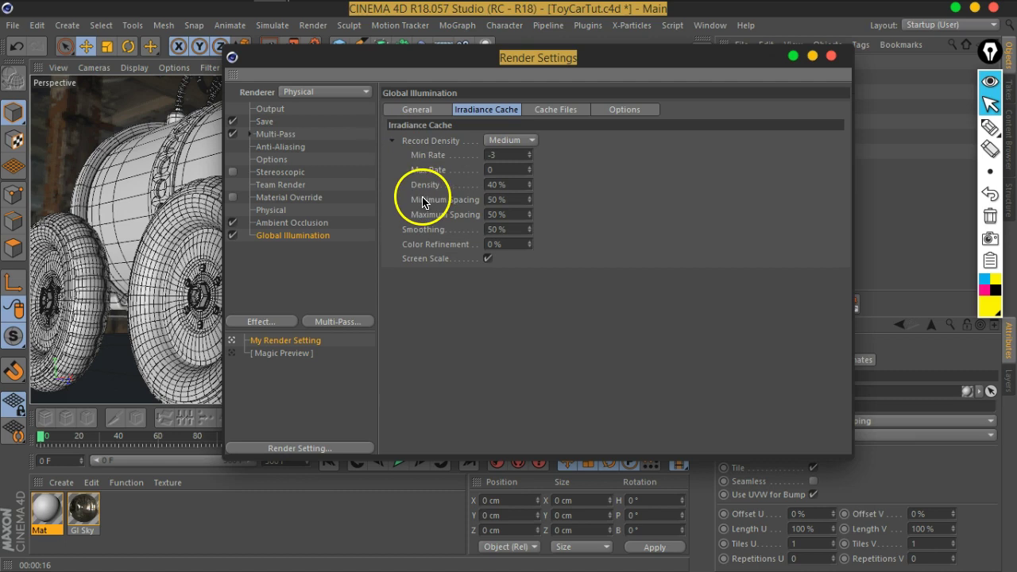
{"action": "left_click_drag", "start_coordinate": [472, 62], "coordinate": [534, 55]}
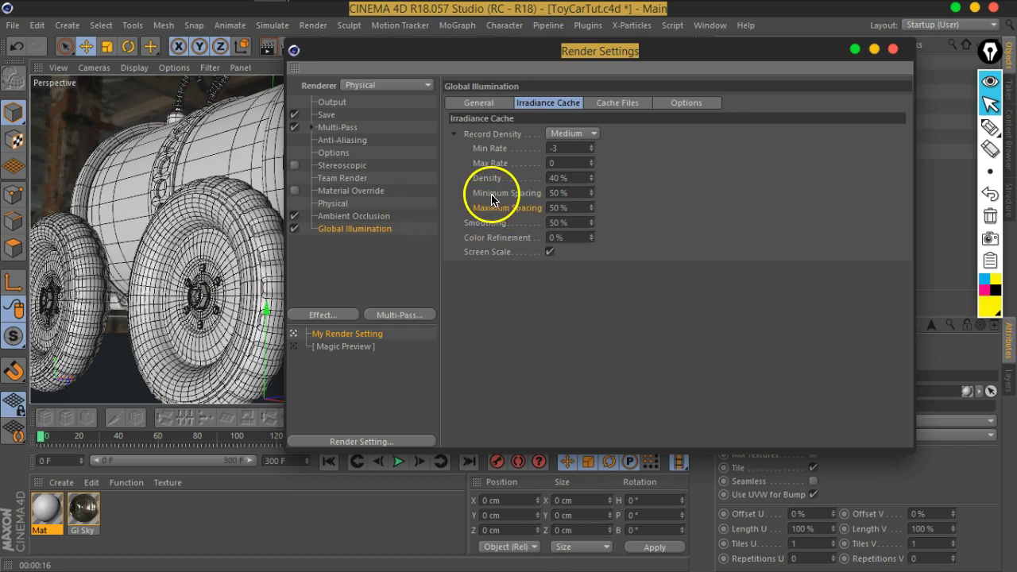
Step: Set Minimum Spacing 20 %, Maximum Spacing 30 % and Density 50 %
{"action": "left_click", "coordinate": [556, 193]}
{"action": "type", "text": "20"}
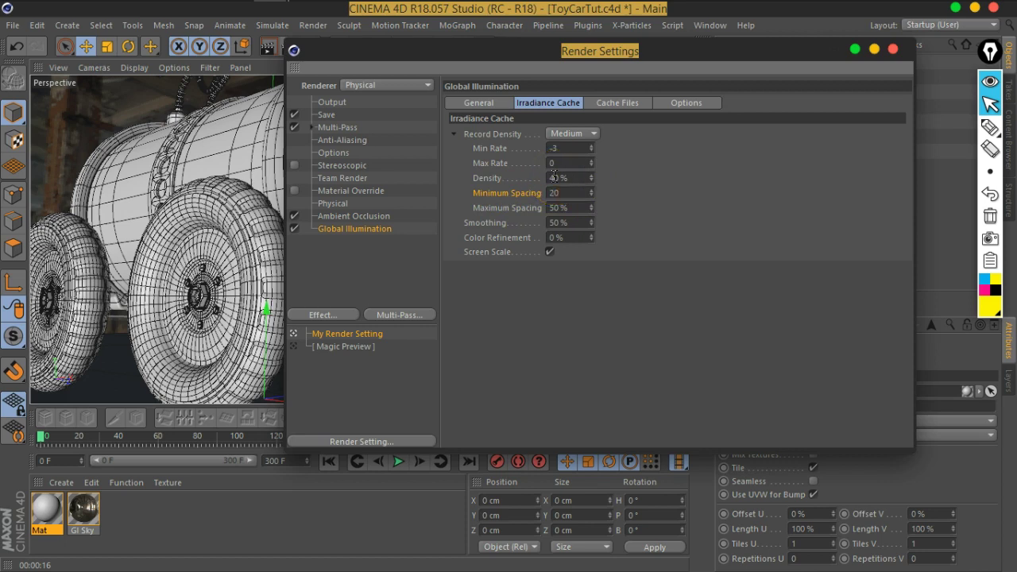
{"action": "key", "text": "Tab"}
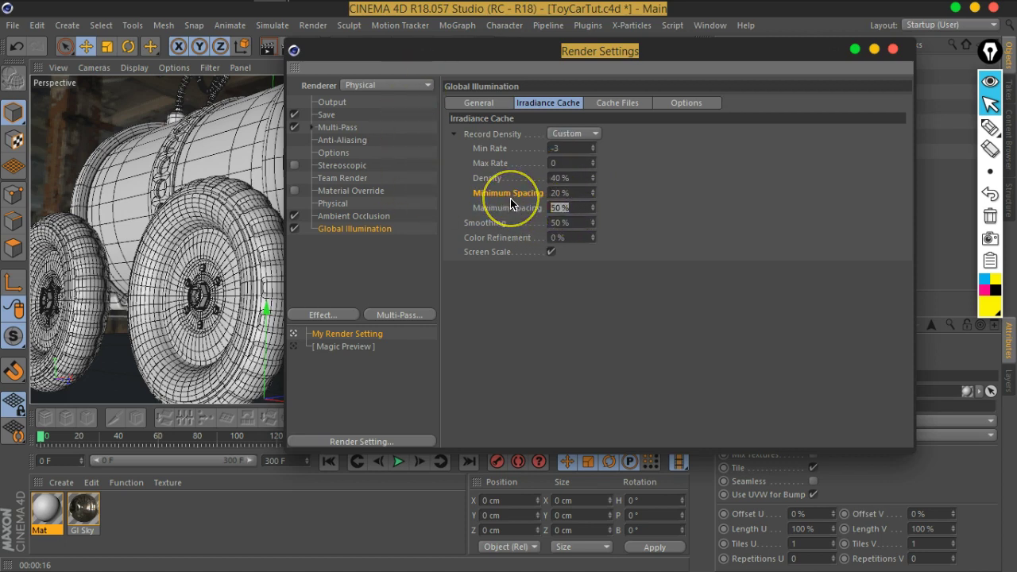
{"action": "type", "text": "30"}
{"action": "key", "text": "Return"}
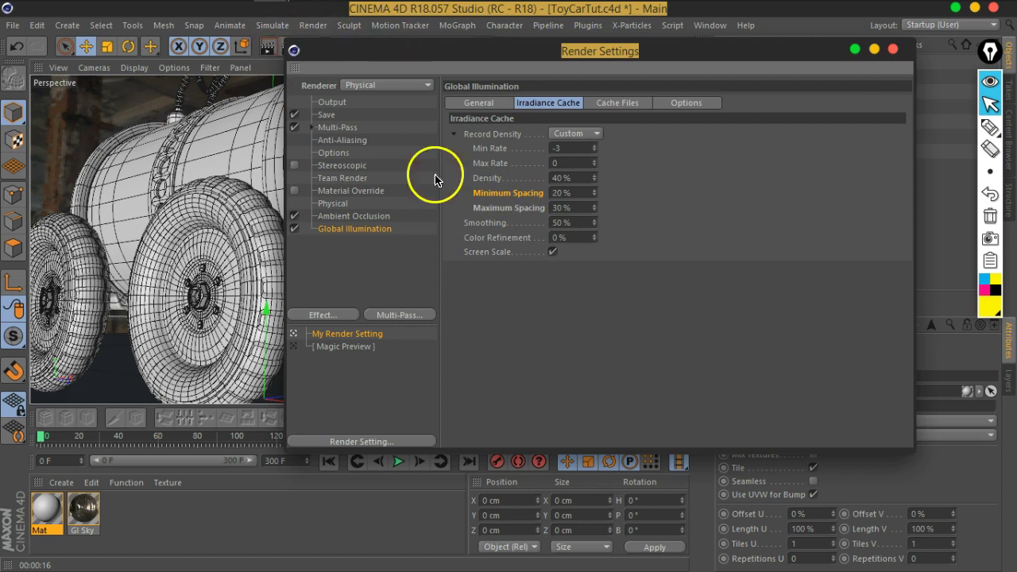
{"action": "left_click", "coordinate": [531, 180]}
{"action": "left_click", "coordinate": [561, 178]}
{"action": "type", "text": "50"}
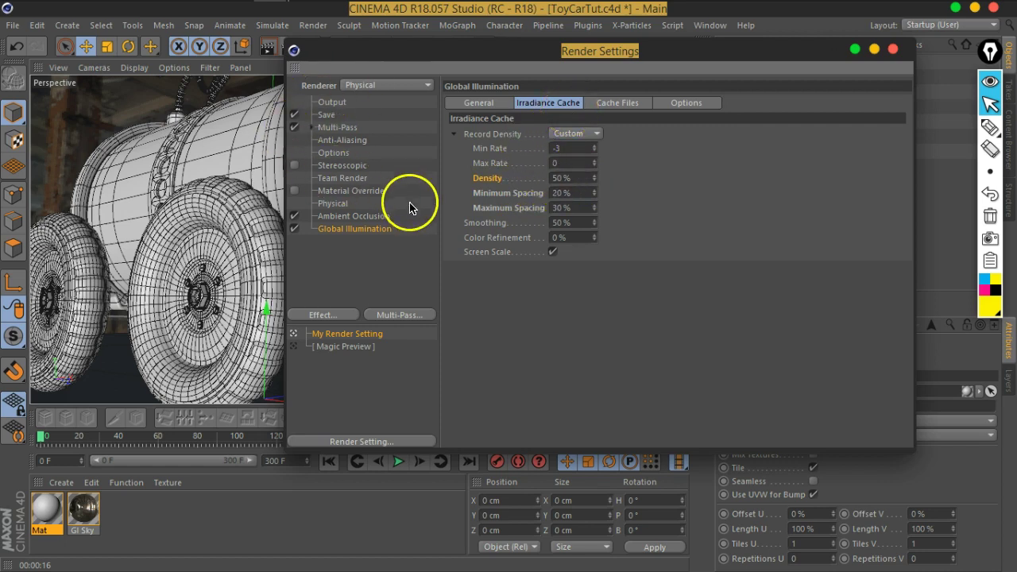
Step: Close Render Settings, start a new render, and turn off the existing A/B comparison
{"action": "left_click", "coordinate": [894, 50]}
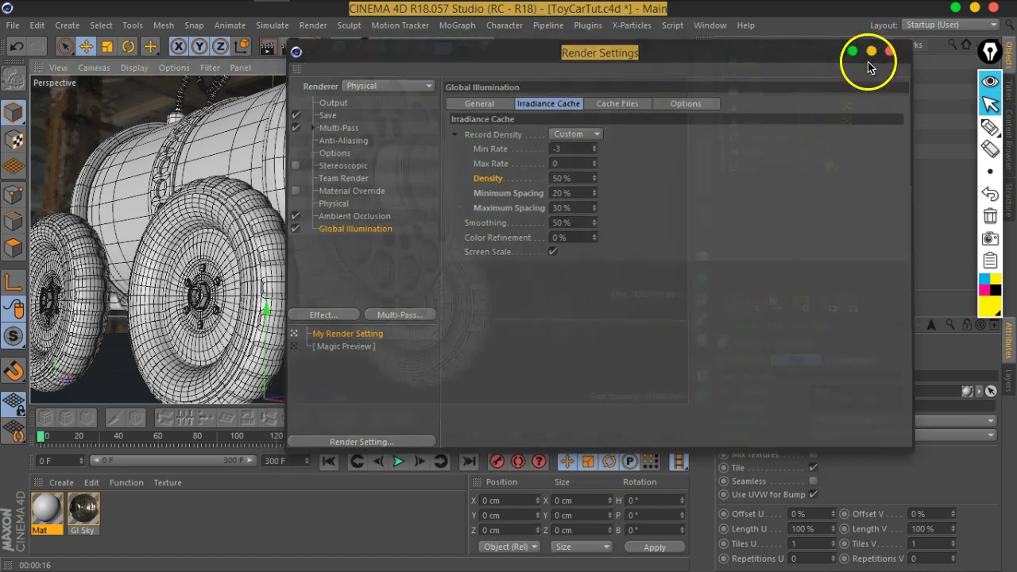
{"action": "left_click", "coordinate": [288, 47]}
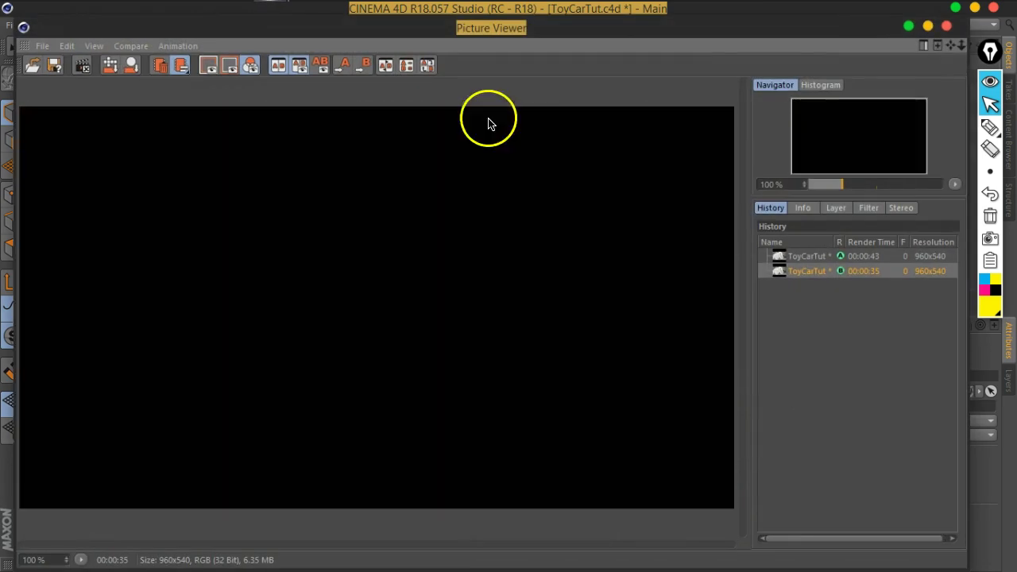
{"action": "left_click", "coordinate": [814, 275]}
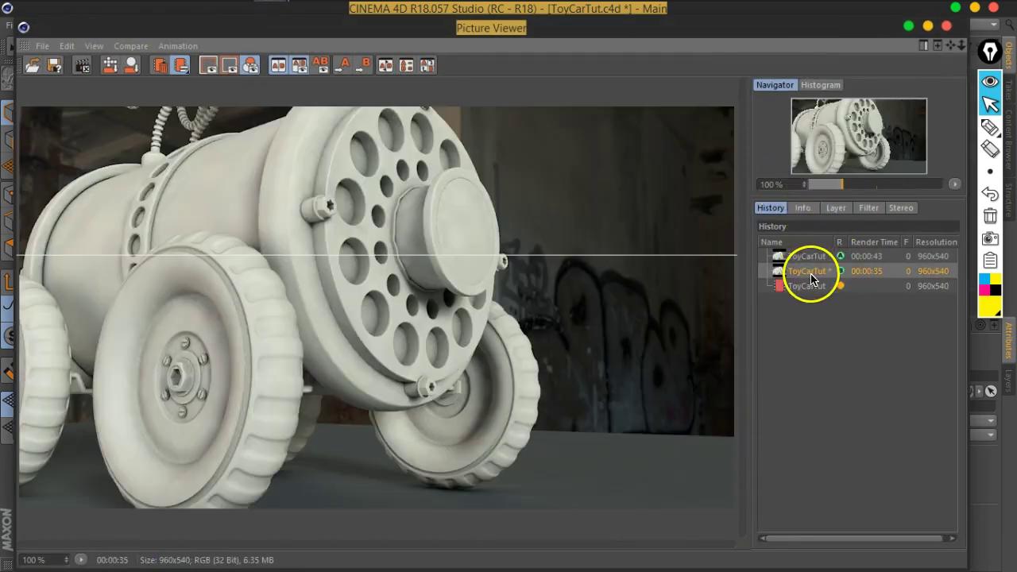
{"action": "left_click", "coordinate": [805, 257]}
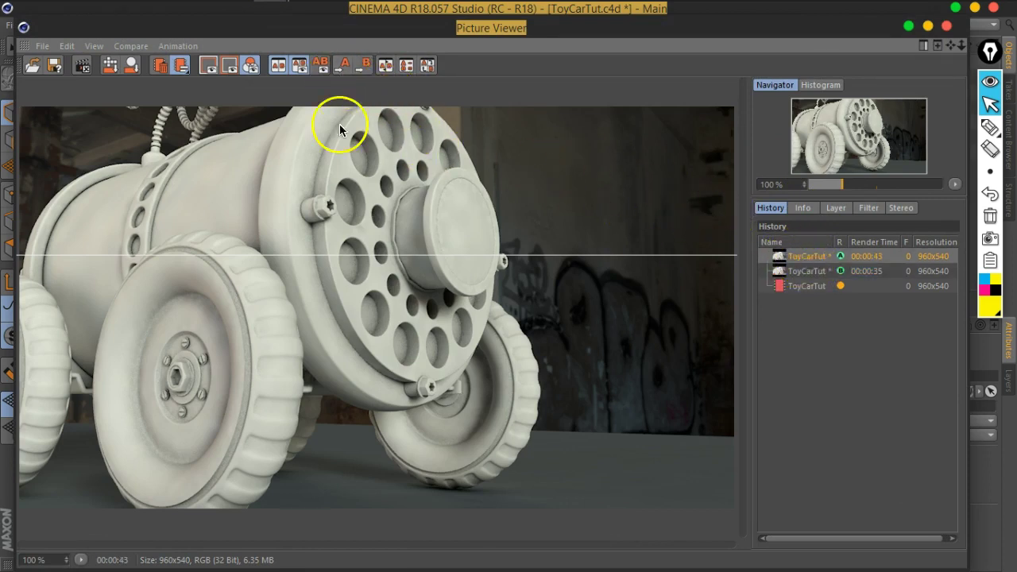
{"action": "left_click", "coordinate": [279, 76]}
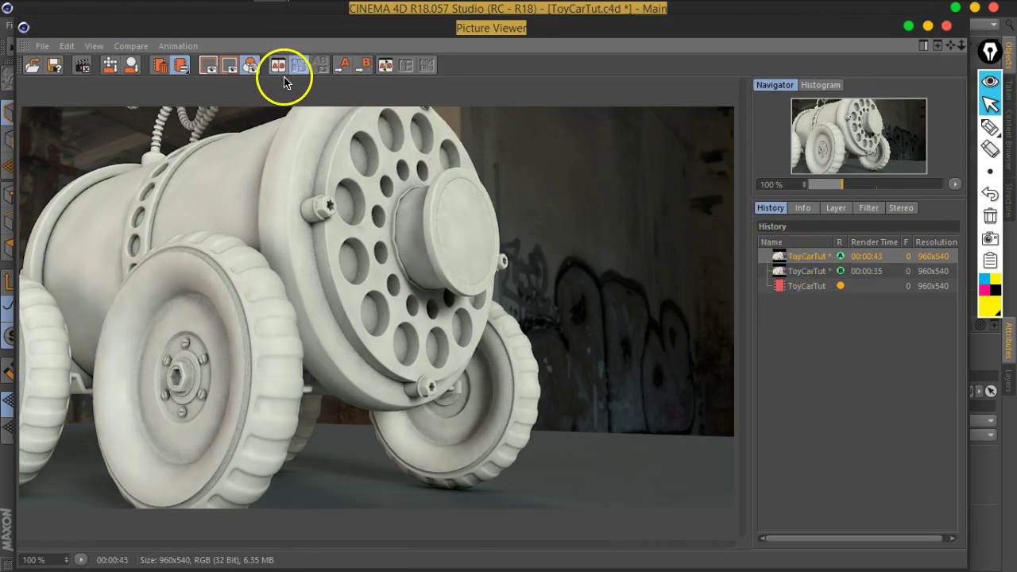
Step: Compare the new render as B against the 00:00:35 render as A, steering rendering to the lower car
{"action": "left_click", "coordinate": [819, 288]}
{"action": "left_click", "coordinate": [815, 277]}
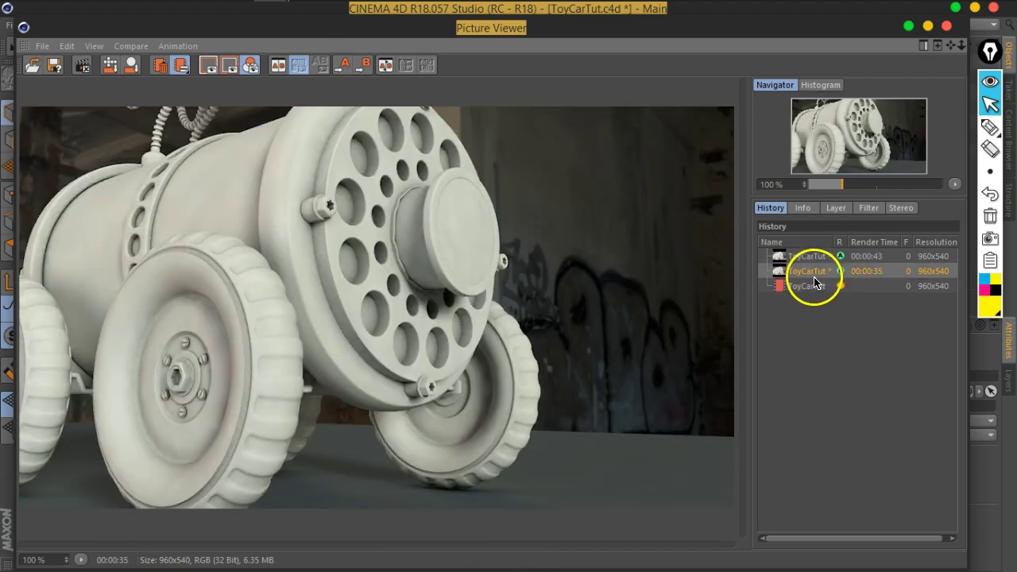
{"action": "left_click", "coordinate": [345, 65]}
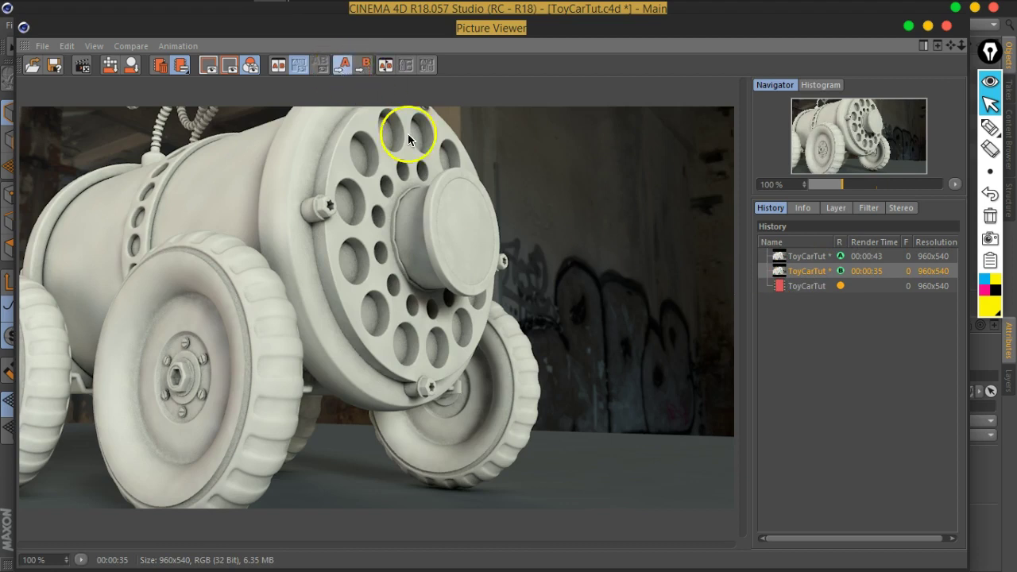
{"action": "left_click", "coordinate": [817, 294]}
{"action": "left_click", "coordinate": [817, 294]}
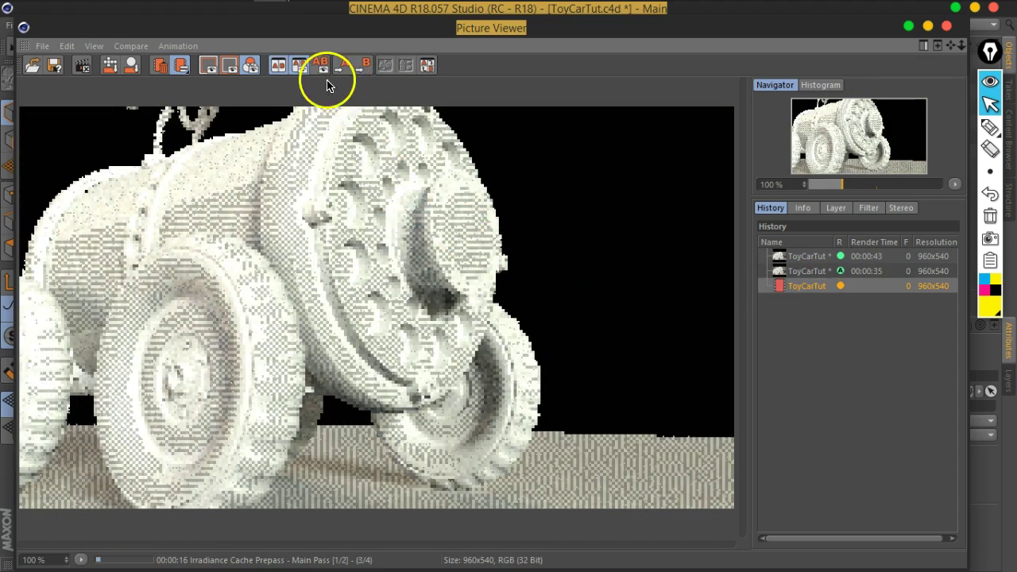
{"action": "left_click", "coordinate": [365, 65]}
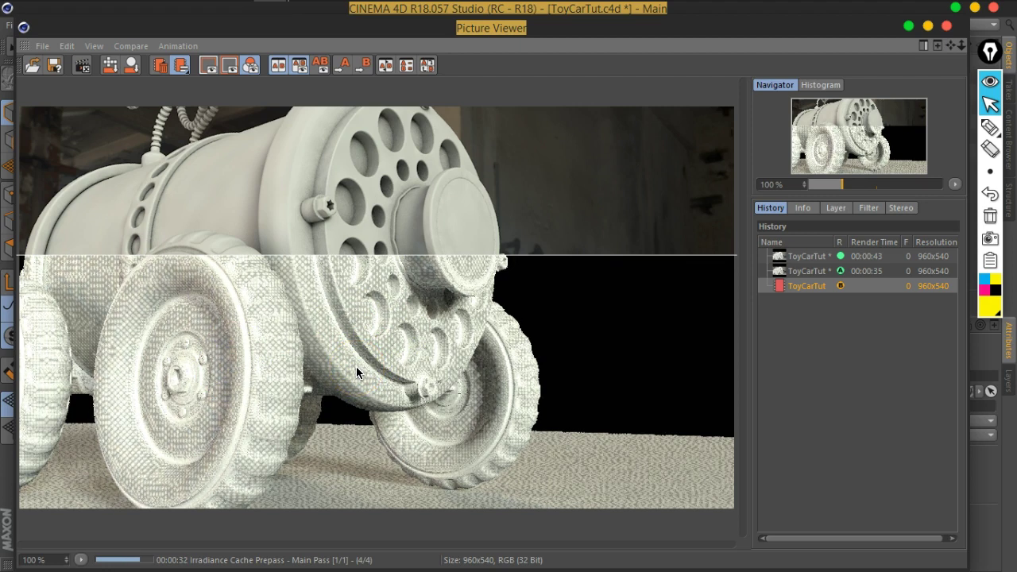
{"action": "mouse_move", "coordinate": [358, 367]}
{"action": "left_mouse_down"}
{"action": "mouse_move", "coordinate": [368, 244]}
{"action": "mouse_move", "coordinate": [337, 271]}
{"action": "mouse_move", "coordinate": [352, 330]}
{"action": "left_mouse_up"}
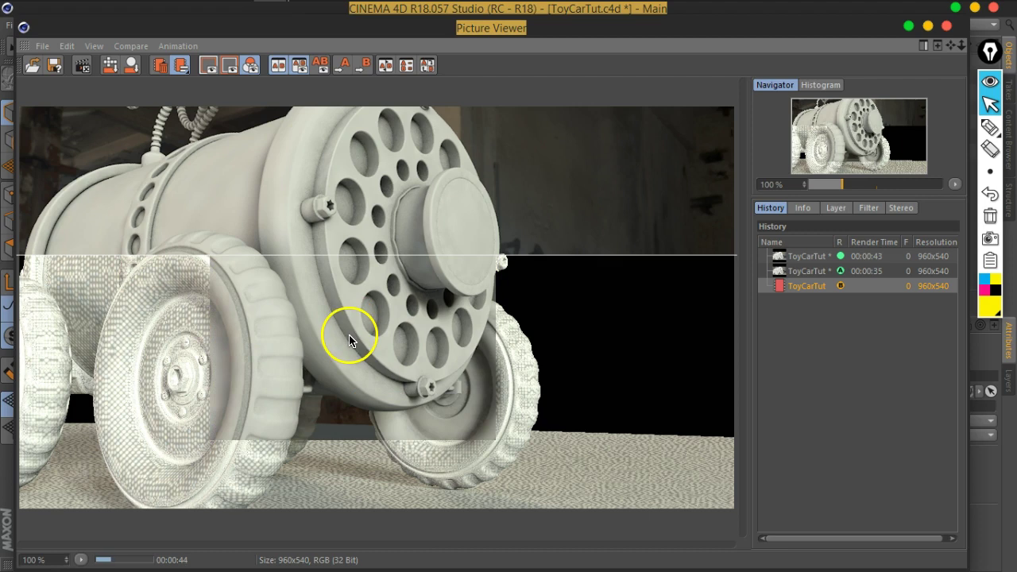
{"action": "left_click_drag", "start_coordinate": [349, 341], "coordinate": [511, 405]}
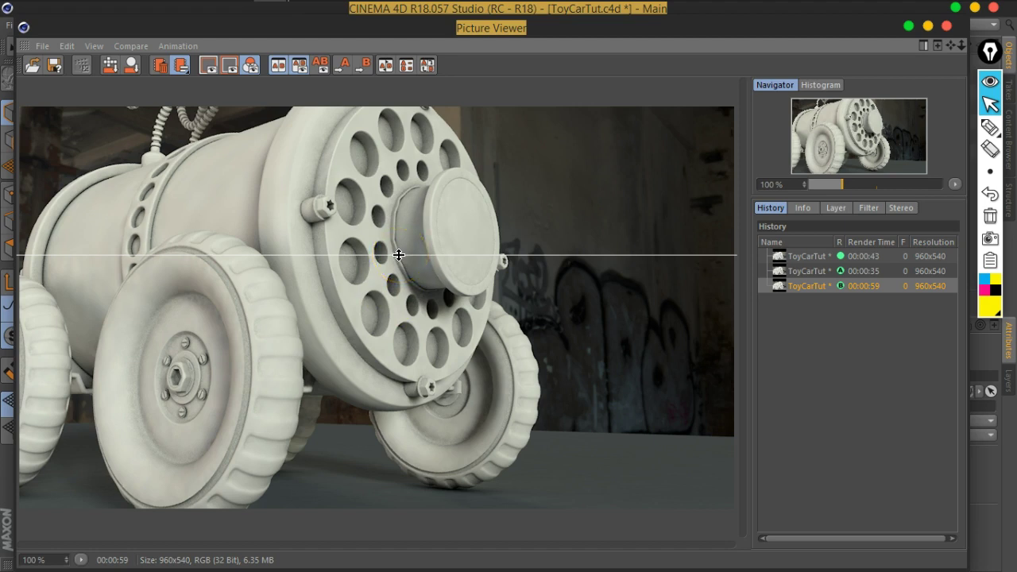
Step: Toggle the split comparison and move the split line down to the lower wheel
{"action": "left_click", "coordinate": [277, 66]}
{"action": "left_click", "coordinate": [277, 66]}
{"action": "mouse_move", "coordinate": [356, 255]}
{"action": "left_mouse_down"}
{"action": "mouse_move", "coordinate": [387, 452]}
{"action": "mouse_move", "coordinate": [405, 404]}
{"action": "mouse_move", "coordinate": [406, 484]}
{"action": "left_mouse_up"}
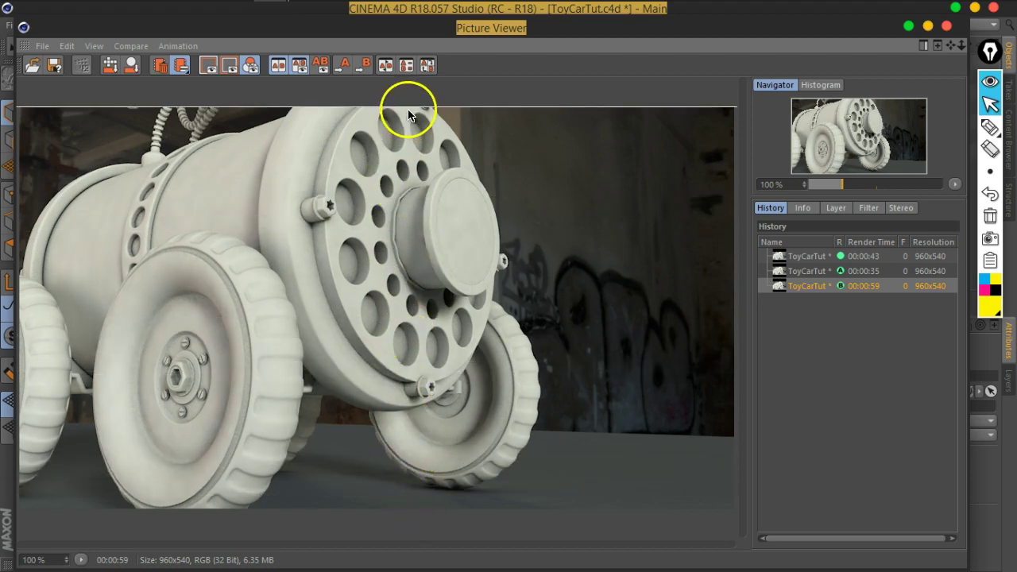
{"action": "left_click", "coordinate": [278, 66]}
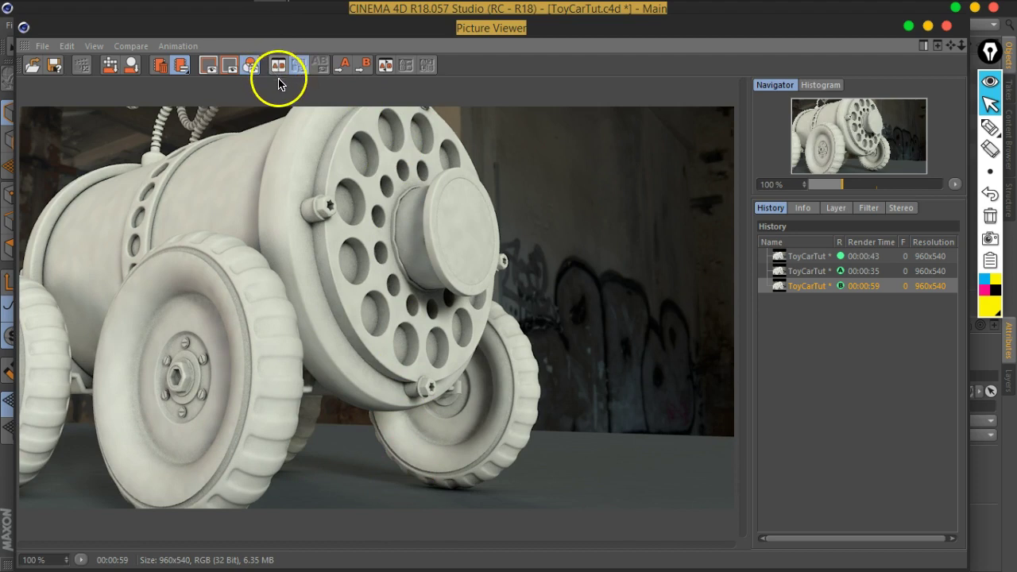
Step: Flip between the 00:00:35 and 00:00:59 renders, then close the Picture Viewer
{"action": "left_click", "coordinate": [814, 272]}
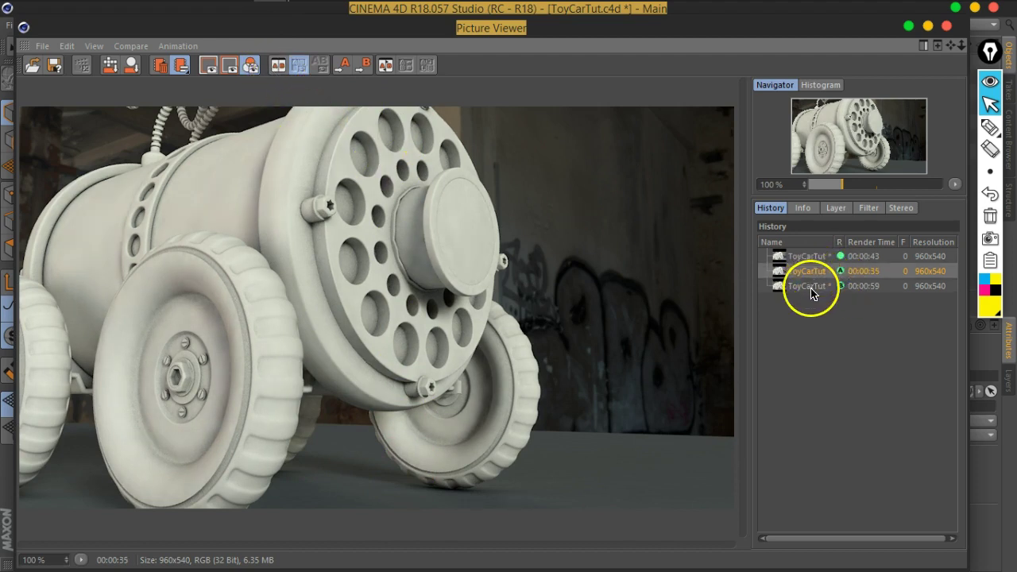
{"action": "left_click", "coordinate": [813, 286]}
{"action": "left_click", "coordinate": [811, 273]}
{"action": "left_click", "coordinate": [815, 287]}
{"action": "left_click", "coordinate": [810, 271]}
{"action": "left_click", "coordinate": [811, 287]}
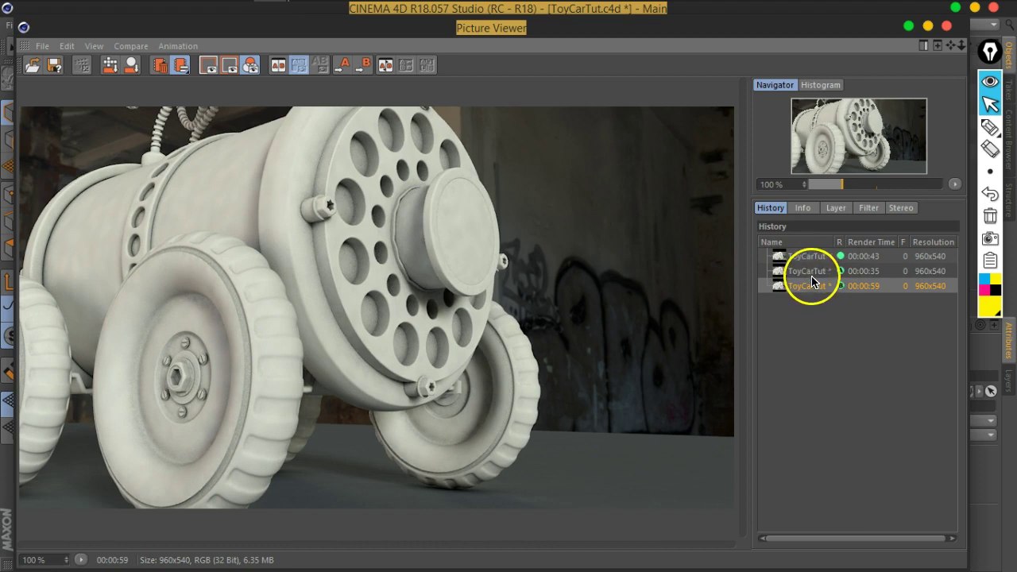
{"action": "left_click", "coordinate": [812, 276]}
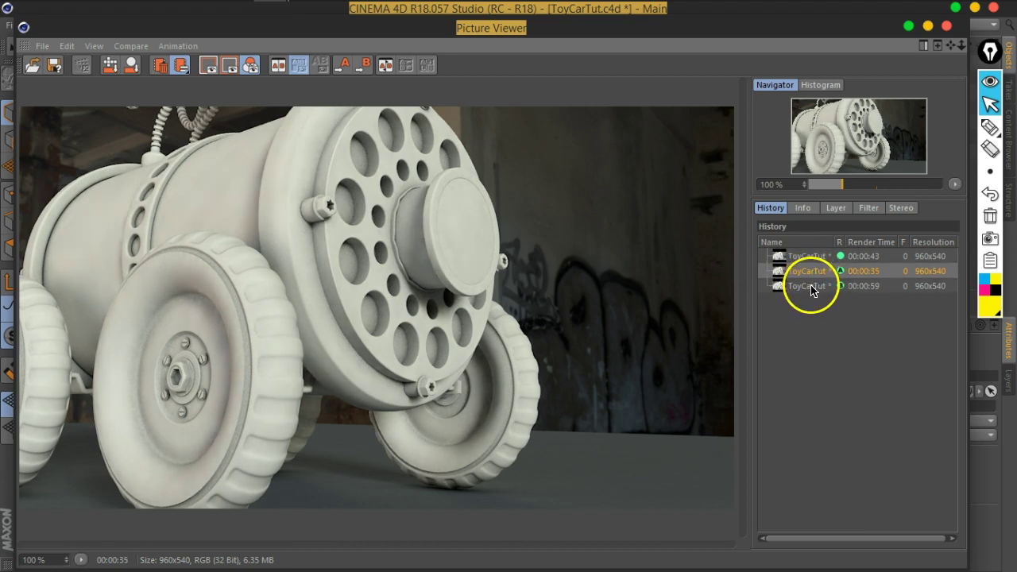
{"action": "left_click", "coordinate": [811, 288]}
{"action": "left_click", "coordinate": [811, 271]}
{"action": "left_click", "coordinate": [812, 286]}
{"action": "left_click", "coordinate": [811, 271]}
{"action": "left_click", "coordinate": [812, 286]}
{"action": "left_click", "coordinate": [811, 271]}
{"action": "left_click", "coordinate": [812, 286]}
{"action": "left_click", "coordinate": [811, 271]}
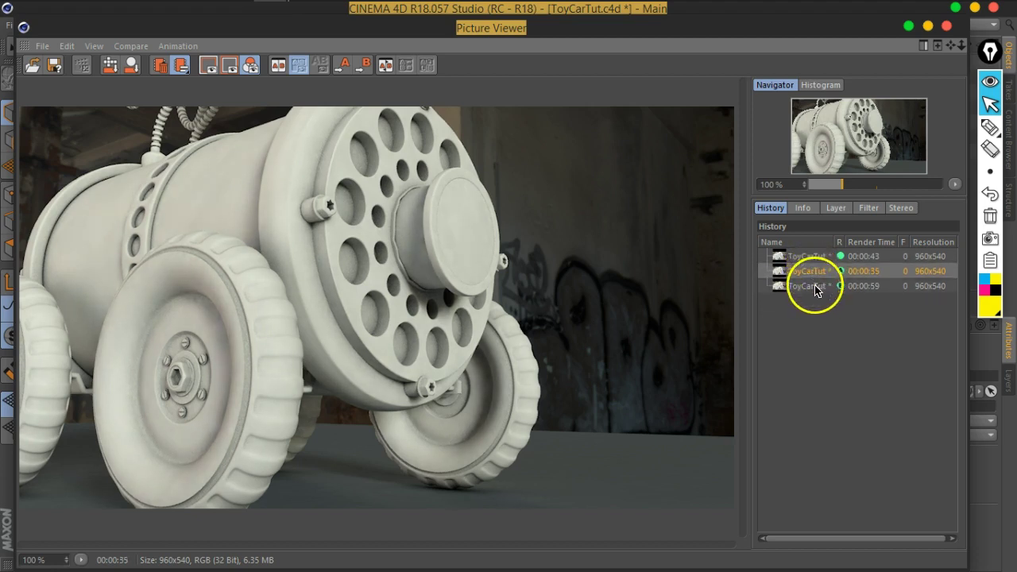
{"action": "left_click", "coordinate": [947, 26]}
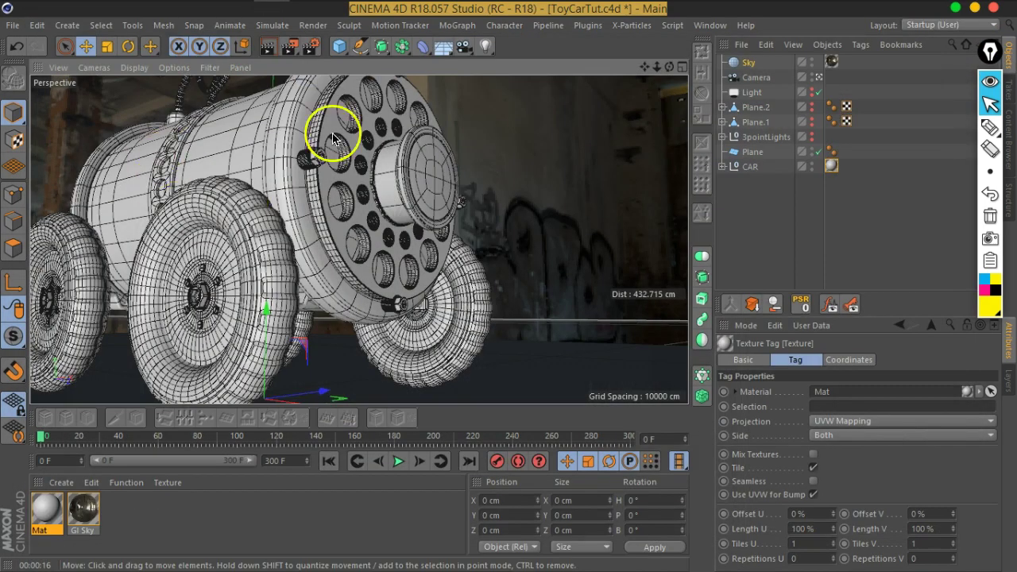
Step: In Render Settings, switch the renderer from Physical to Standard and move the dialog aside
{"action": "left_click", "coordinate": [302, 45]}
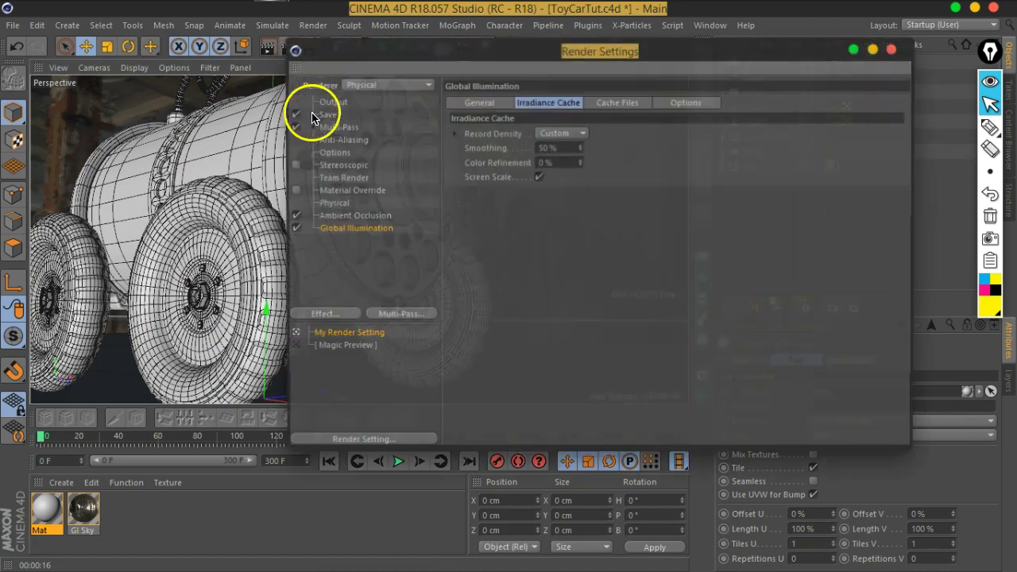
{"action": "left_click", "coordinate": [364, 93]}
{"action": "left_click", "coordinate": [359, 100]}
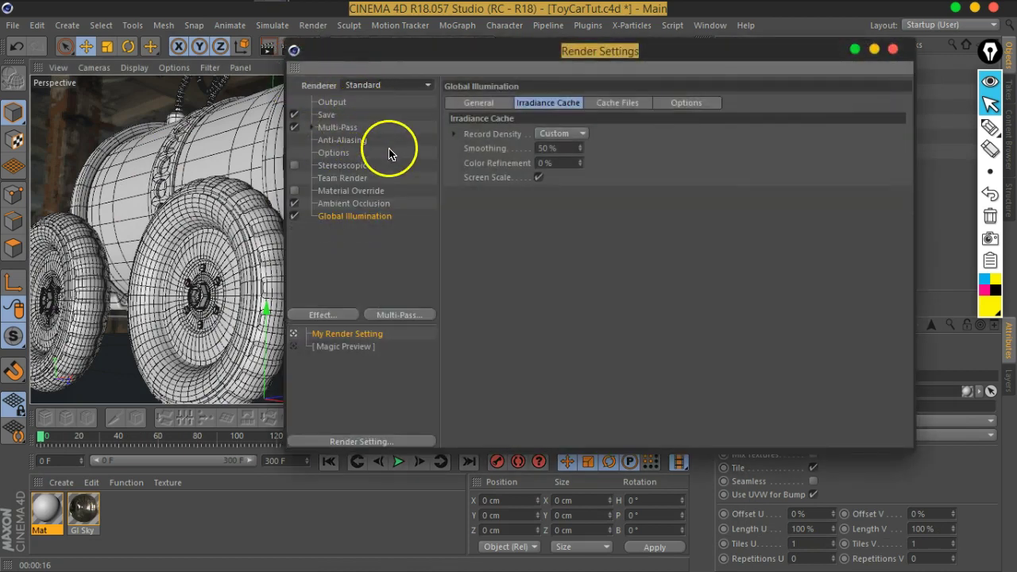
{"action": "left_click", "coordinate": [364, 88]}
{"action": "left_click", "coordinate": [372, 116]}
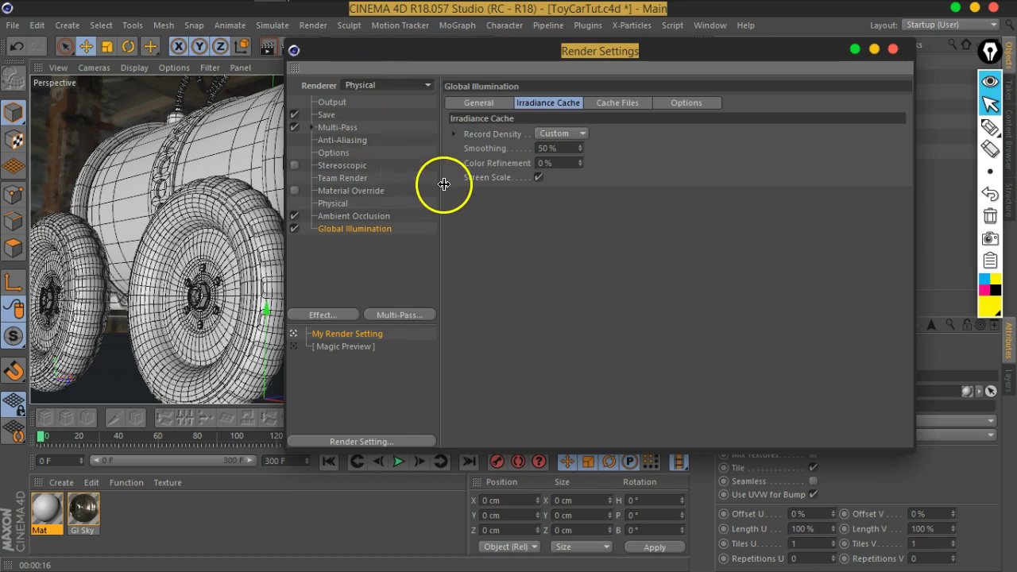
{"action": "left_click", "coordinate": [341, 204]}
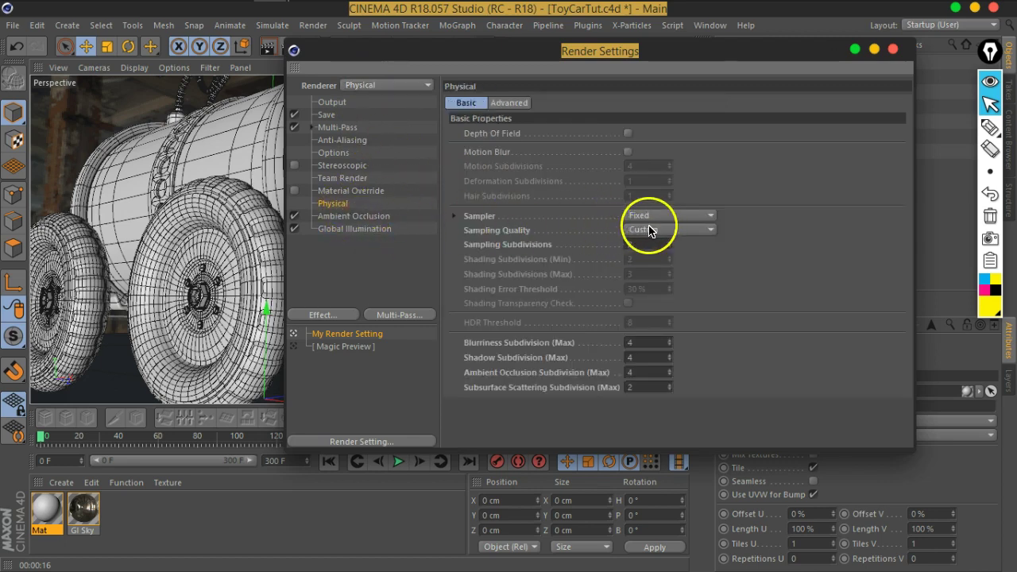
{"action": "left_click", "coordinate": [354, 88]}
{"action": "left_click", "coordinate": [362, 101]}
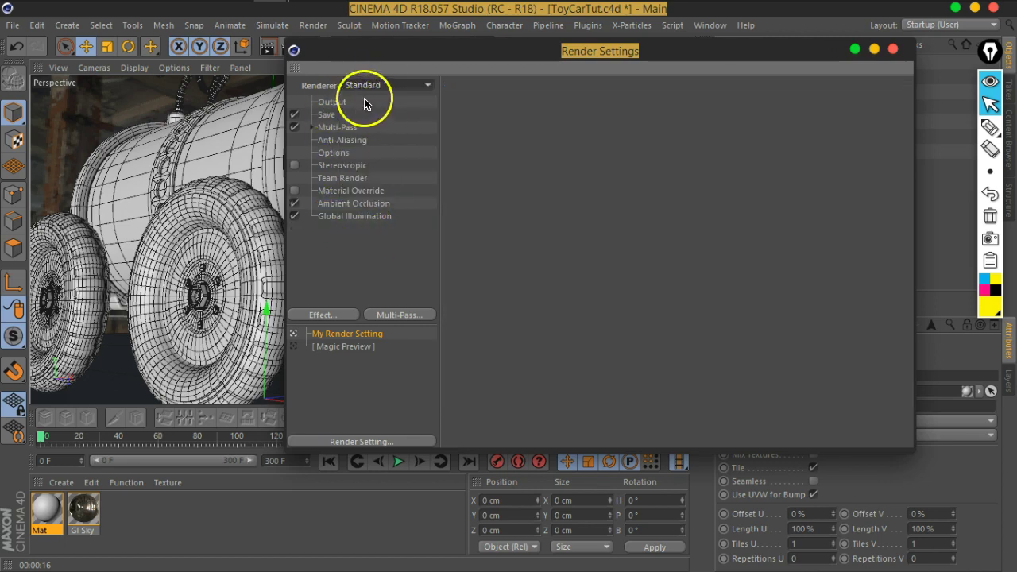
{"action": "left_click_drag", "start_coordinate": [374, 50], "coordinate": [363, 81]}
Step: Re-render the scene and delete the older unsaved renders from the history
{"action": "left_click", "coordinate": [295, 45]}
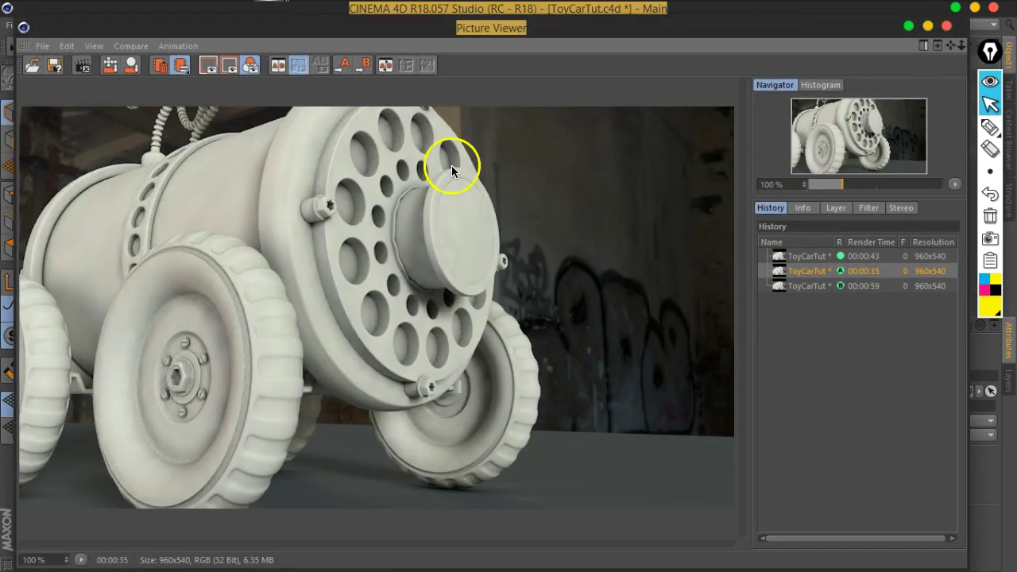
{"action": "left_click_drag", "start_coordinate": [839, 288], "coordinate": [813, 261]}
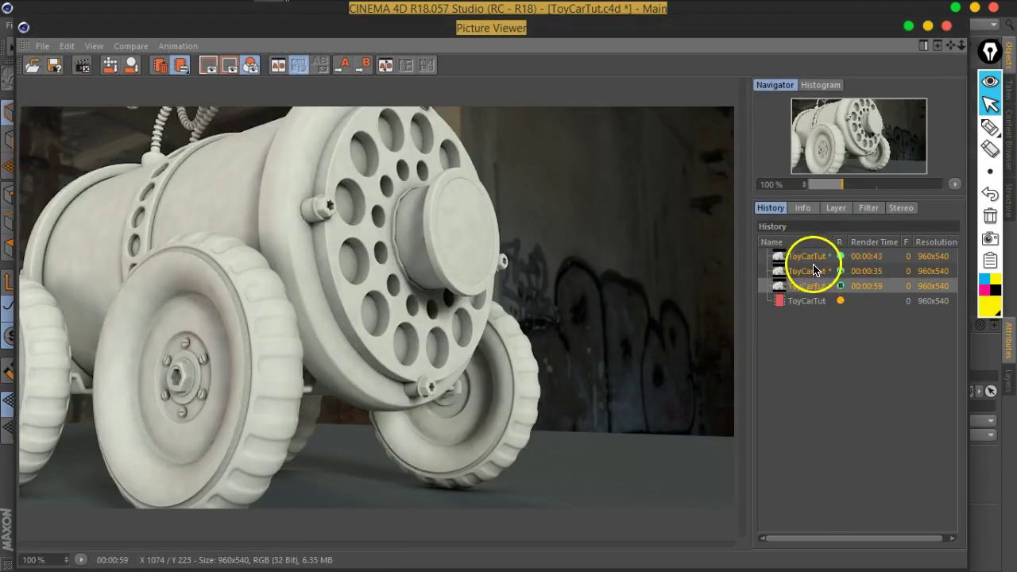
{"action": "key", "text": "Delete"}
{"action": "left_click", "coordinate": [511, 347]}
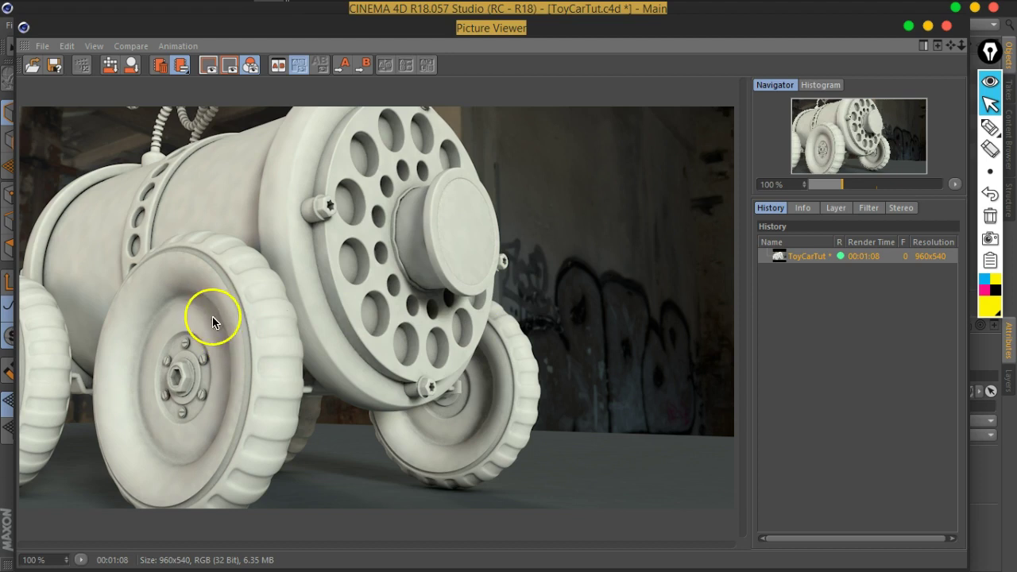
Step: Disable Ambient Occlusion, render a viewport preview, and show Global Illumination's General settings
{"action": "left_click", "coordinate": [947, 26]}
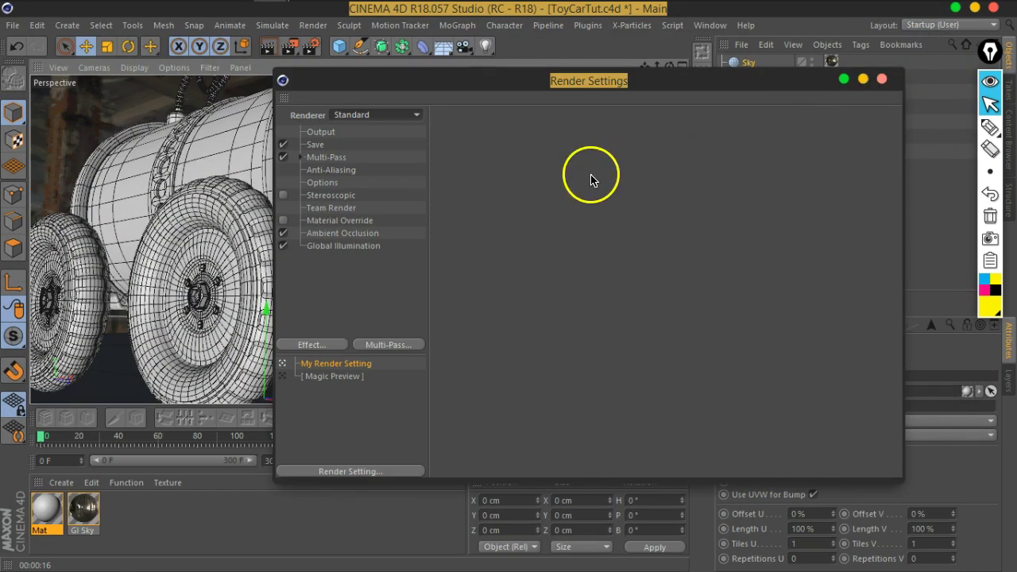
{"action": "left_click", "coordinate": [354, 246]}
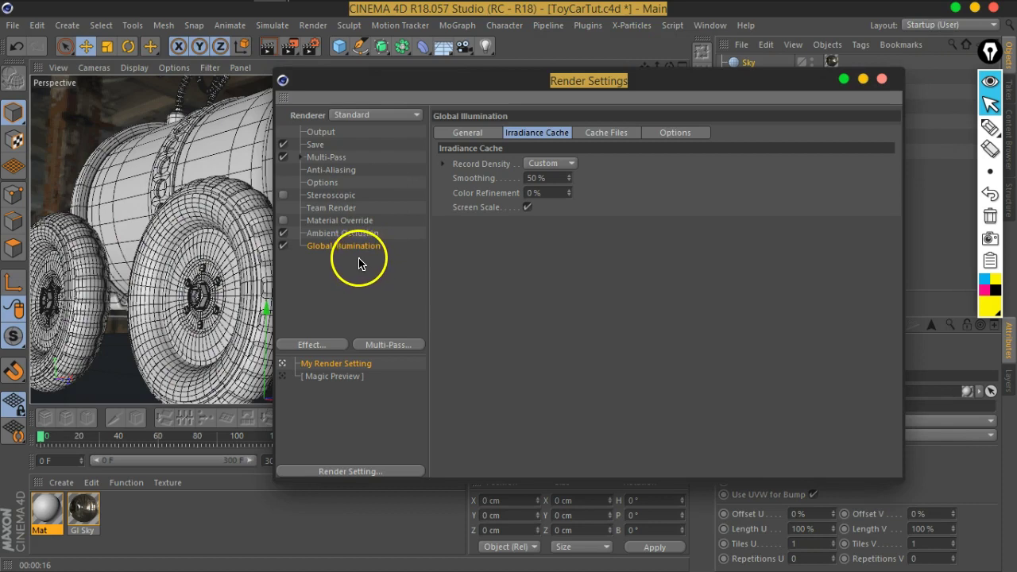
{"action": "left_click", "coordinate": [346, 233]}
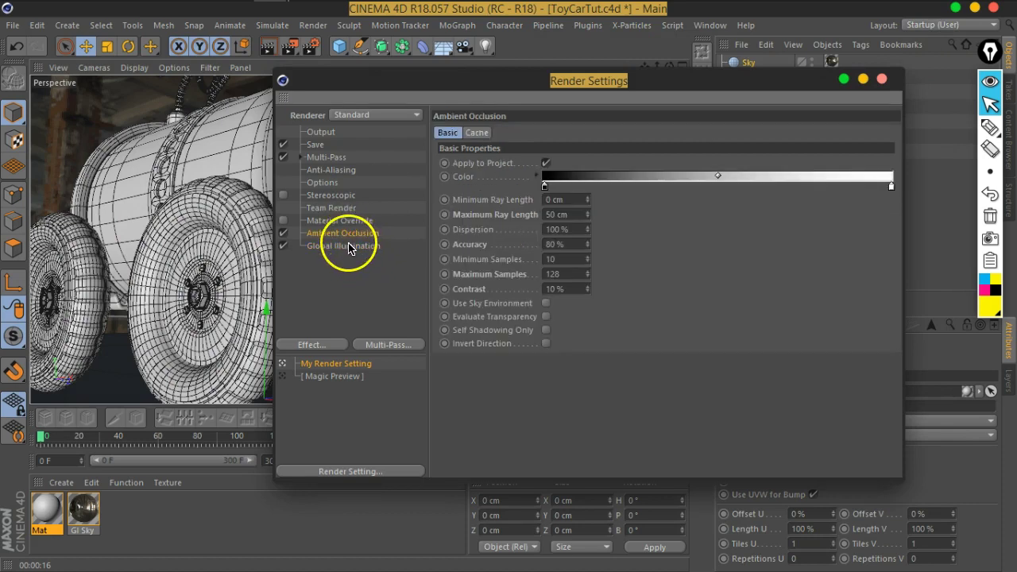
{"action": "left_click", "coordinate": [283, 232]}
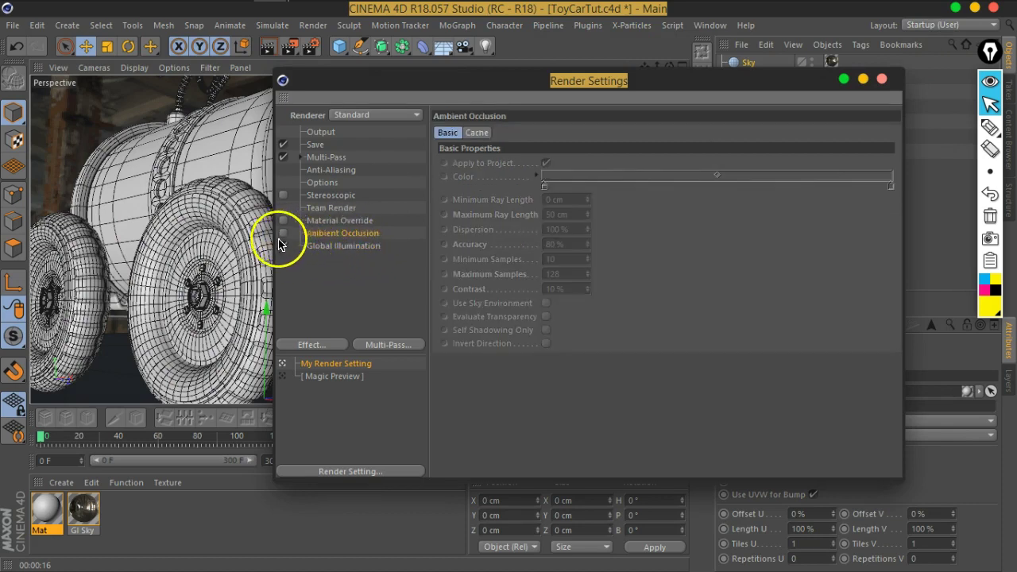
{"action": "left_click", "coordinate": [327, 248]}
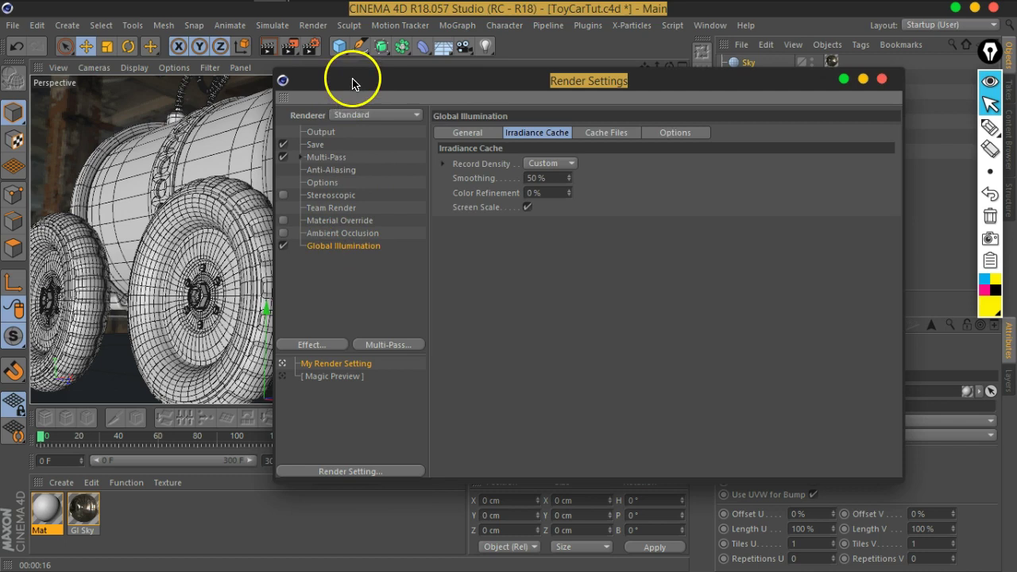
{"action": "left_click_drag", "start_coordinate": [357, 80], "coordinate": [449, 87]}
{"action": "left_click", "coordinate": [268, 45]}
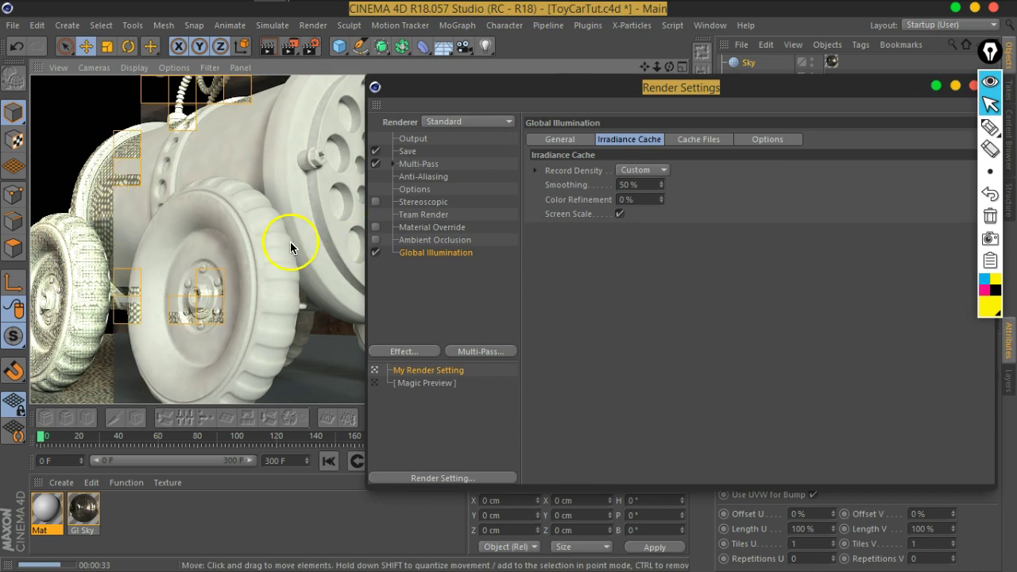
{"action": "left_click", "coordinate": [577, 140]}
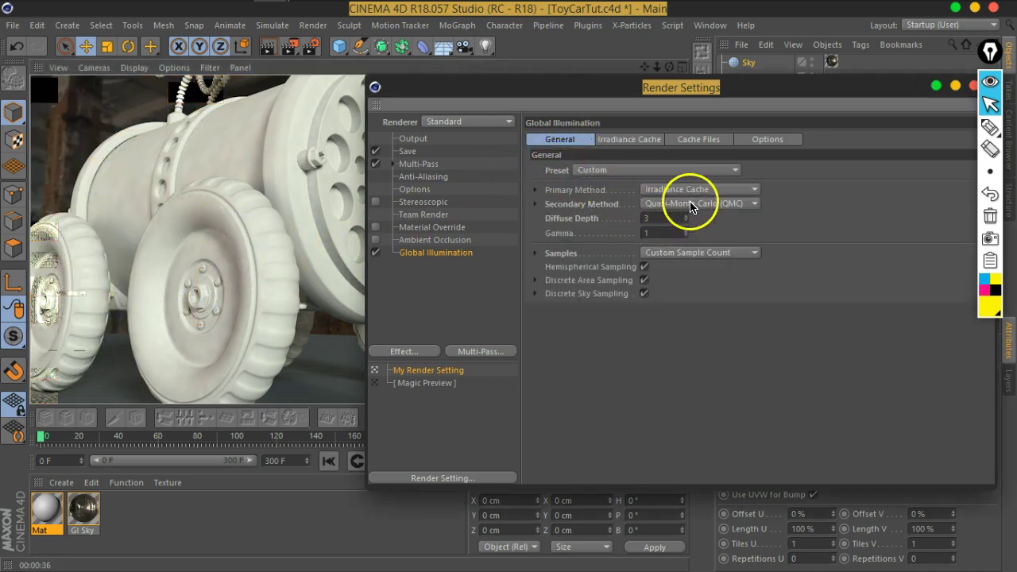
Step: Set Global Illumination Samples to High, re-enable Ambient Occlusion, and render the view with Ctrl+R
{"action": "left_click", "coordinate": [695, 252]}
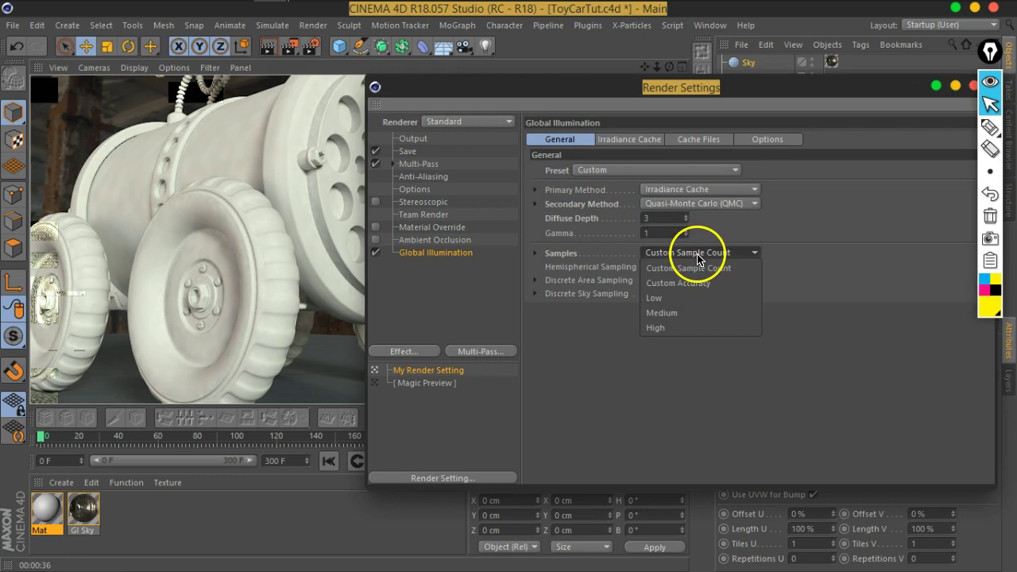
{"action": "left_click", "coordinate": [683, 328]}
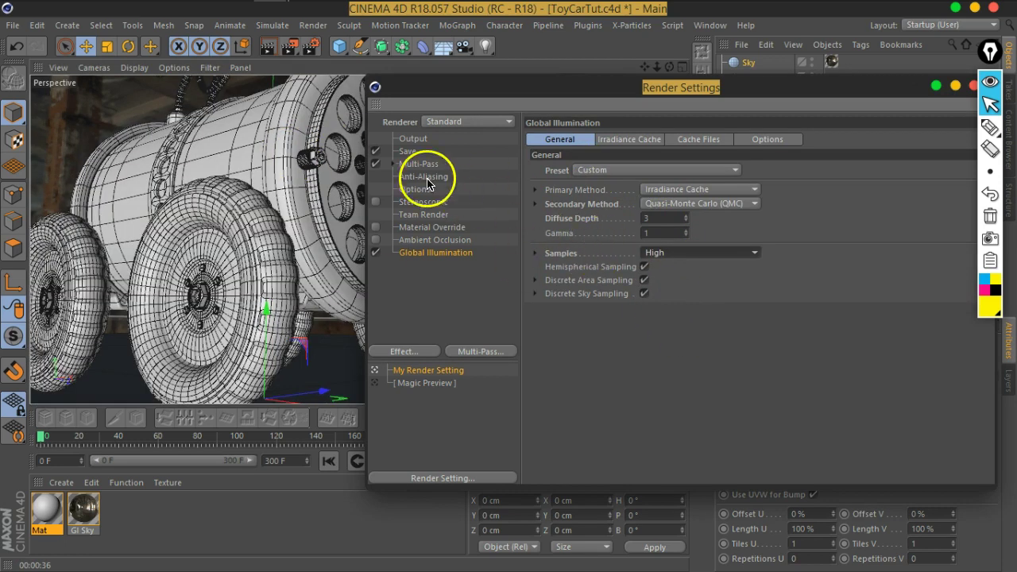
{"action": "left_click_drag", "start_coordinate": [290, 48], "coordinate": [372, 147]}
{"action": "left_click", "coordinate": [375, 151]}
{"action": "left_click", "coordinate": [375, 239]}
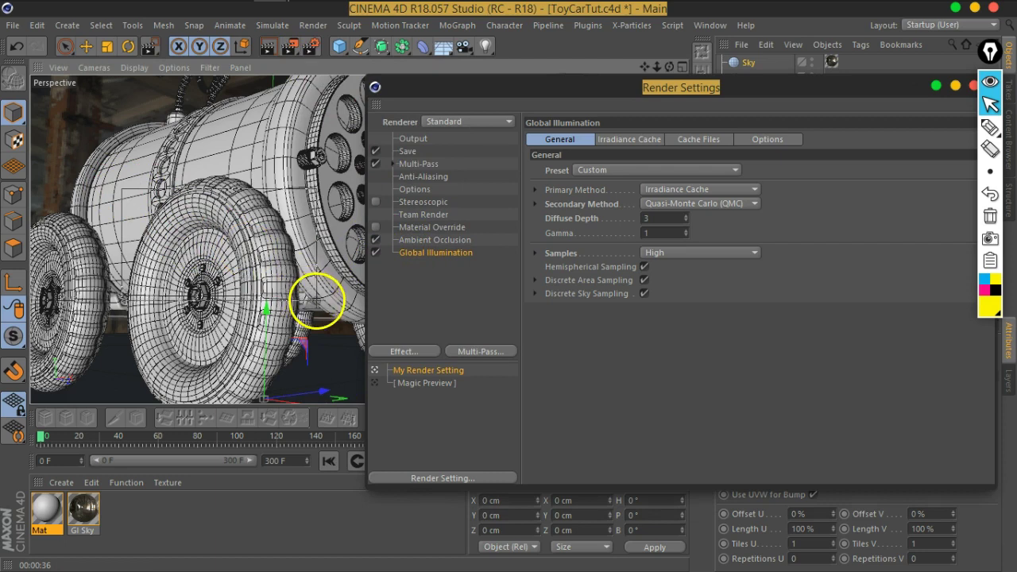
{"action": "key", "text": "ctrl+r"}
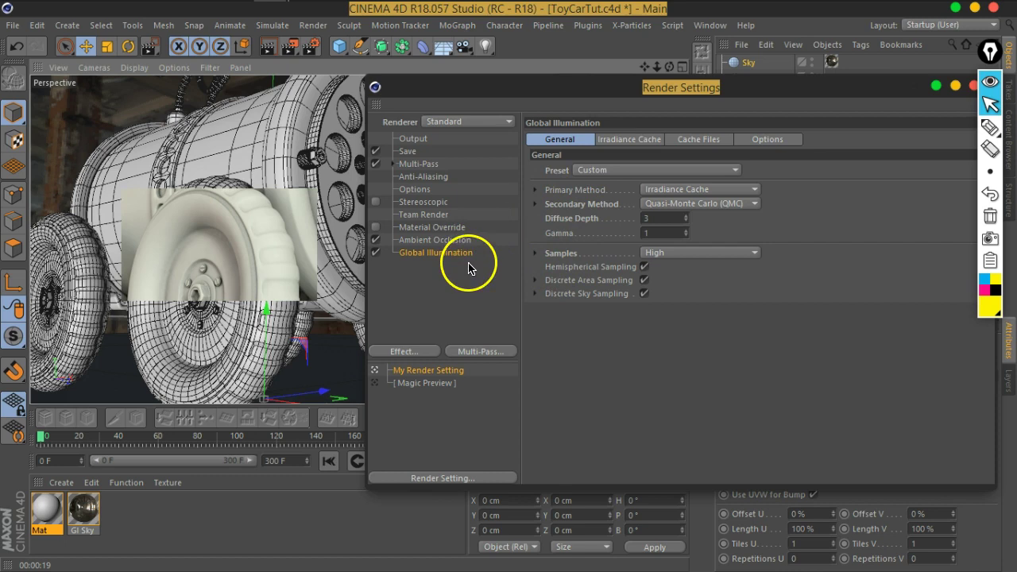
Step: Switch the renderer to Physical and show its settings page
{"action": "left_click", "coordinate": [399, 123]}
{"action": "left_click", "coordinate": [444, 122]}
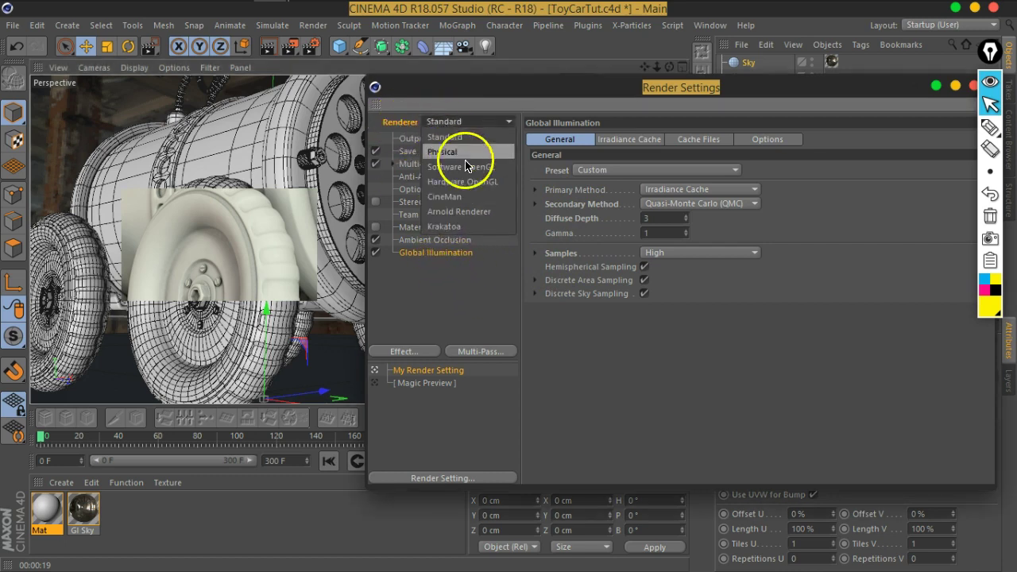
{"action": "left_click", "coordinate": [464, 147]}
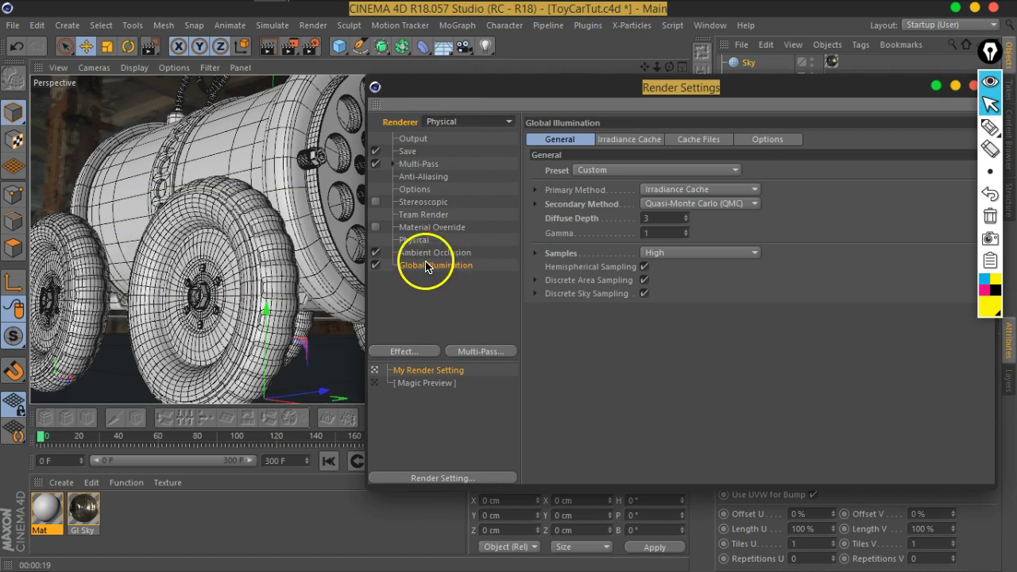
{"action": "left_click", "coordinate": [415, 240]}
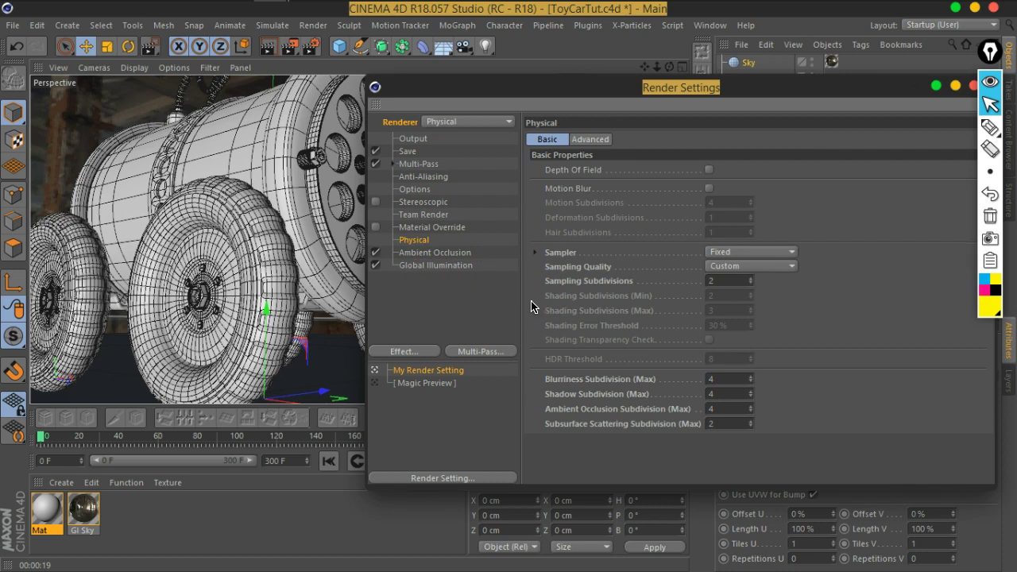
Step: Set the Sampler to Adaptive and raise Sampling Subdivisions to 3
{"action": "left_click", "coordinate": [562, 253]}
{"action": "left_click", "coordinate": [729, 252]}
{"action": "left_click", "coordinate": [739, 282]}
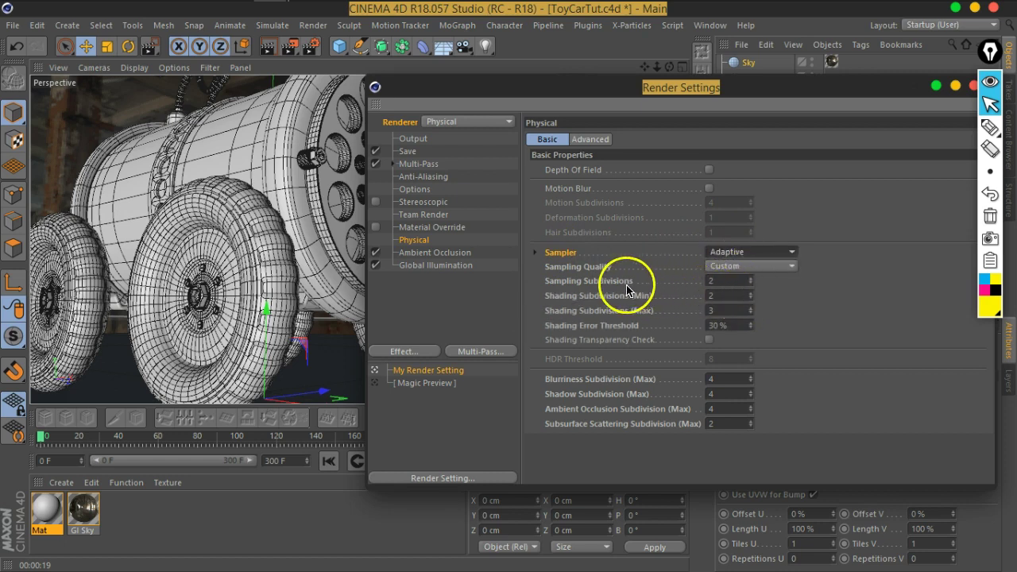
{"action": "left_click", "coordinate": [568, 283]}
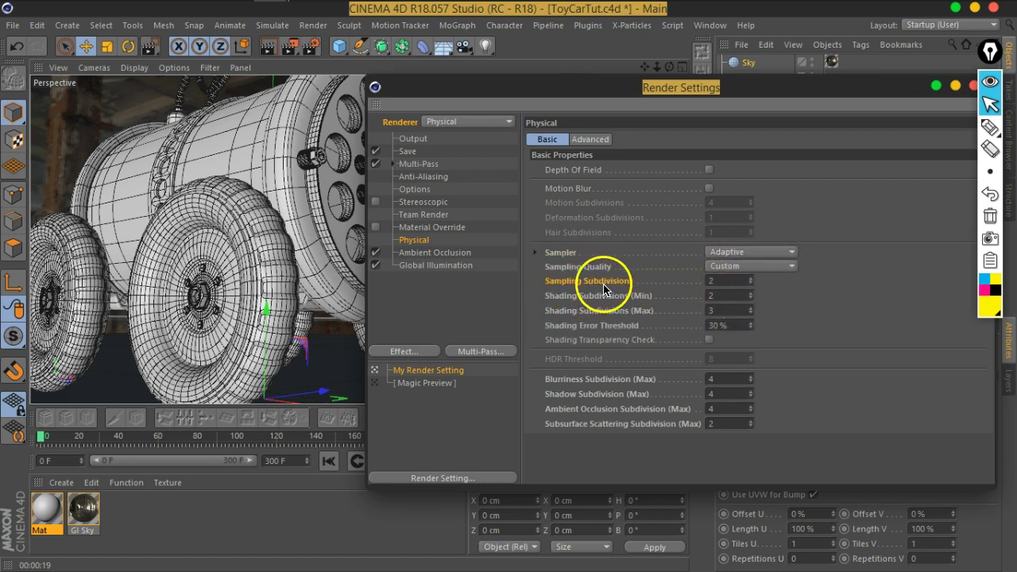
{"action": "left_click", "coordinate": [591, 312]}
{"action": "left_click", "coordinate": [568, 293]}
{"action": "left_click", "coordinate": [586, 285]}
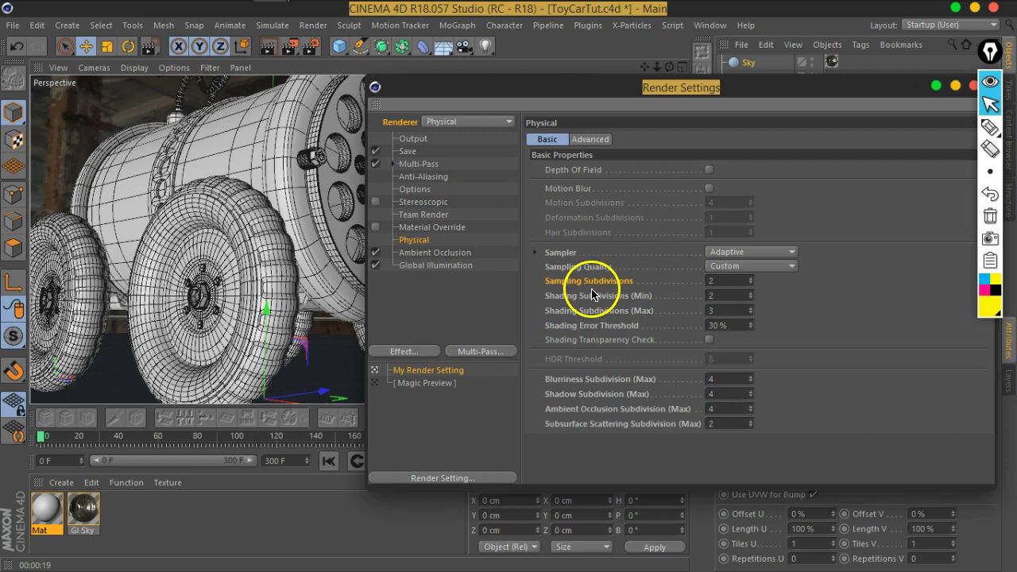
{"action": "left_click", "coordinate": [719, 280]}
{"action": "type", "text": "3"}
Step: Set Shading Subdivisions (Max) to 4 and Shading Error Threshold to 25 %
{"action": "left_click", "coordinate": [597, 309]}
{"action": "left_click_drag", "start_coordinate": [548, 89], "coordinate": [652, 121]}
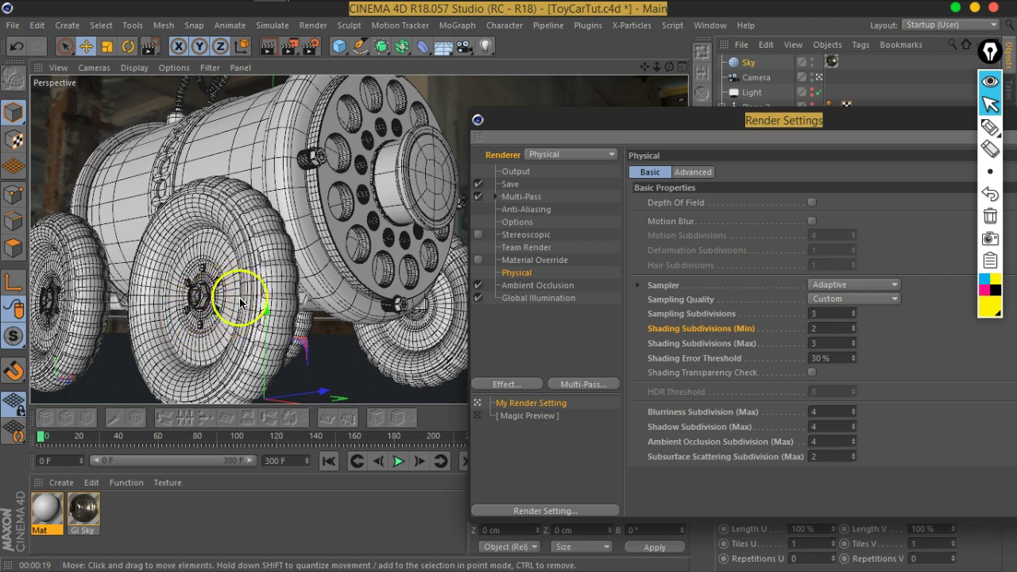
{"action": "left_click_drag", "start_coordinate": [577, 125], "coordinate": [559, 102]}
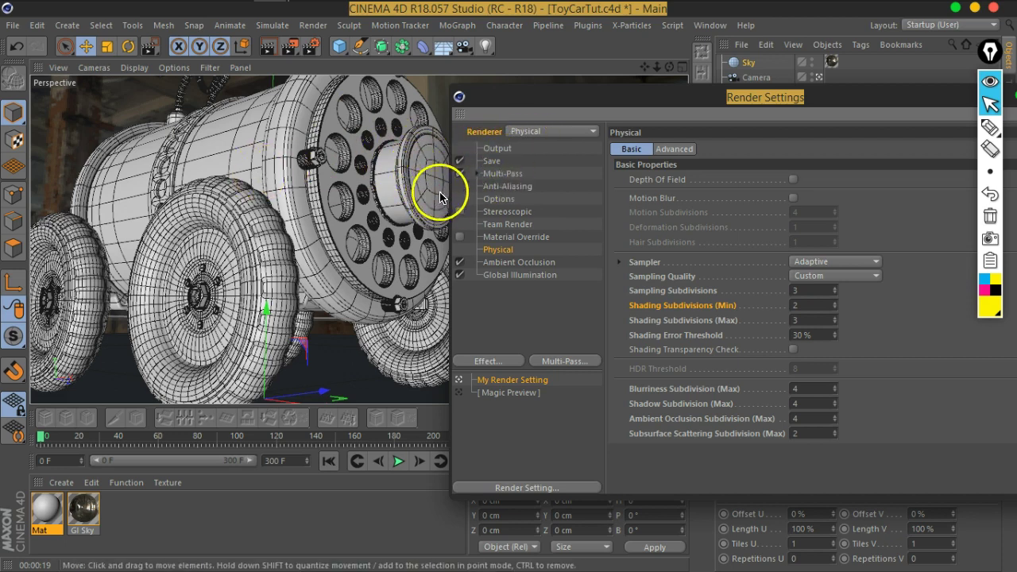
{"action": "left_click_drag", "start_coordinate": [598, 108], "coordinate": [466, 72]}
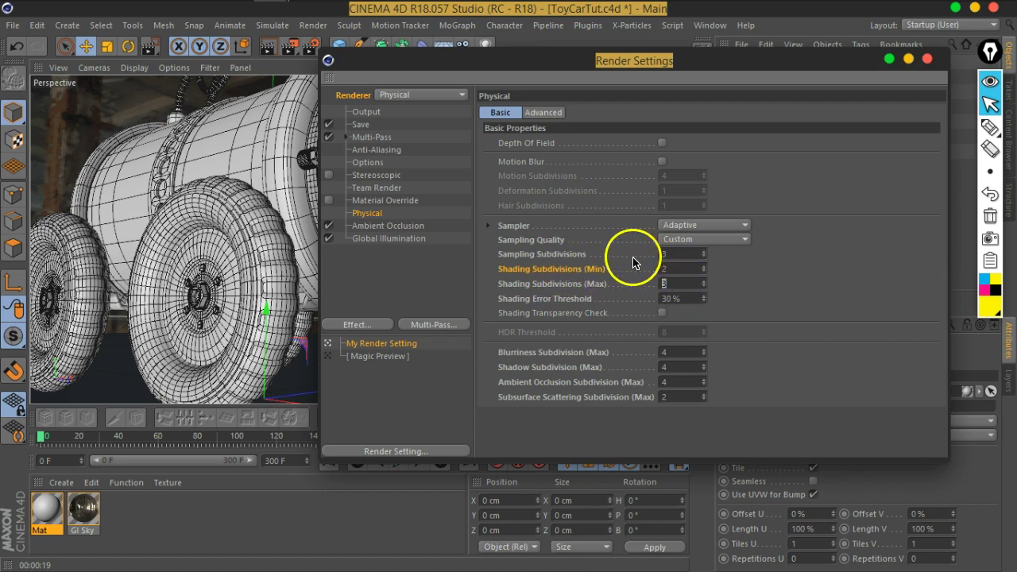
{"action": "double_click", "coordinate": [672, 284]}
{"action": "type", "text": "4"}
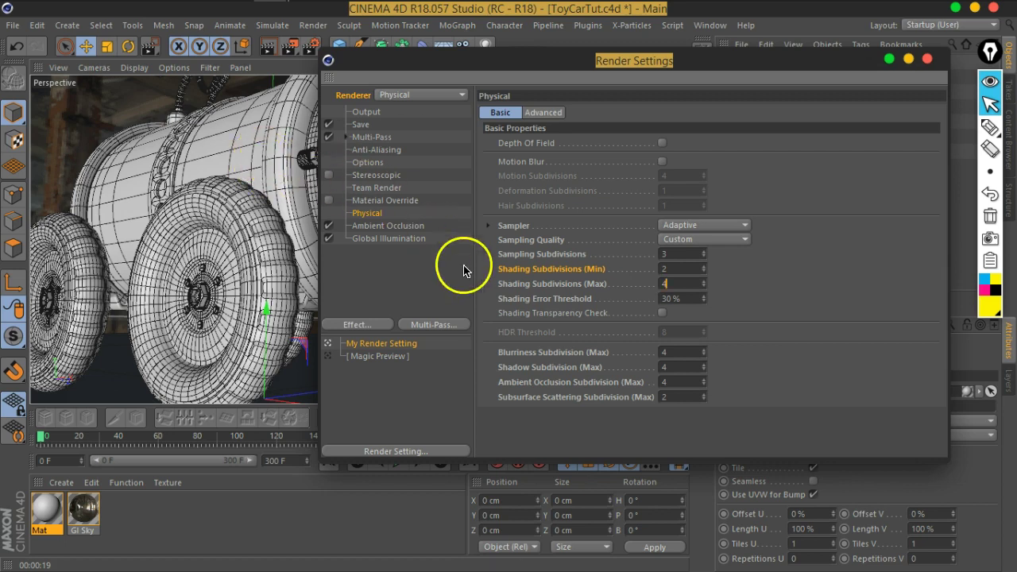
{"action": "left_click", "coordinate": [545, 303]}
{"action": "left_click", "coordinate": [667, 301]}
{"action": "type", "text": "25"}
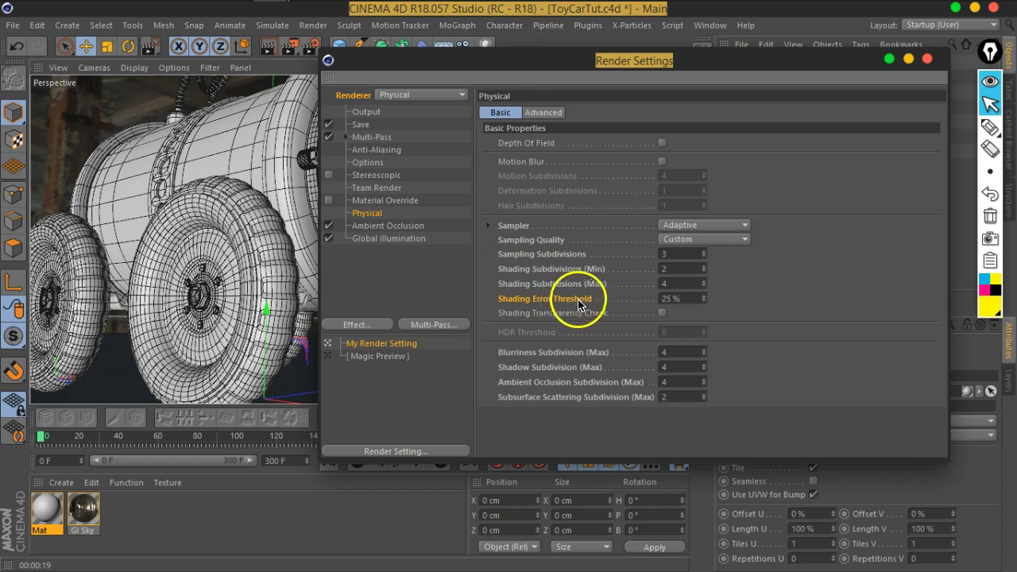
{"action": "left_click", "coordinate": [683, 303]}
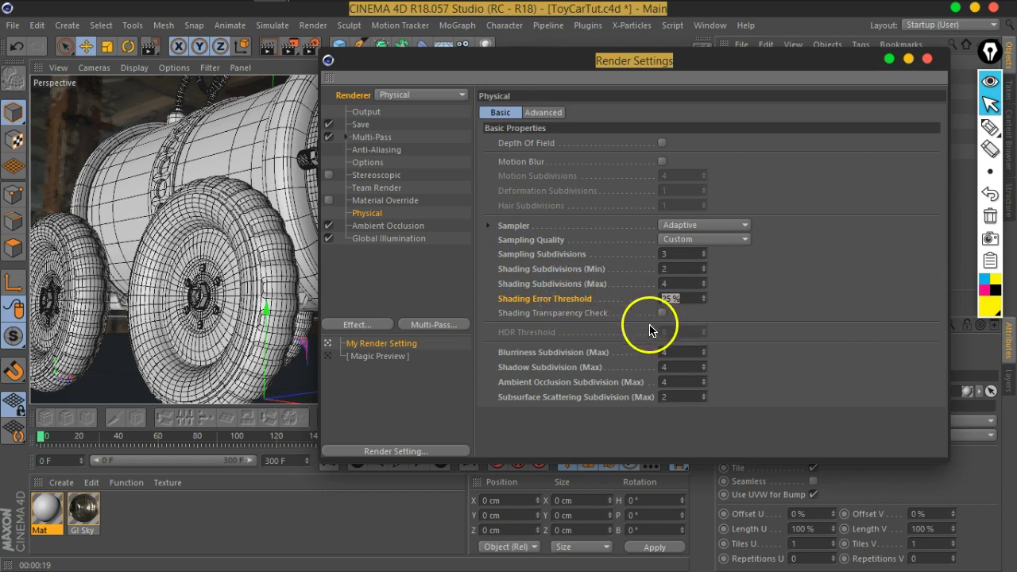
{"action": "left_click", "coordinate": [573, 355]}
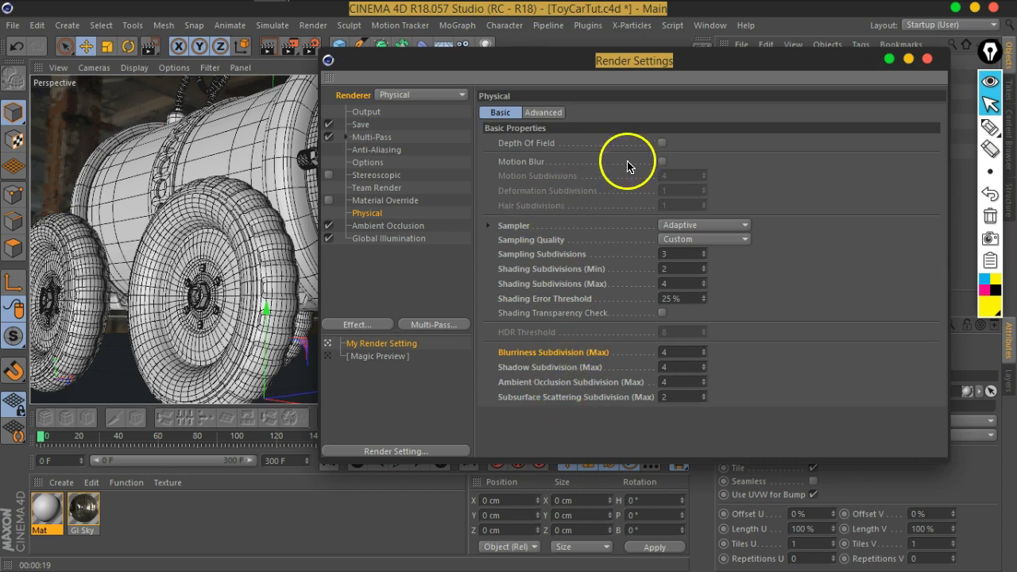
Step: Close Render Settings and render the scene to the Picture Viewer
{"action": "left_click_drag", "start_coordinate": [646, 69], "coordinate": [694, 72]}
{"action": "left_click", "coordinate": [975, 59]}
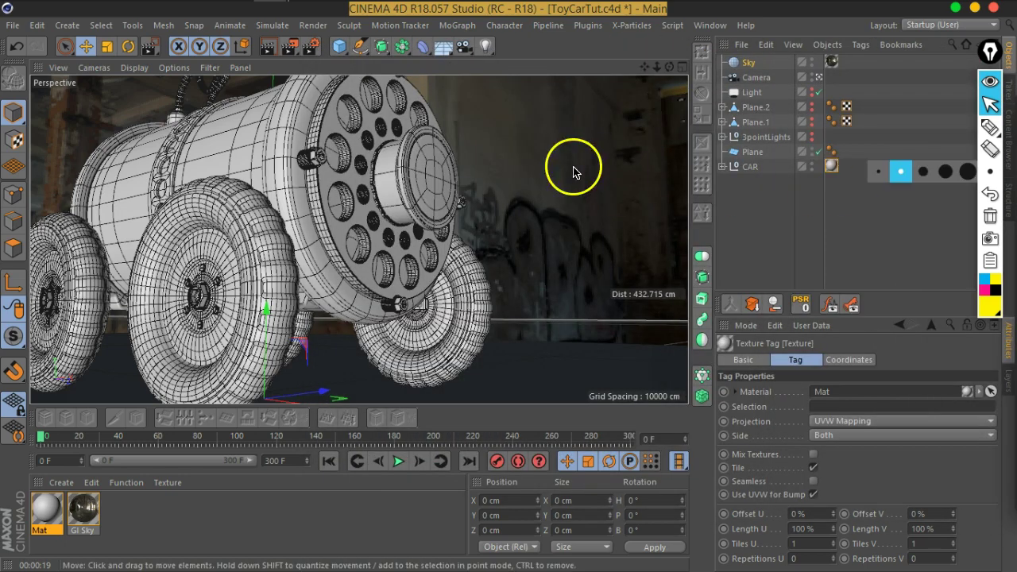
{"action": "left_click", "coordinate": [286, 45]}
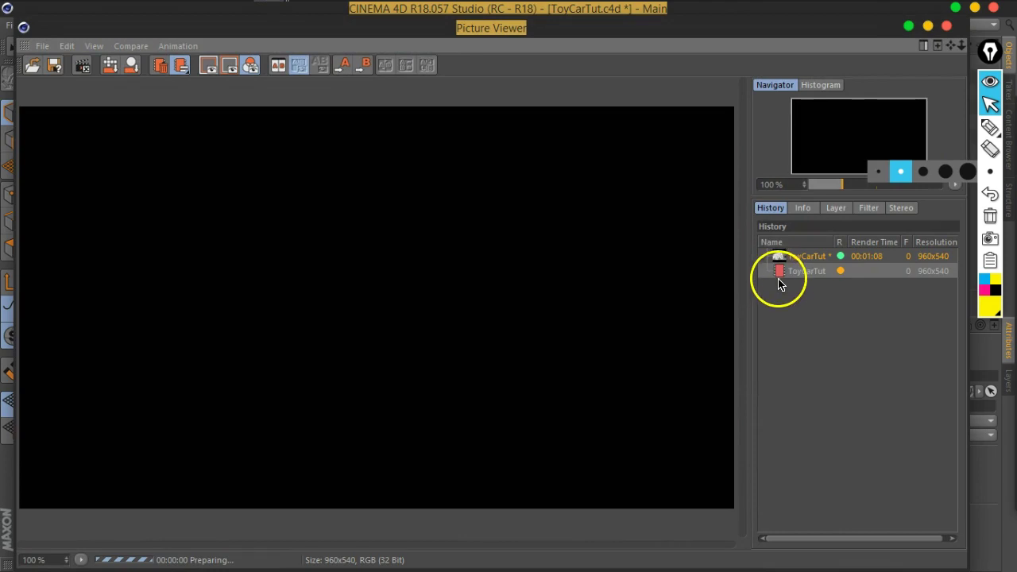
Step: Compare the new 00:01:13 render against the earlier 00:01:08 render, then close the Picture Viewer
{"action": "left_click", "coordinate": [928, 27]}
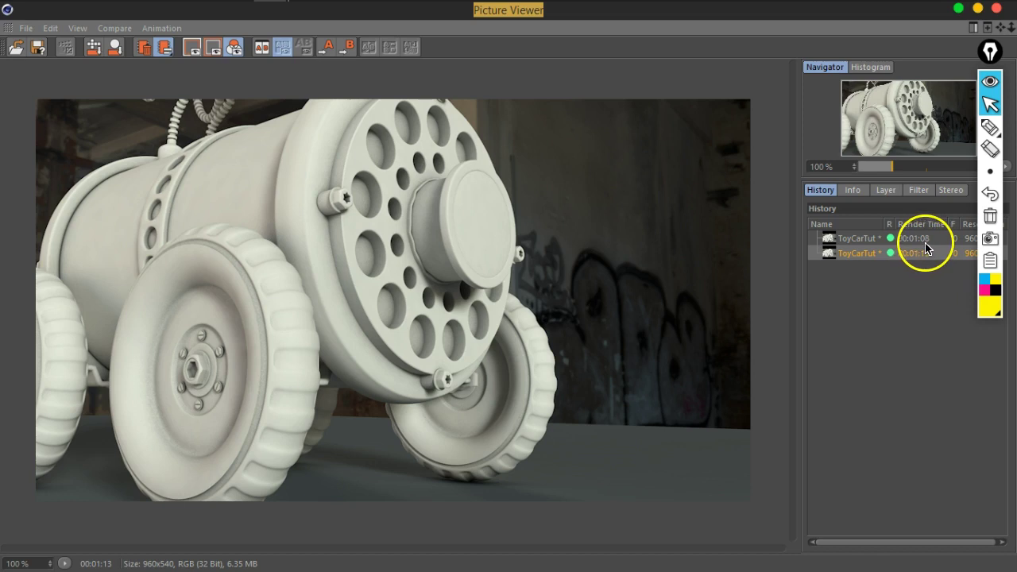
{"action": "left_click", "coordinate": [862, 239]}
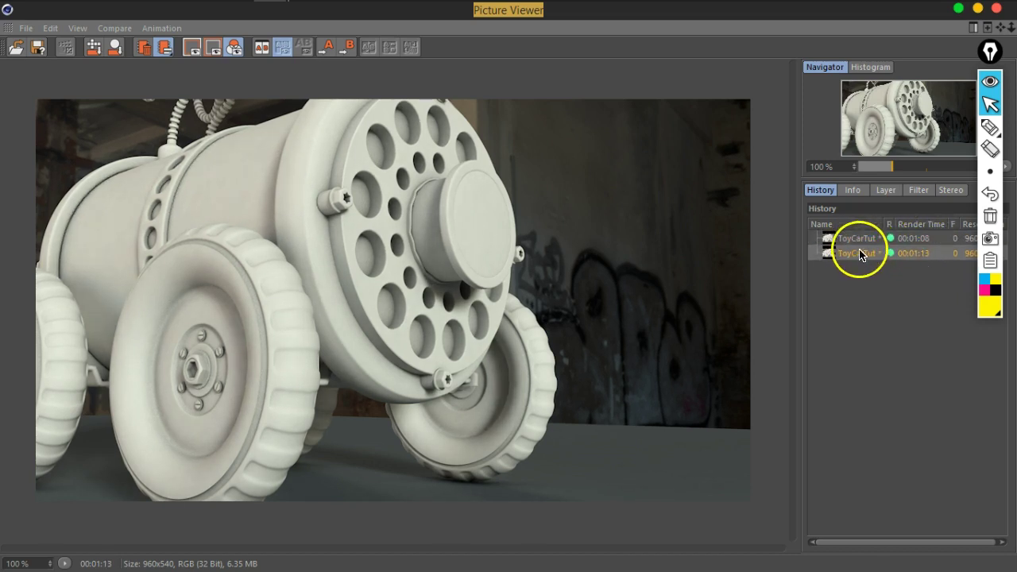
{"action": "left_click", "coordinate": [855, 253]}
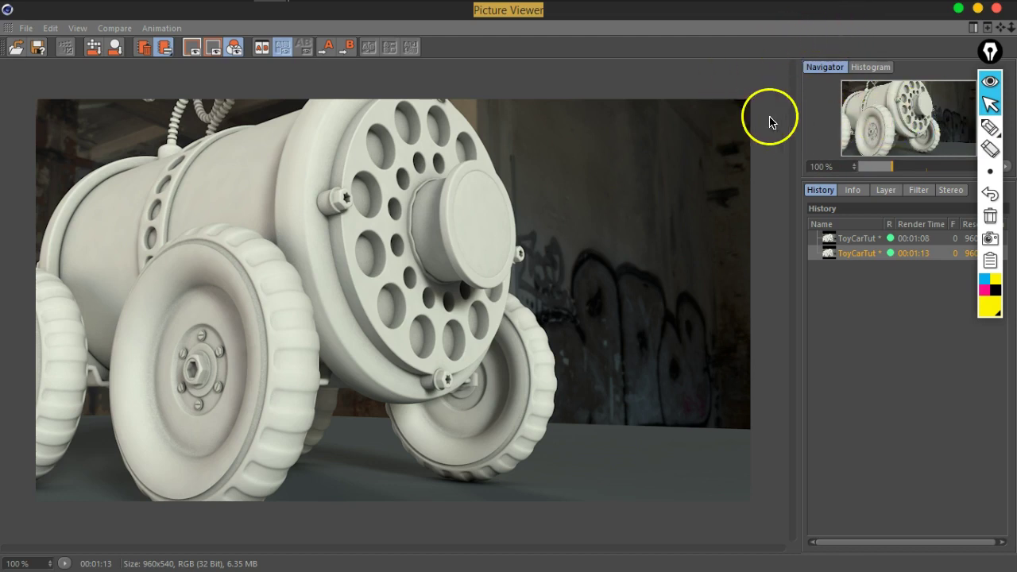
{"action": "left_click_drag", "start_coordinate": [812, 21], "coordinate": [793, 123]}
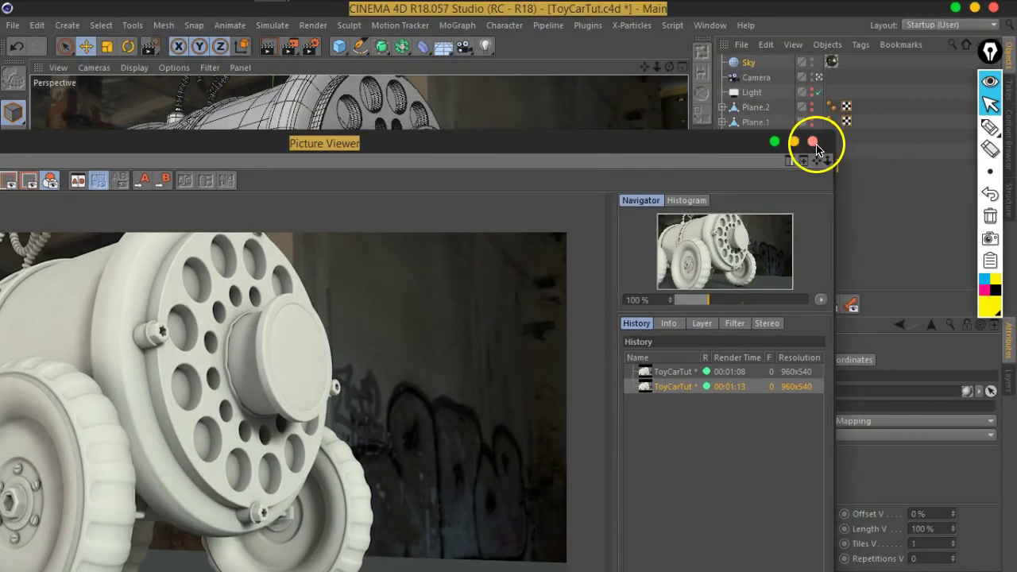
{"action": "left_click", "coordinate": [812, 141]}
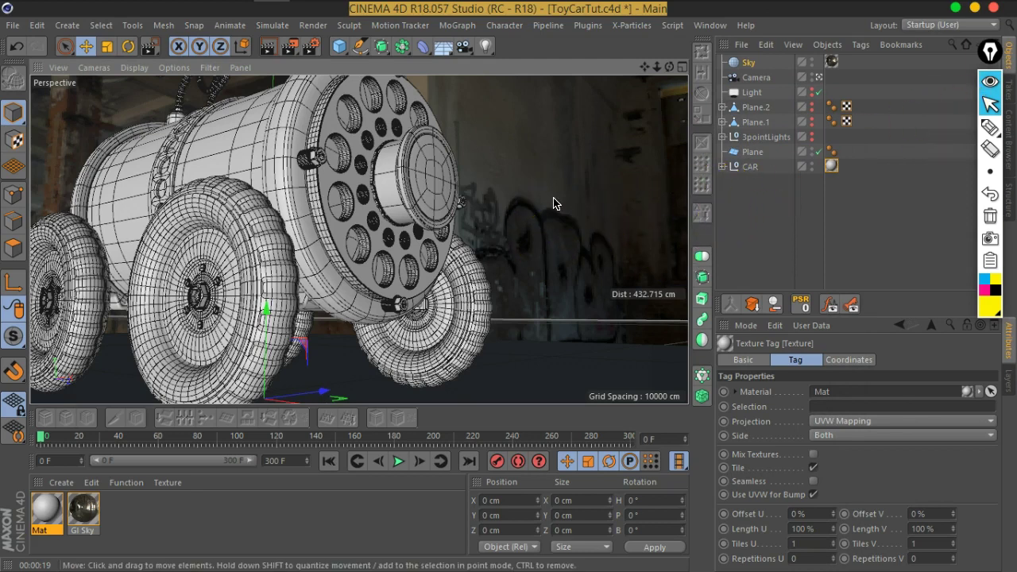
Step: Orbit the perspective view back to show the whole toy car from the front
{"action": "left_click", "coordinate": [404, 194]}
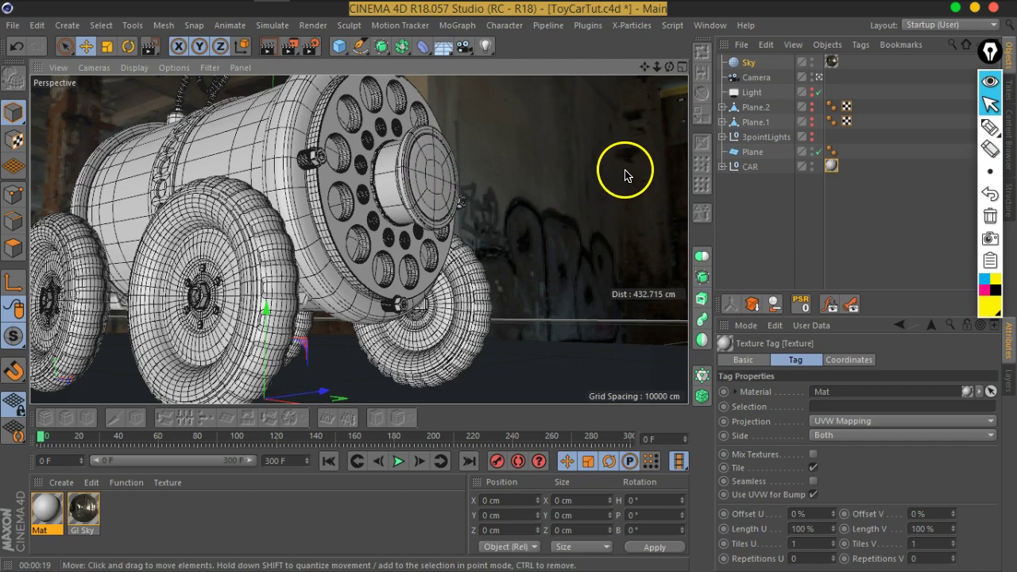
{"action": "mouse_move", "coordinate": [465, 210]}
{"action": "left_mouse_down", "text": "alt"}
{"action": "mouse_move", "coordinate": [511, 220]}
{"action": "mouse_move", "coordinate": [445, 228]}
{"action": "mouse_move", "coordinate": [431, 273]}
{"action": "mouse_move", "coordinate": [431, 257]}
{"action": "mouse_move", "coordinate": [300, 249]}
{"action": "mouse_move", "coordinate": [465, 264]}
{"action": "mouse_move", "coordinate": [656, 254]}
{"action": "mouse_move", "coordinate": [421, 268]}
{"action": "mouse_move", "coordinate": [397, 262]}
{"action": "mouse_move", "coordinate": [424, 243]}
{"action": "mouse_move", "coordinate": [484, 262]}
{"action": "mouse_move", "coordinate": [456, 269]}
{"action": "mouse_move", "coordinate": [386, 227]}
{"action": "mouse_move", "coordinate": [472, 288]}
{"action": "mouse_move", "coordinate": [472, 249]}
{"action": "mouse_move", "coordinate": [468, 278]}
{"action": "mouse_move", "coordinate": [501, 275]}
{"action": "mouse_move", "coordinate": [484, 230]}
{"action": "mouse_move", "coordinate": [472, 252]}
{"action": "mouse_move", "coordinate": [480, 267]}
{"action": "mouse_move", "coordinate": [540, 291]}
{"action": "mouse_move", "coordinate": [463, 272]}
{"action": "mouse_move", "coordinate": [390, 234]}
{"action": "mouse_move", "coordinate": [417, 258]}
{"action": "mouse_move", "coordinate": [405, 232]}
{"action": "mouse_move", "coordinate": [411, 274]}
{"action": "left_mouse_up", "text": "alt"}
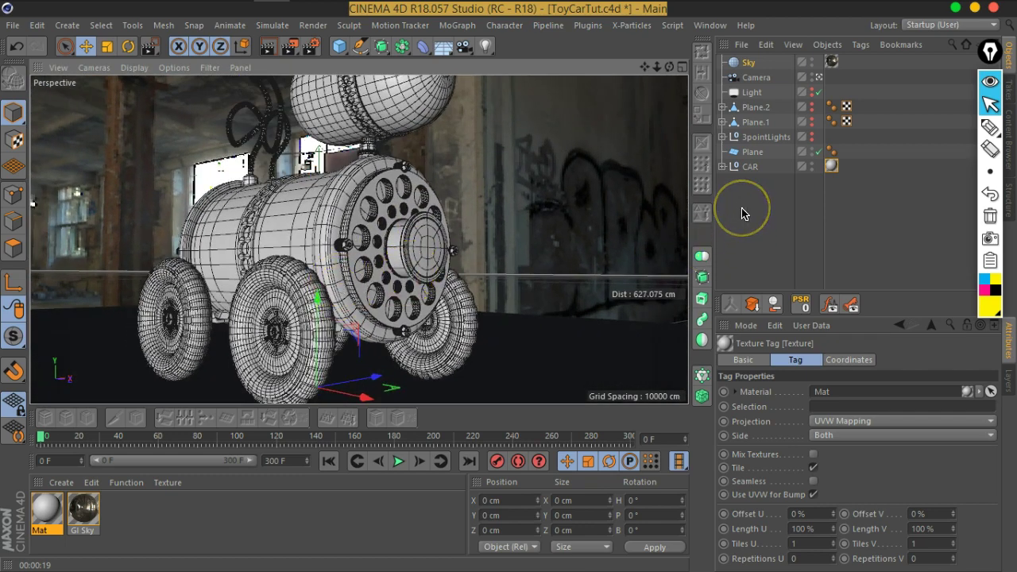
Step: Parent a Light under Plane.1 at 120% and a copy, Light.1, under Plane.2 at 80%
{"action": "left_click_drag", "start_coordinate": [739, 177], "coordinate": [719, 119]}
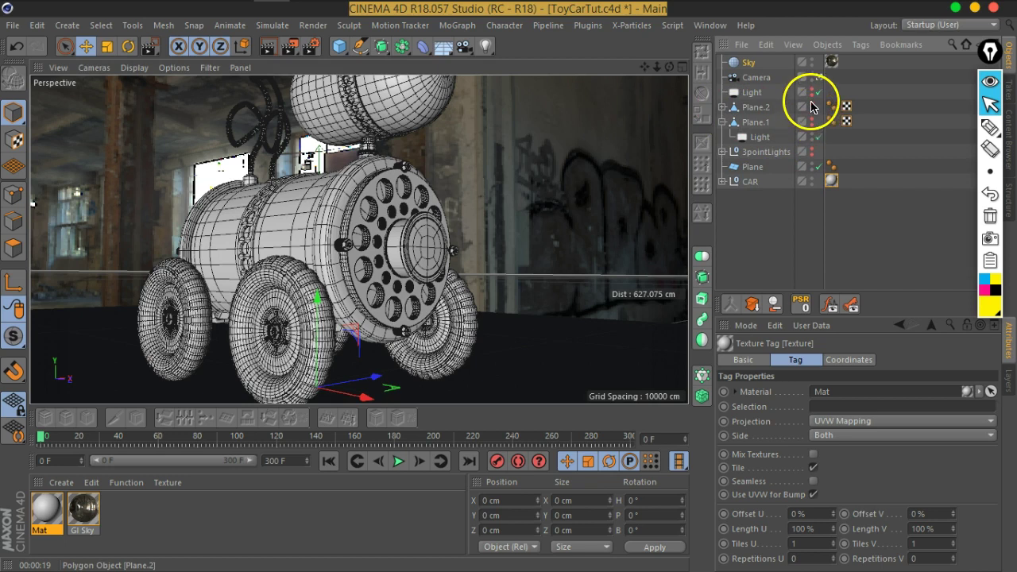
{"action": "left_click_drag", "start_coordinate": [756, 137], "coordinate": [724, 105], "text": "ctrl"}
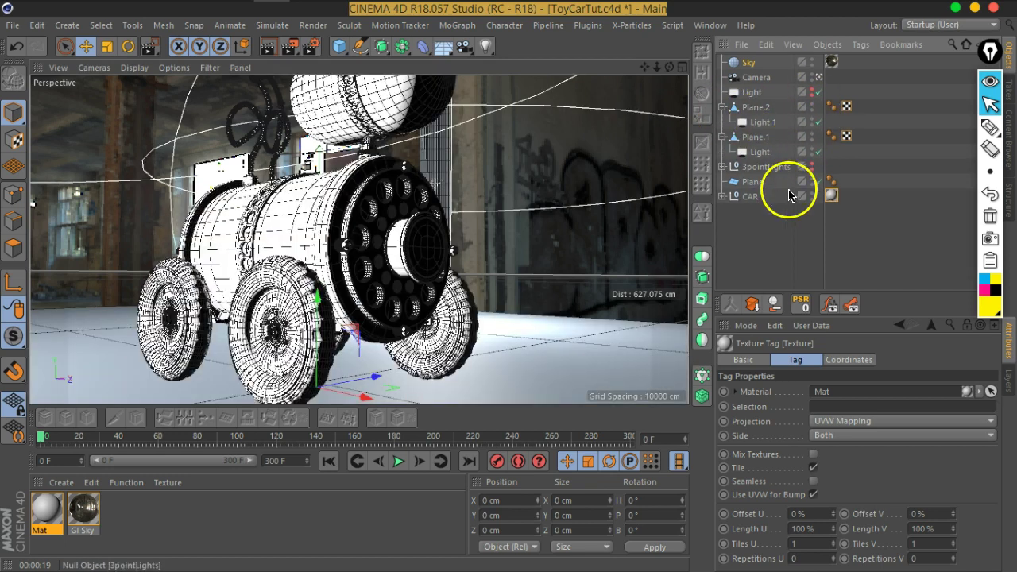
{"action": "left_click", "coordinate": [762, 123]}
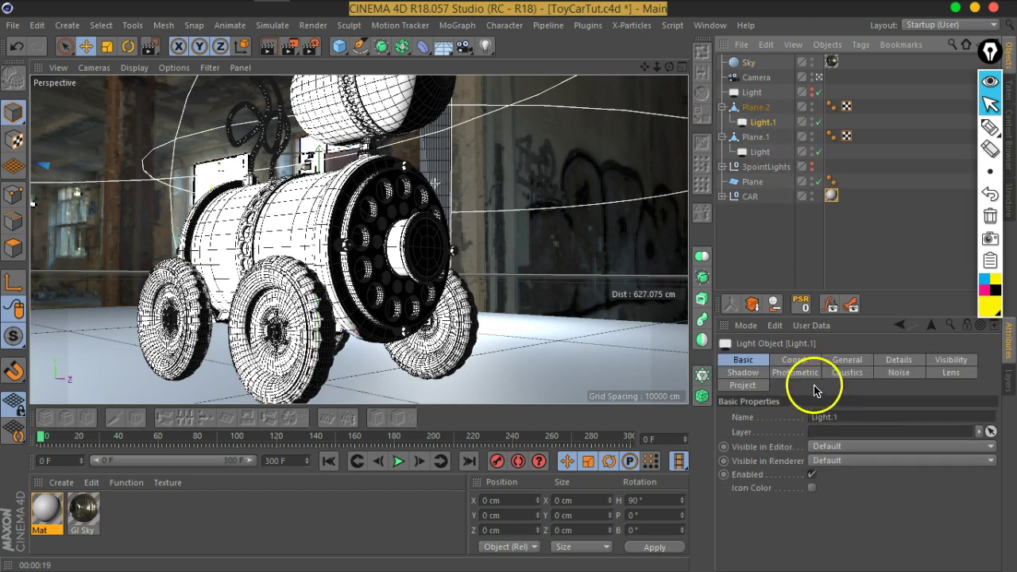
{"action": "left_click", "coordinate": [844, 359]}
{"action": "left_click", "coordinate": [797, 501]}
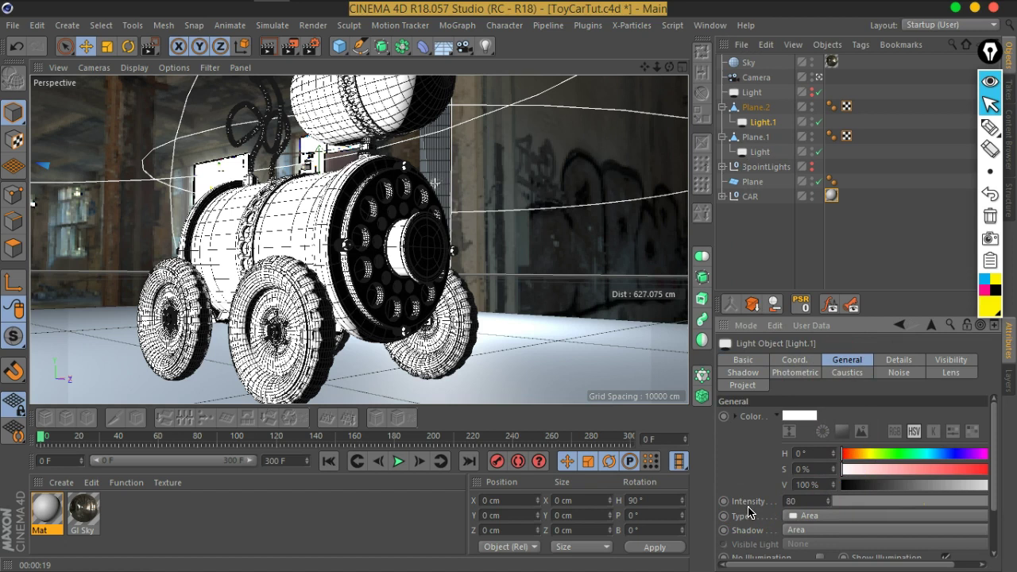
{"action": "key", "text": "Return"}
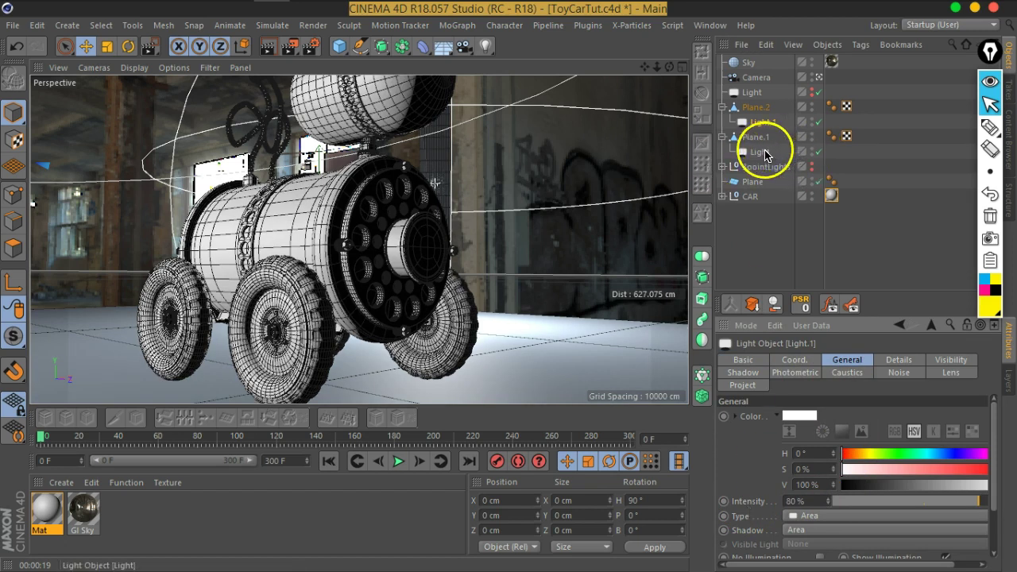
{"action": "left_click", "coordinate": [761, 152]}
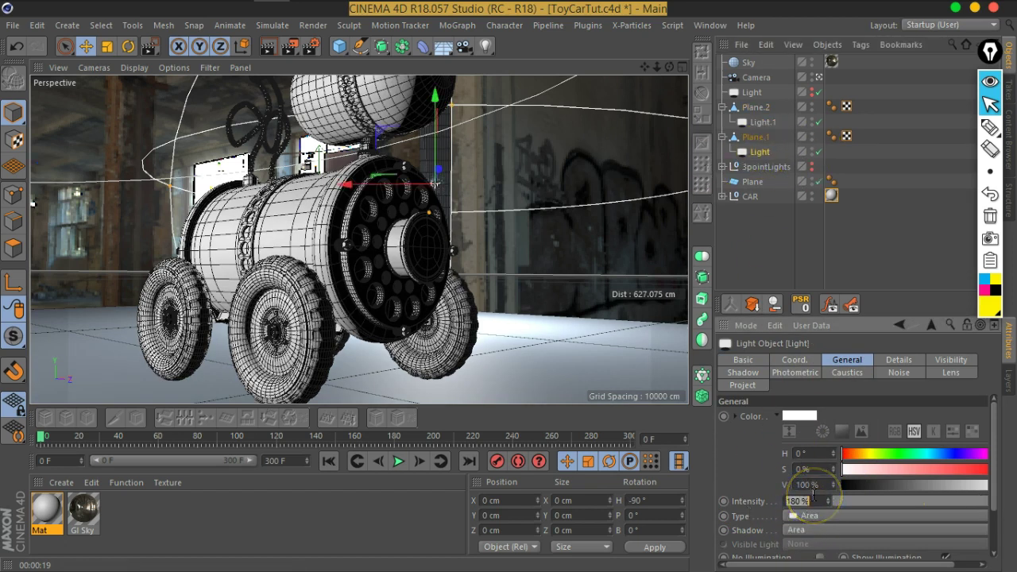
{"action": "type", "text": "120"}
{"action": "key", "text": "Return"}
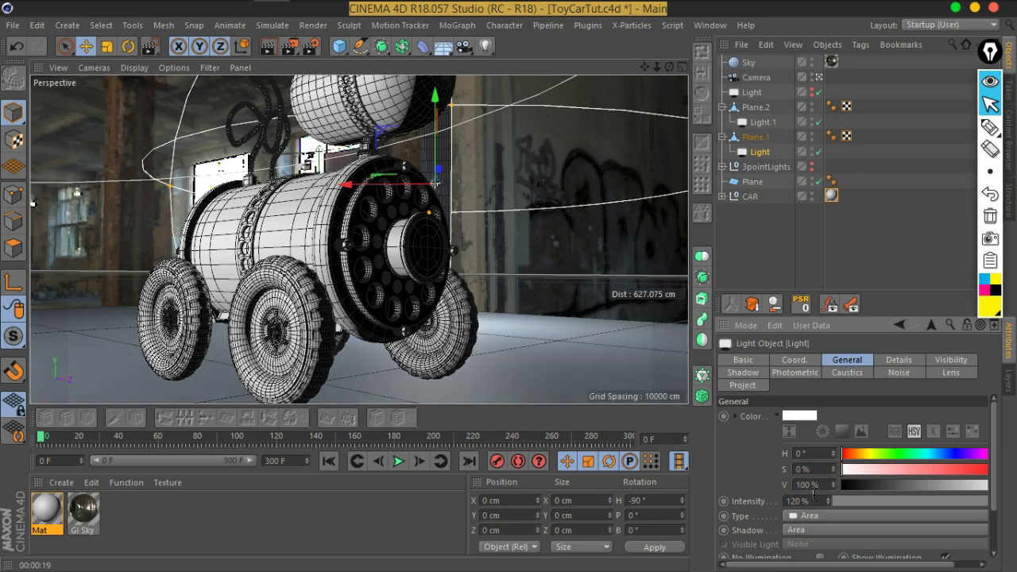
{"action": "mouse_move", "coordinate": [370, 227]}
{"action": "left_mouse_down", "text": "alt"}
{"action": "mouse_move", "coordinate": [381, 253]}
{"action": "mouse_move", "coordinate": [215, 241]}
{"action": "mouse_move", "coordinate": [267, 248]}
{"action": "left_mouse_up", "text": "alt"}
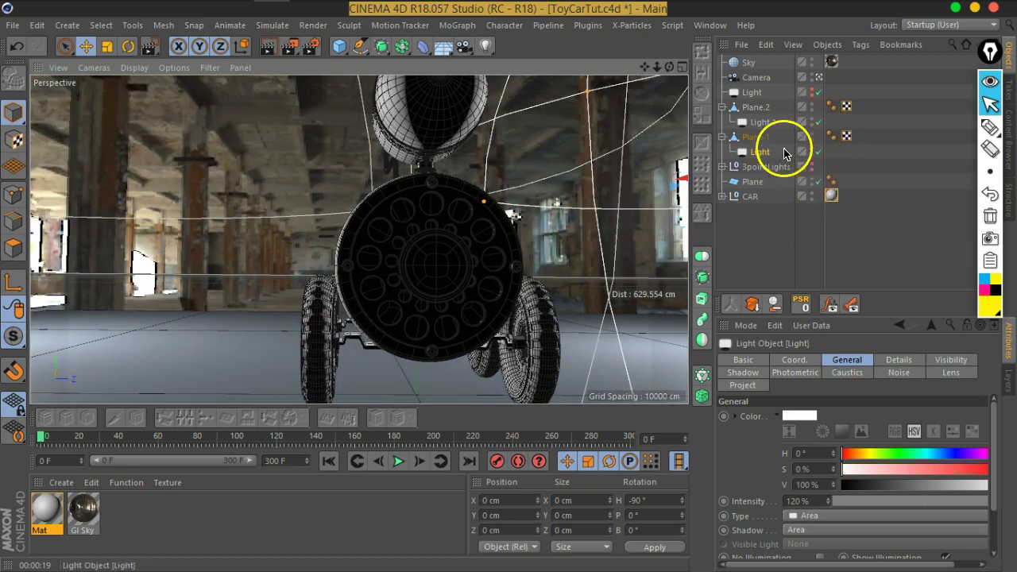
Step: Select Plane.2, frame the car with its lighting planes, and start a viewport preview render
{"action": "left_click", "coordinate": [759, 137]}
{"action": "left_click", "coordinate": [755, 106]}
{"action": "scroll", "coordinate": [156, 254], "scroll_direction": "down", "scroll_amount": 3}
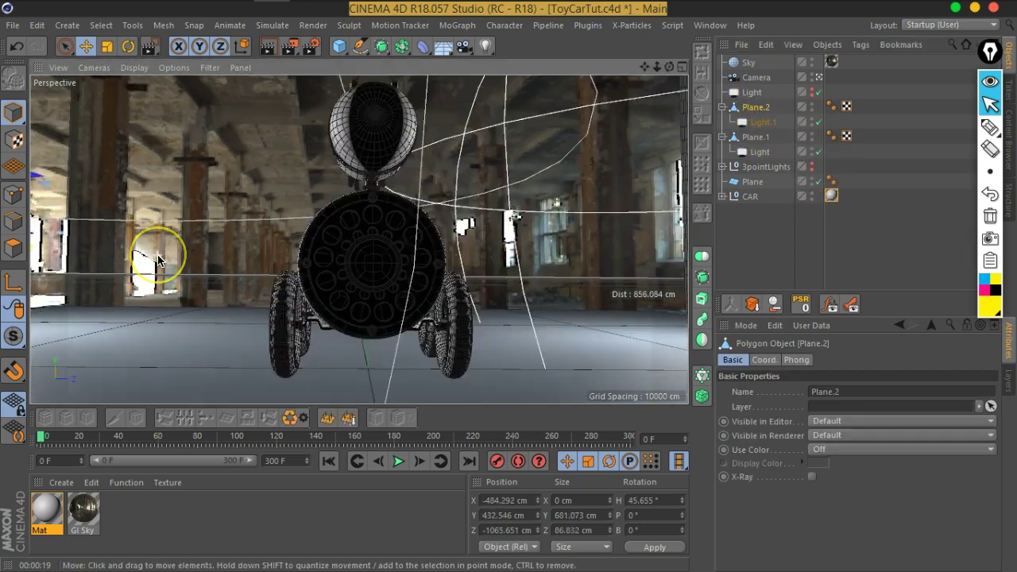
{"action": "scroll", "coordinate": [157, 260], "scroll_direction": "down", "scroll_amount": 3}
{"action": "mouse_move", "coordinate": [157, 260]}
{"action": "left_mouse_down", "text": "alt"}
{"action": "mouse_move", "coordinate": [307, 277]}
{"action": "mouse_move", "coordinate": [273, 273]}
{"action": "mouse_move", "coordinate": [244, 283]}
{"action": "mouse_move", "coordinate": [275, 295]}
{"action": "left_mouse_up", "text": "alt"}
{"action": "mouse_move", "coordinate": [341, 291]}
{"action": "left_mouse_down", "text": "alt"}
{"action": "mouse_move", "coordinate": [400, 293]}
{"action": "mouse_move", "coordinate": [290, 291]}
{"action": "mouse_move", "coordinate": [448, 288]}
{"action": "left_mouse_up", "text": "alt"}
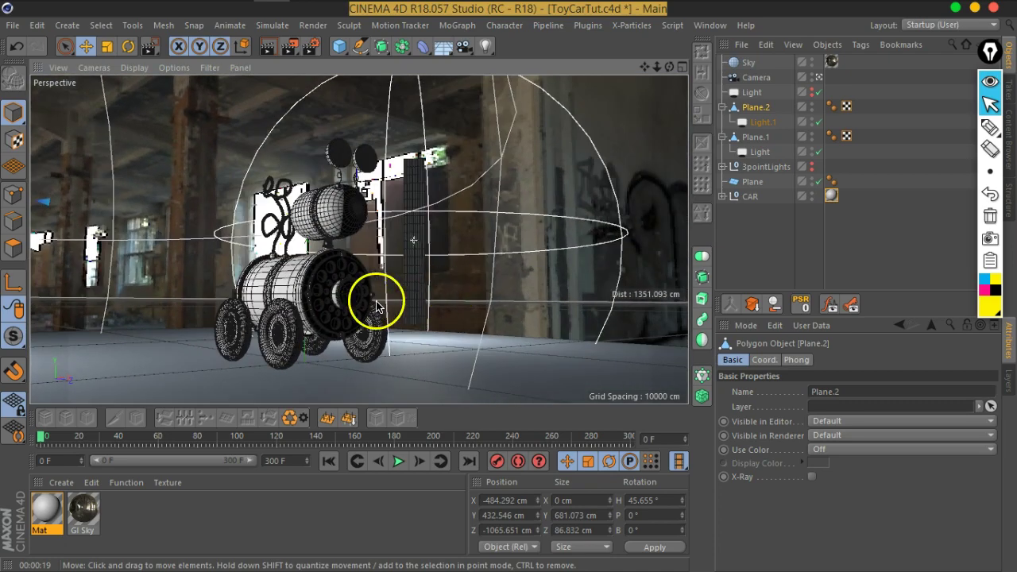
{"action": "scroll", "coordinate": [365, 299], "scroll_direction": "up", "scroll_amount": 2}
{"action": "mouse_move", "coordinate": [364, 299]}
{"action": "left_mouse_down", "text": "alt"}
{"action": "mouse_move", "coordinate": [349, 313]}
{"action": "mouse_move", "coordinate": [404, 304]}
{"action": "mouse_move", "coordinate": [394, 290]}
{"action": "left_mouse_up", "text": "alt"}
{"action": "scroll", "coordinate": [350, 313], "scroll_direction": "up", "scroll_amount": 2}
{"action": "left_click", "coordinate": [267, 45]}
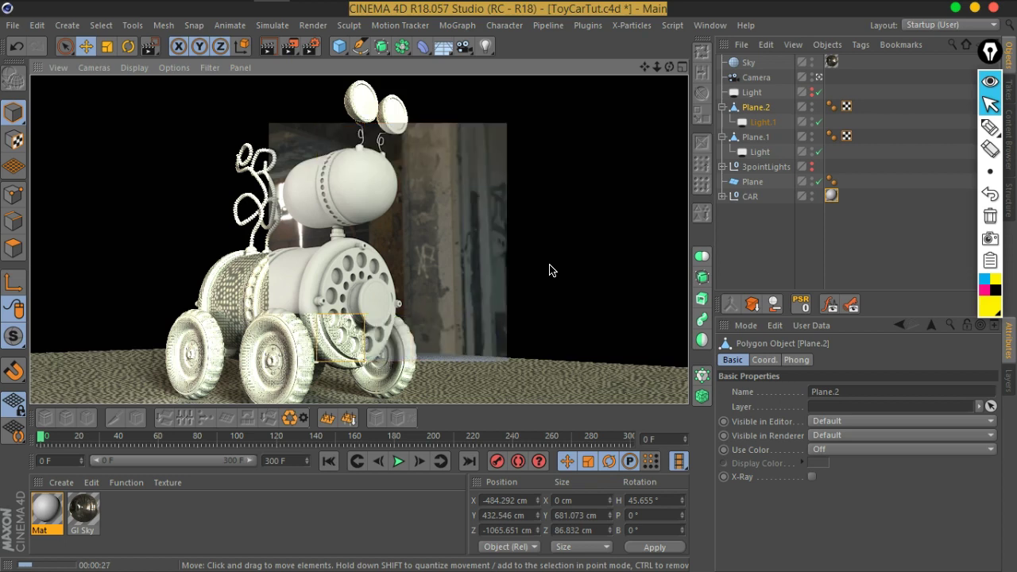
Step: Toggle off the lighting planes' viewport visibility and reselect the Light under Plane.1's Intensity
{"action": "left_click", "coordinate": [751, 248]}
{"action": "mouse_move", "coordinate": [391, 296]}
{"action": "left_mouse_down", "text": "alt"}
{"action": "mouse_move", "coordinate": [340, 328]}
{"action": "mouse_move", "coordinate": [359, 290]}
{"action": "left_mouse_up", "text": "alt"}
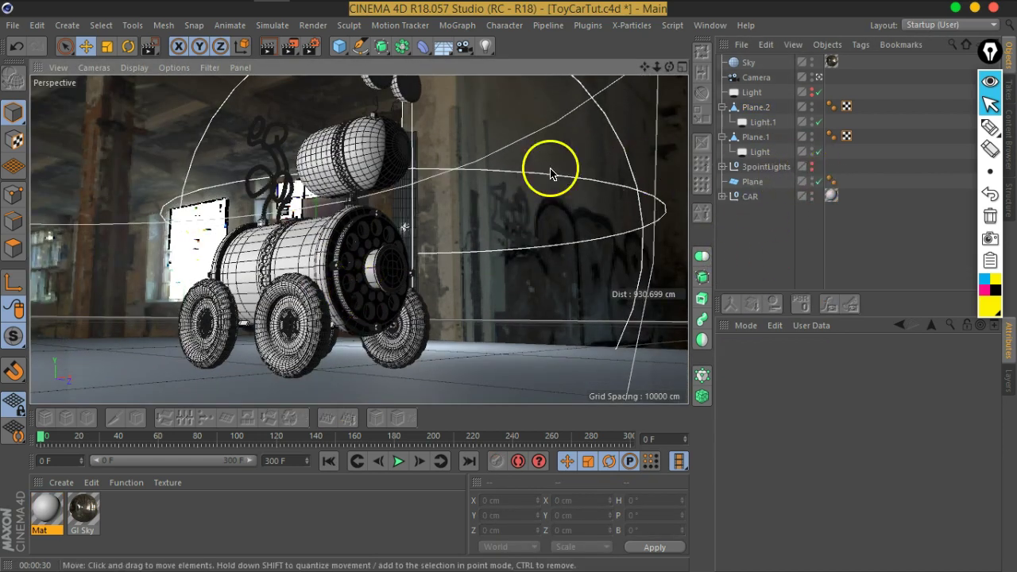
{"action": "left_click", "coordinate": [812, 153]}
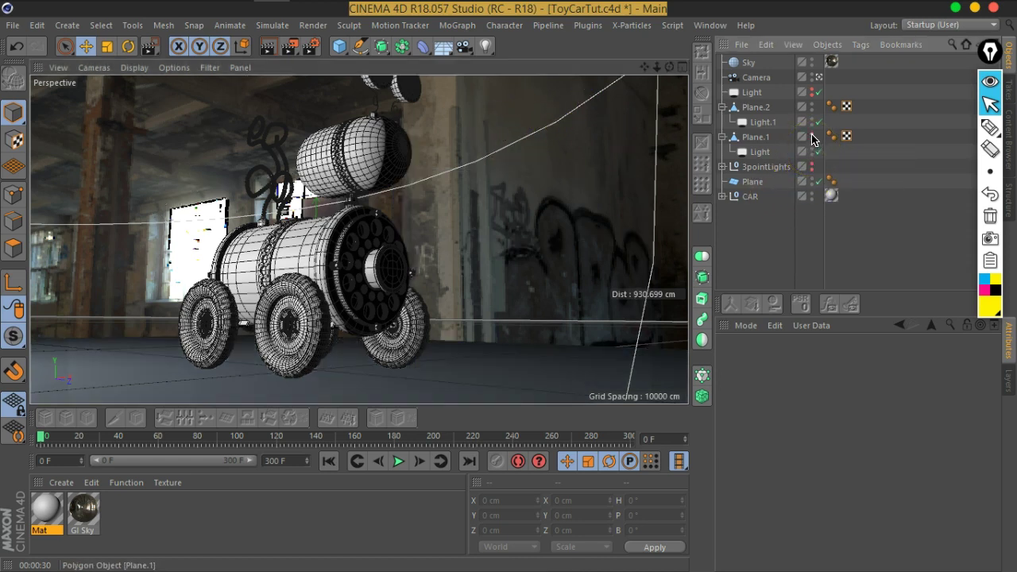
{"action": "left_click", "coordinate": [812, 107]}
{"action": "left_click", "coordinate": [810, 137]}
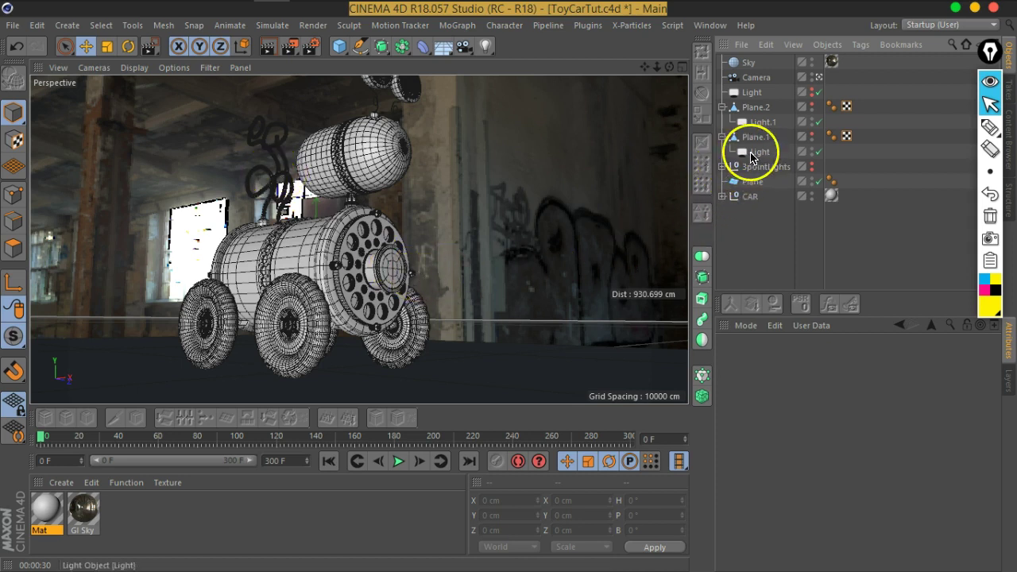
{"action": "left_click", "coordinate": [755, 152]}
{"action": "left_click", "coordinate": [816, 499]}
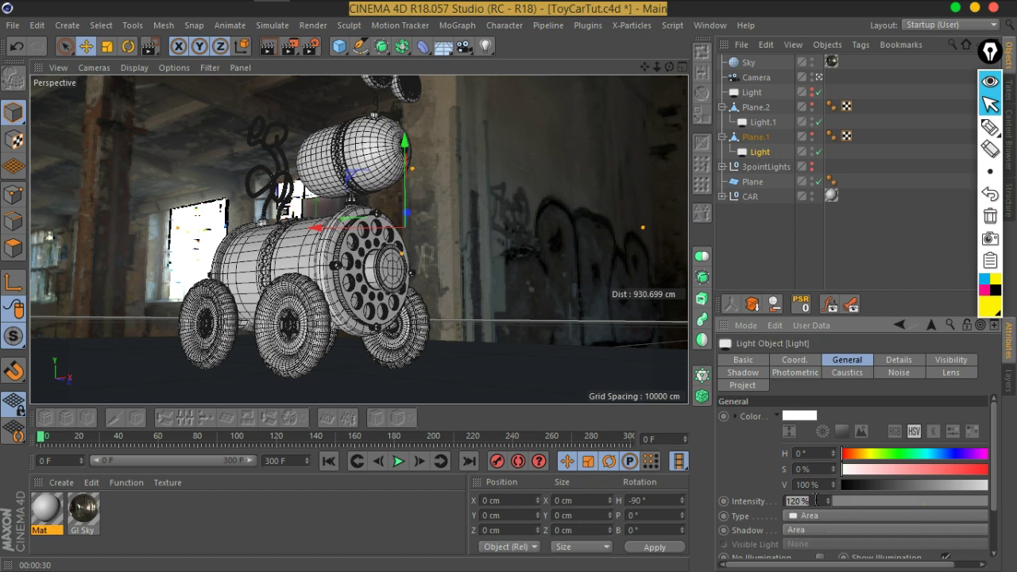
Step: Lower the Plane.2 light's intensity to 70%
{"action": "left_click", "coordinate": [761, 121]}
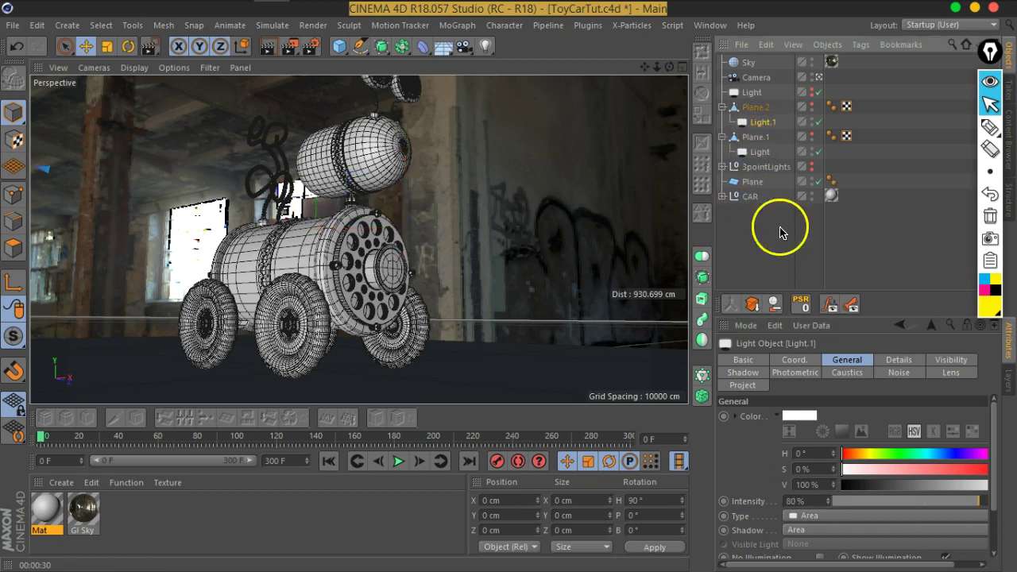
{"action": "left_click", "coordinate": [801, 500]}
{"action": "type", "text": "70"}
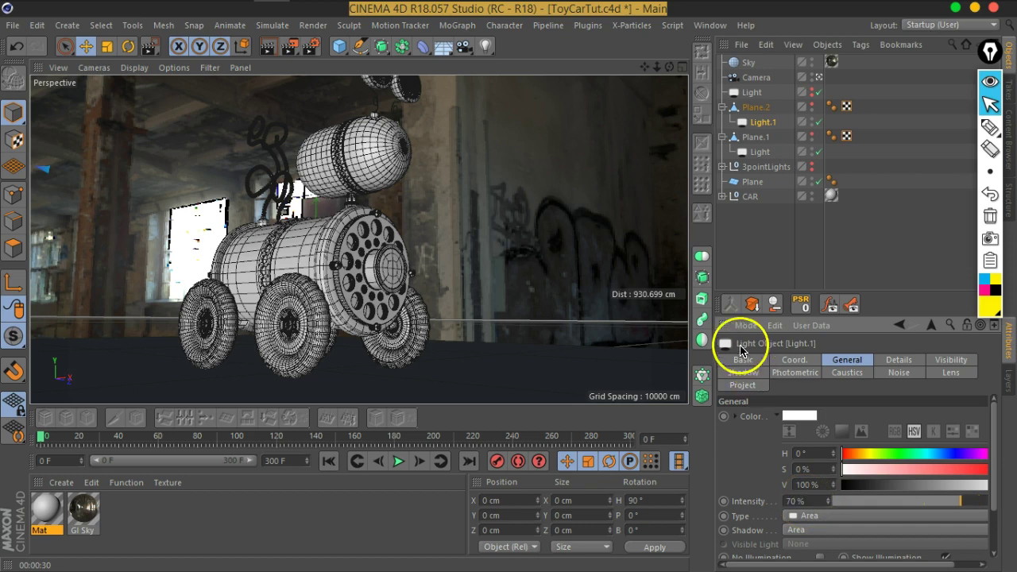
{"action": "mouse_move", "coordinate": [862, 457]}
{"action": "left_mouse_down"}
{"action": "mouse_move", "coordinate": [882, 455]}
{"action": "mouse_move", "coordinate": [853, 459]}
{"action": "left_mouse_up"}
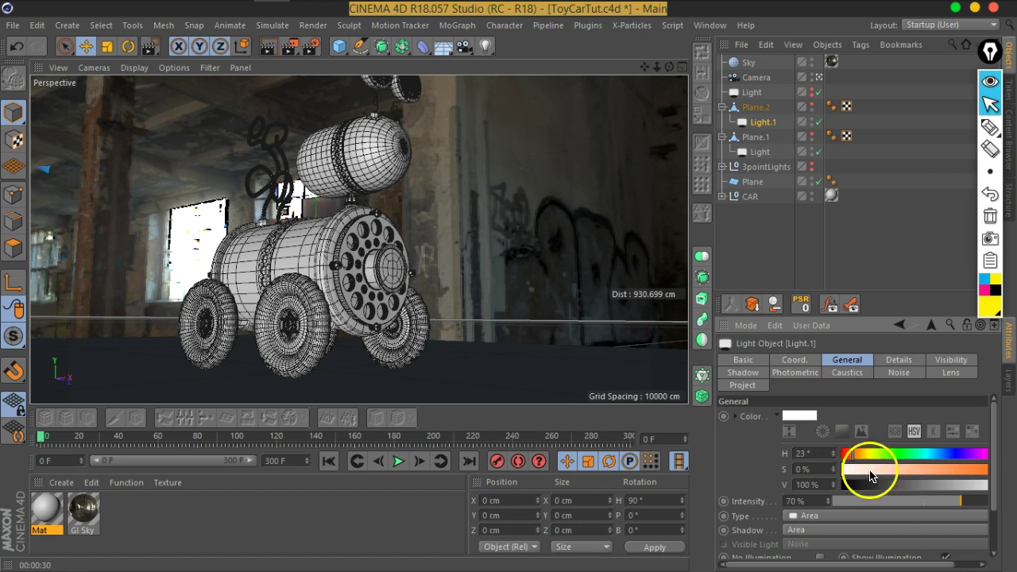
Step: Tint the Plane.1 light pale blue (H 208°, S 22%, V 65%) at 120% intensity
{"action": "left_click", "coordinate": [758, 153]}
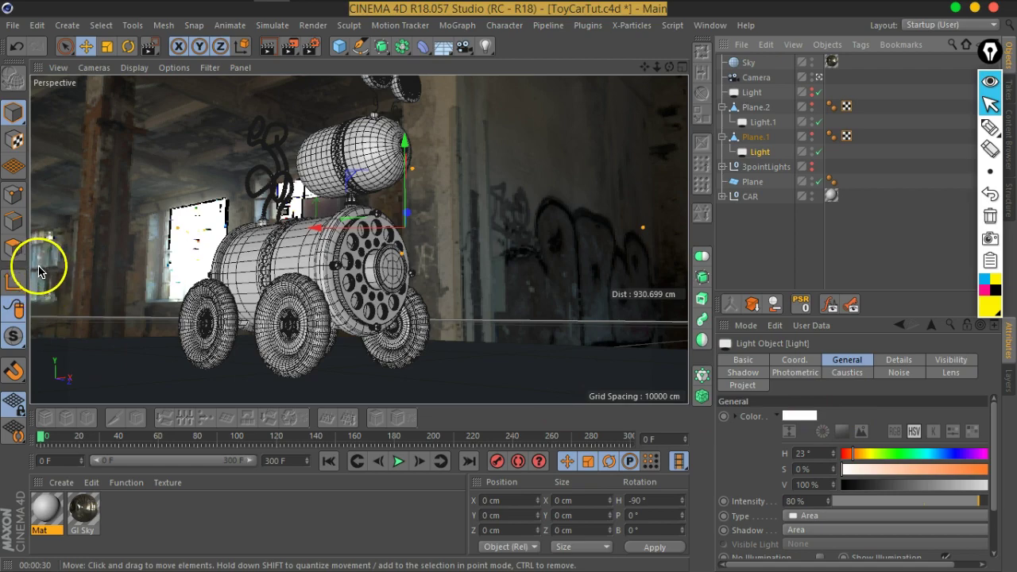
{"action": "mouse_move", "coordinate": [193, 290]}
{"action": "left_mouse_down", "text": "alt"}
{"action": "mouse_move", "coordinate": [27, 291]}
{"action": "mouse_move", "coordinate": [4, 302]}
{"action": "mouse_move", "coordinate": [209, 295]}
{"action": "mouse_move", "coordinate": [175, 300]}
{"action": "mouse_move", "coordinate": [177, 291]}
{"action": "left_mouse_up", "text": "alt"}
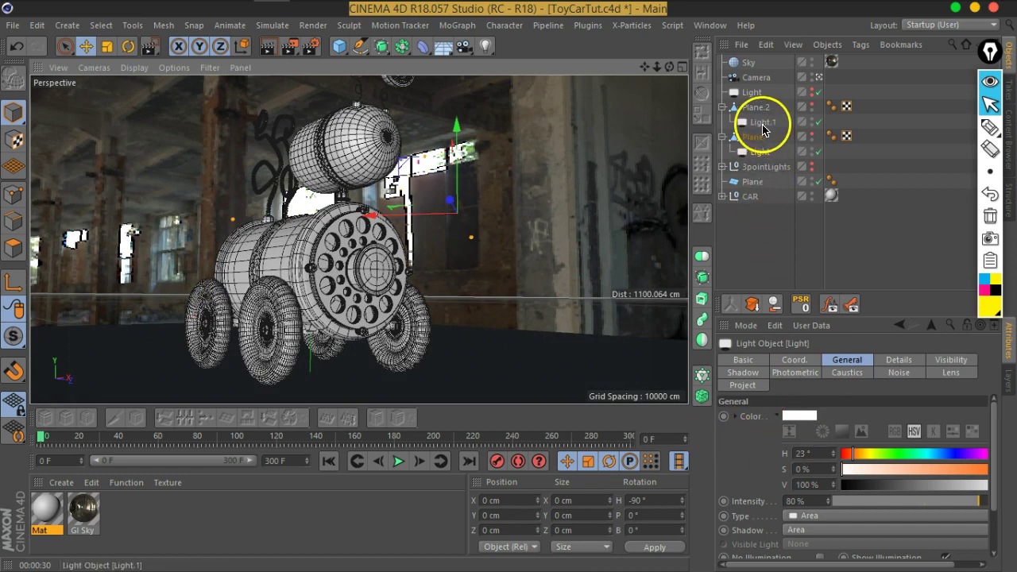
{"action": "left_click", "coordinate": [937, 454]}
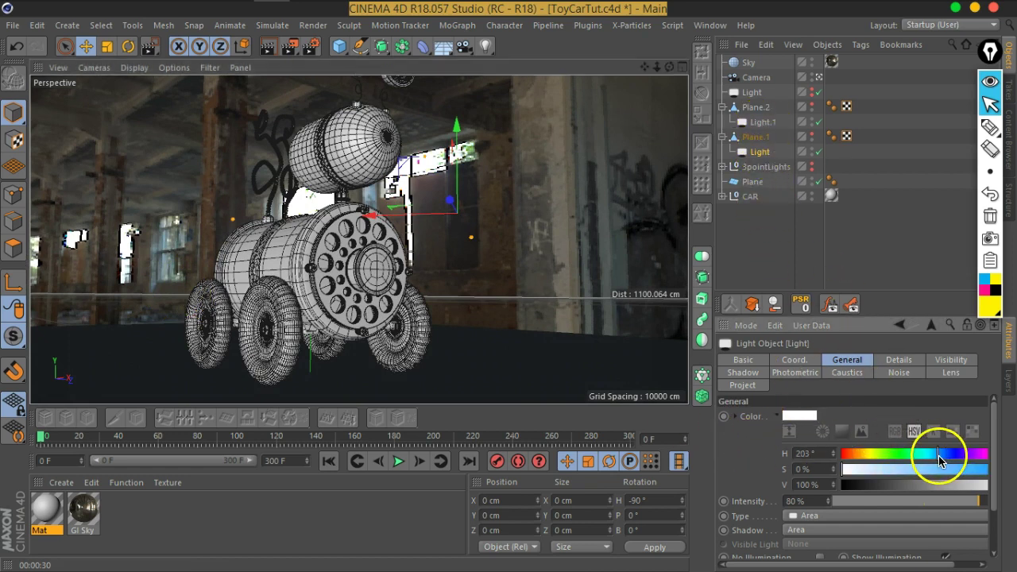
{"action": "left_click", "coordinate": [963, 485]}
{"action": "left_click", "coordinate": [879, 469]}
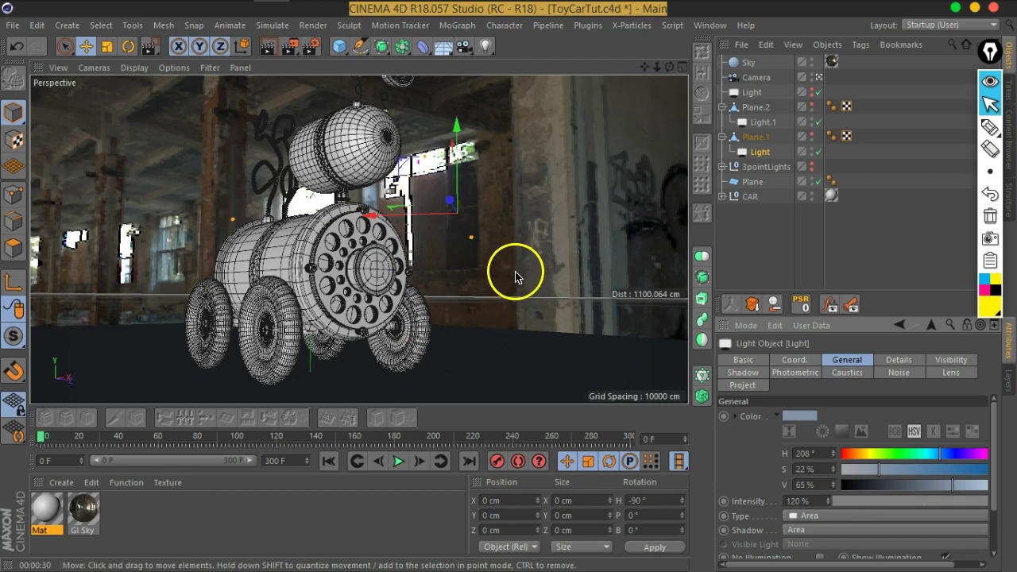
Step: Zoom and orbit the view in close on the car's front disk
{"action": "scroll", "coordinate": [341, 258], "scroll_direction": "up", "scroll_amount": 2}
{"action": "mouse_move", "coordinate": [330, 250]}
{"action": "left_mouse_down", "text": "alt"}
{"action": "mouse_move", "coordinate": [295, 238]}
{"action": "mouse_move", "coordinate": [340, 268]}
{"action": "left_mouse_up", "text": "alt"}
{"action": "scroll", "coordinate": [398, 274], "scroll_direction": "up", "scroll_amount": 8}
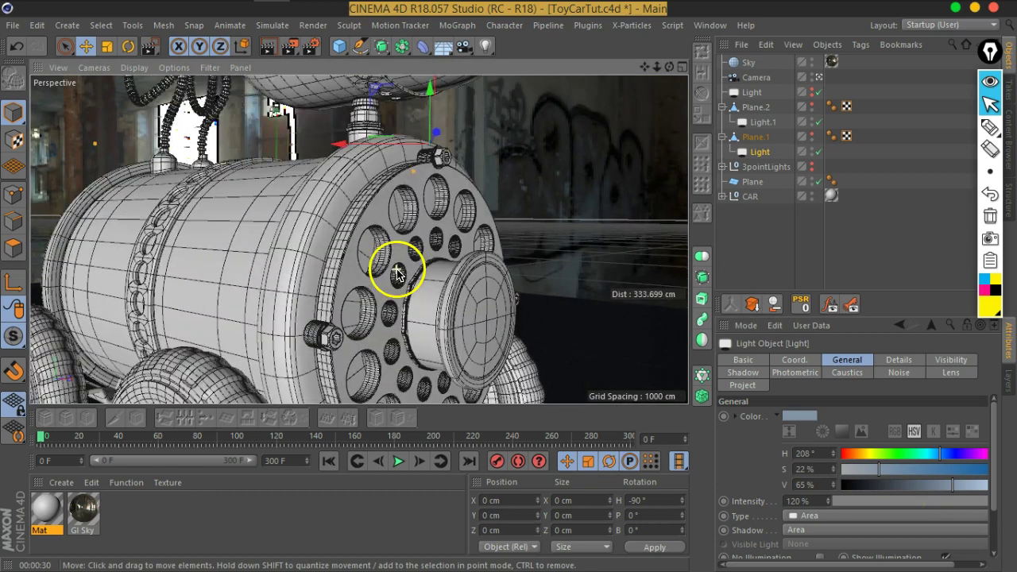
{"action": "scroll", "coordinate": [394, 273], "scroll_direction": "up", "scroll_amount": 3}
{"action": "left_click", "coordinate": [392, 272]}
{"action": "mouse_move", "coordinate": [389, 298]}
{"action": "left_mouse_down", "text": "alt"}
{"action": "mouse_move", "coordinate": [421, 246]}
{"action": "mouse_move", "coordinate": [432, 295]}
{"action": "mouse_move", "coordinate": [454, 267]}
{"action": "left_mouse_up", "text": "alt"}
{"action": "scroll", "coordinate": [350, 262], "scroll_direction": "up", "scroll_amount": 2}
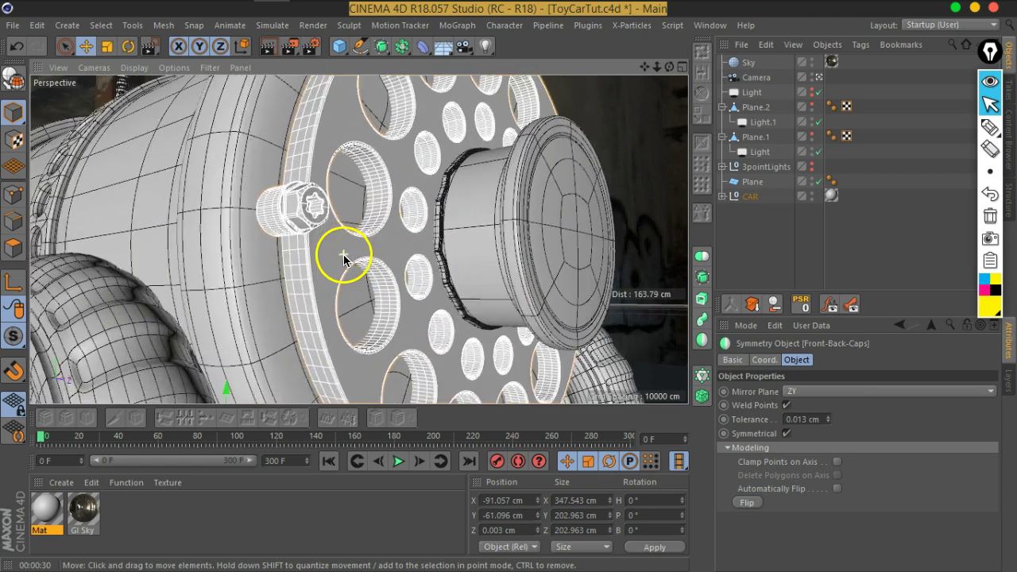
{"action": "scroll", "coordinate": [429, 267], "scroll_direction": "up", "scroll_amount": 3}
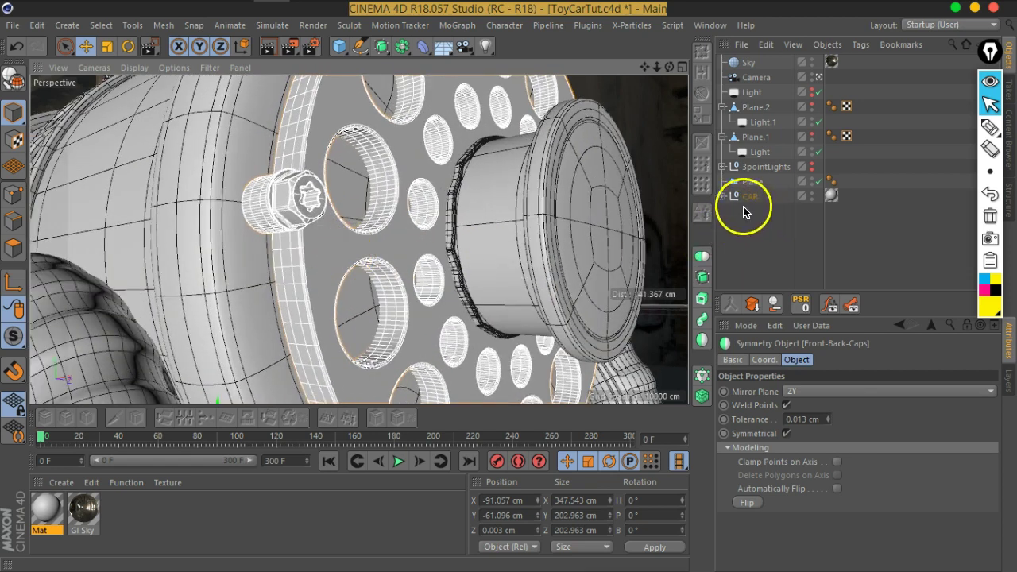
Step: Expand the CAR hierarchy in the Object Manager
{"action": "left_click", "coordinate": [722, 197]}
{"action": "scroll", "coordinate": [727, 228], "scroll_direction": "down", "scroll_amount": 2}
{"action": "scroll", "coordinate": [739, 207], "scroll_direction": "down", "scroll_amount": 2}
{"action": "scroll", "coordinate": [747, 190], "scroll_direction": "up", "scroll_amount": 3}
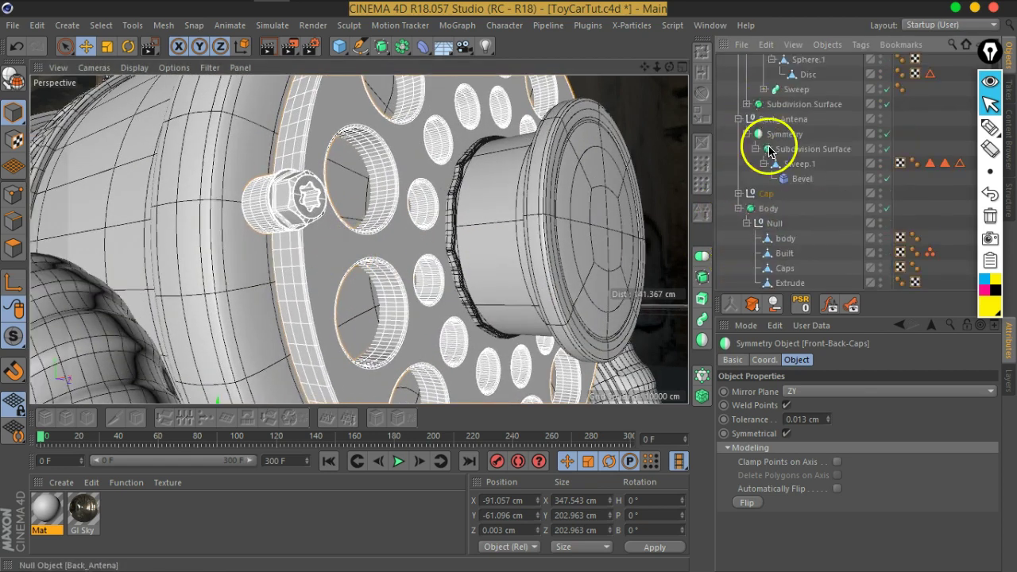
{"action": "scroll", "coordinate": [771, 167], "scroll_direction": "up", "scroll_amount": 3}
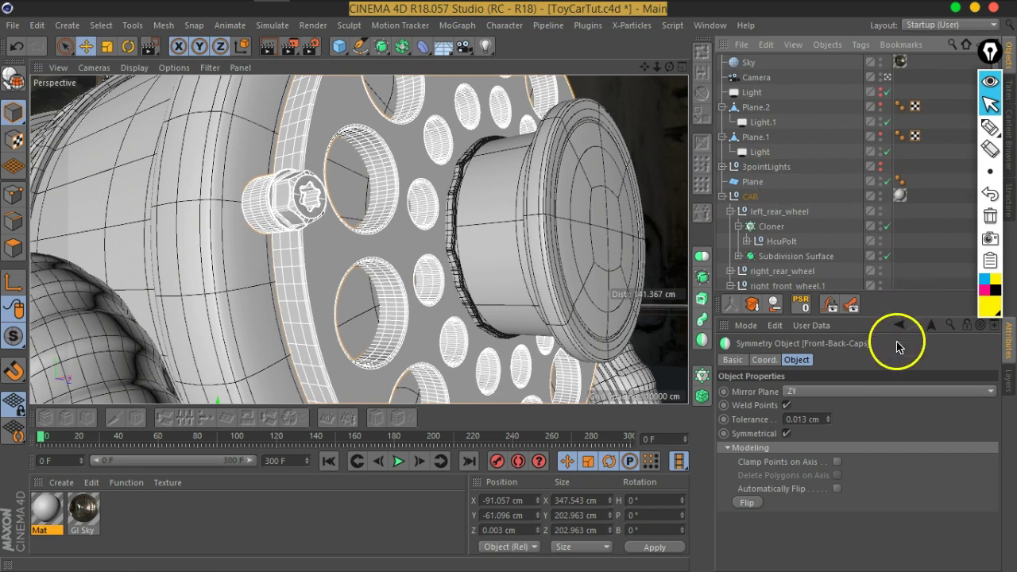
Step: Add the Scroll to First Active command, found with filter 'scrol', to the Object Manager palette
{"action": "right_click", "coordinate": [858, 322]}
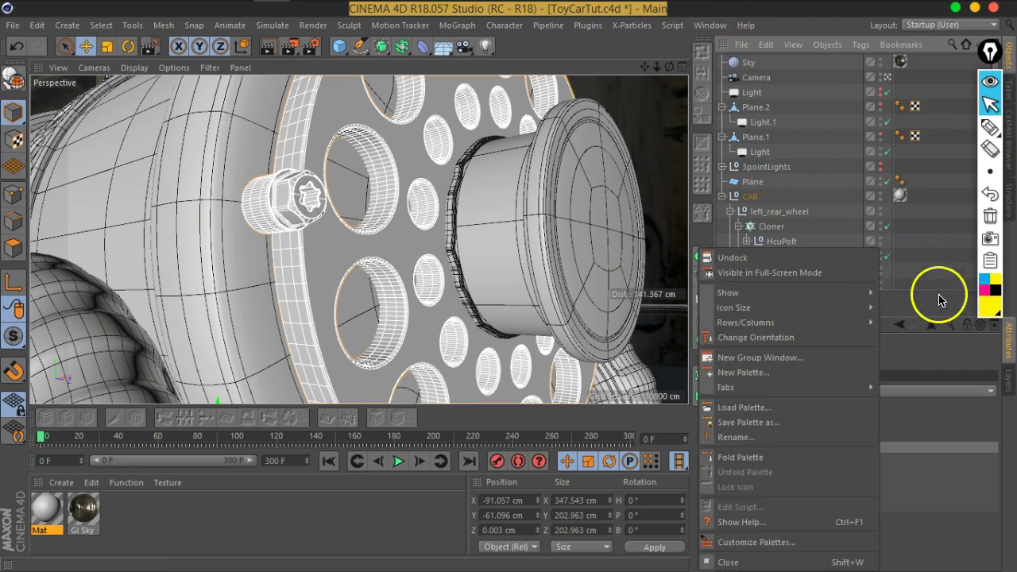
{"action": "left_click", "coordinate": [933, 294]}
{"action": "right_click", "coordinate": [914, 296]}
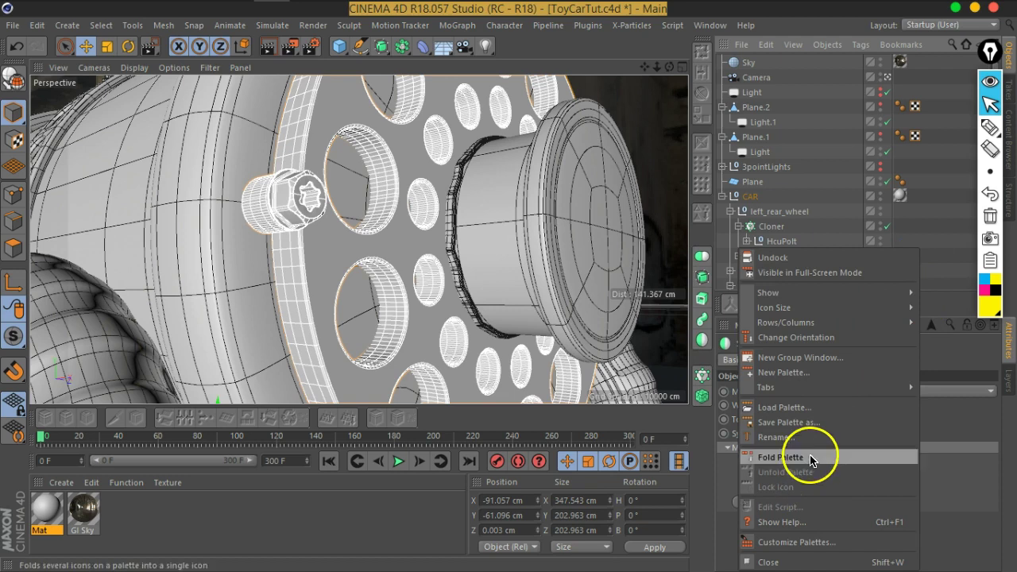
{"action": "left_click", "coordinate": [827, 542]}
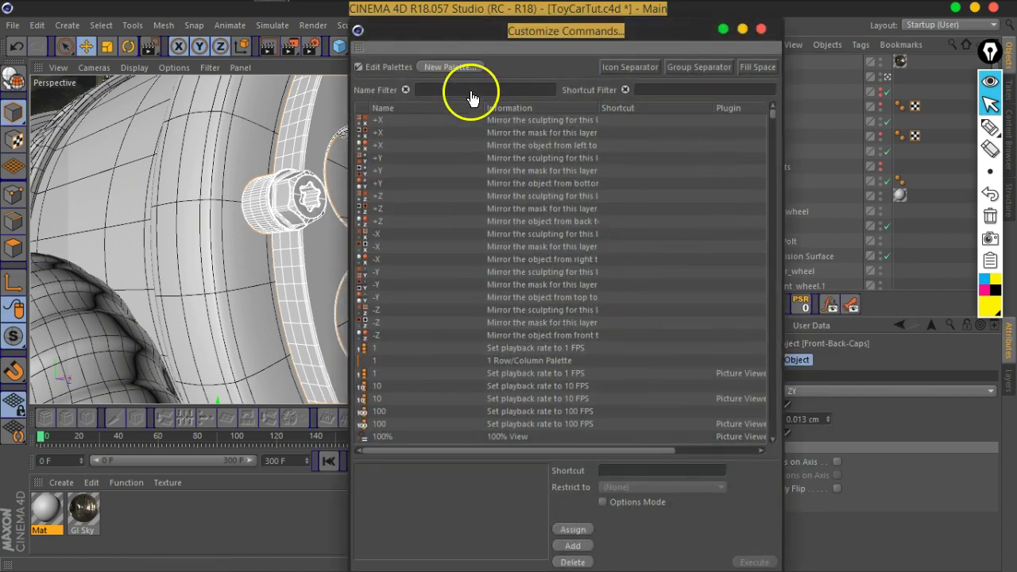
{"action": "type", "text": "scrol"}
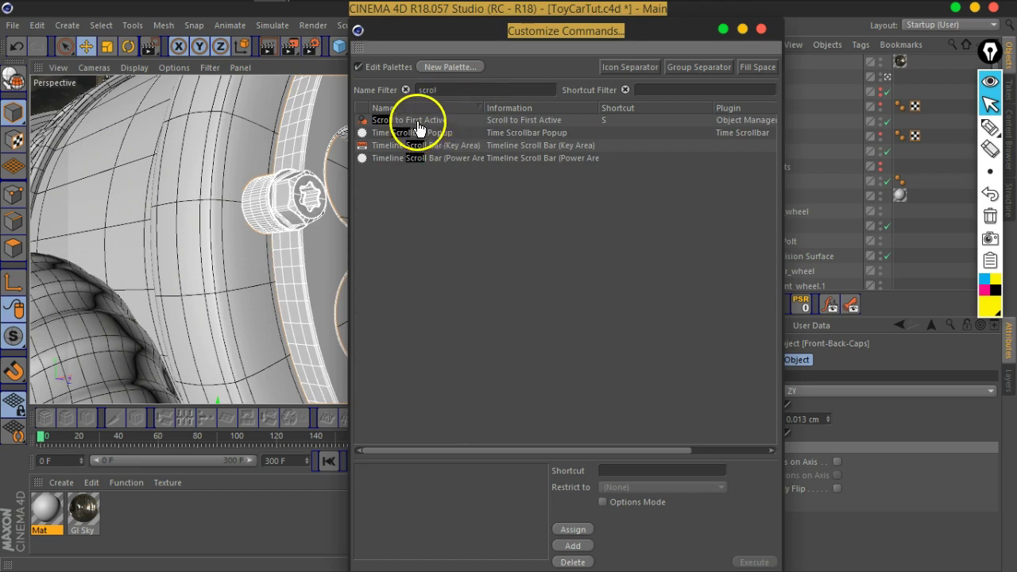
{"action": "left_click", "coordinate": [423, 124]}
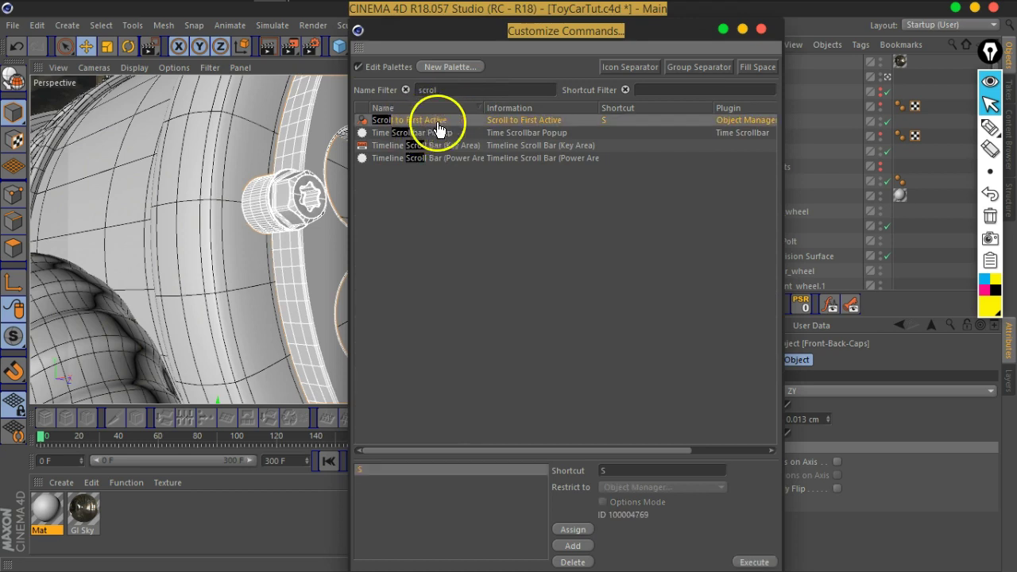
{"action": "mouse_move", "coordinate": [397, 125]}
{"action": "left_mouse_down"}
{"action": "mouse_move", "coordinate": [852, 315]}
{"action": "mouse_move", "coordinate": [861, 307]}
{"action": "left_mouse_up"}
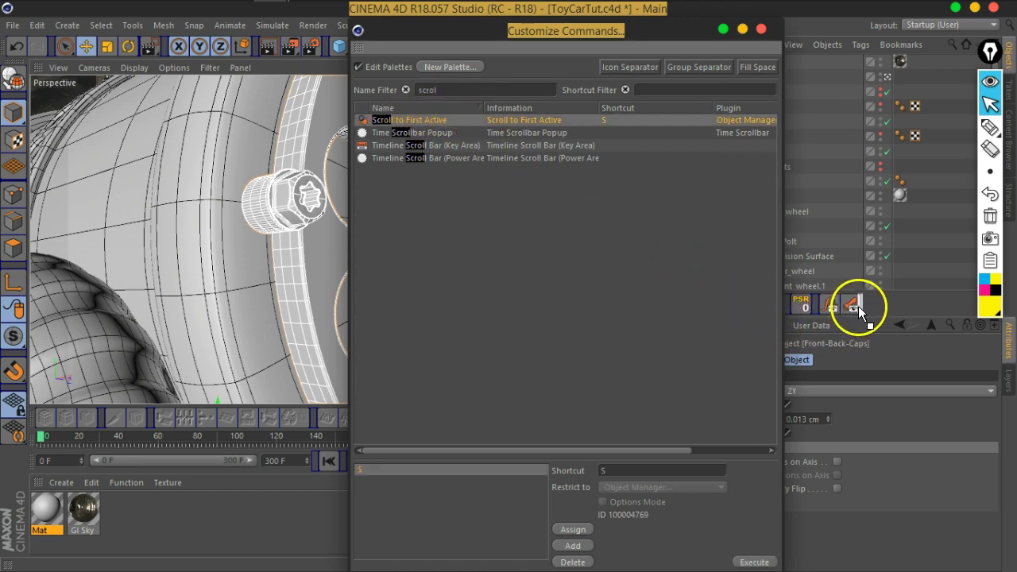
{"action": "left_click", "coordinate": [761, 30]}
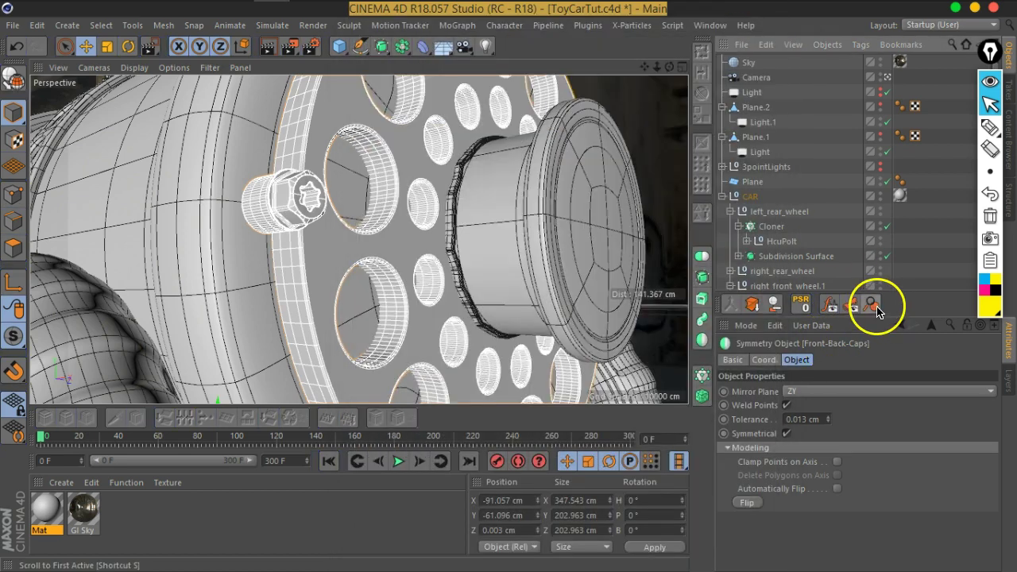
Step: Expand Front-Back-Caps and FrontCap, then hide and reshow FrontGrill to identify it
{"action": "left_click", "coordinate": [871, 305]}
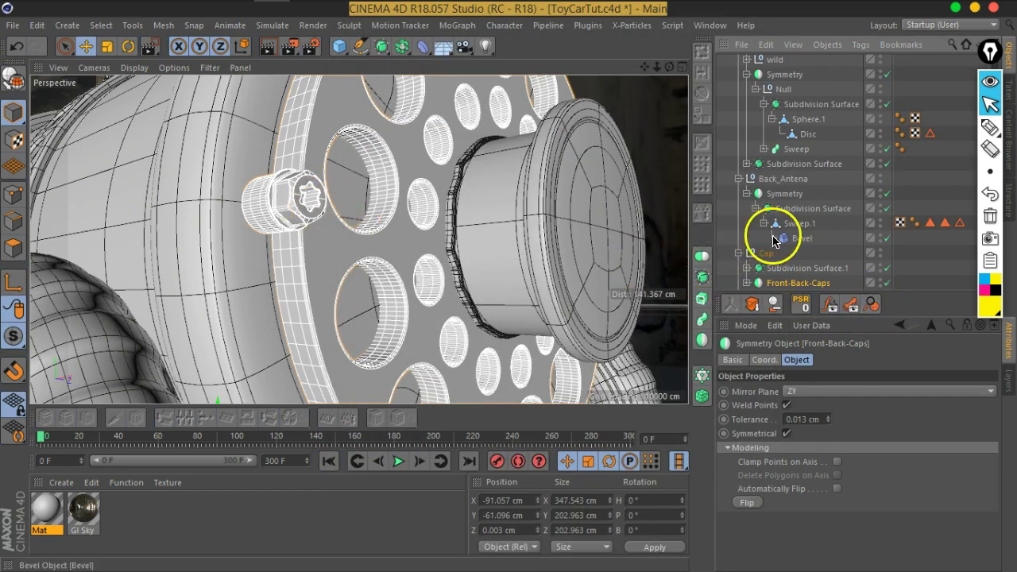
{"action": "scroll", "coordinate": [782, 227], "scroll_direction": "down", "scroll_amount": 3}
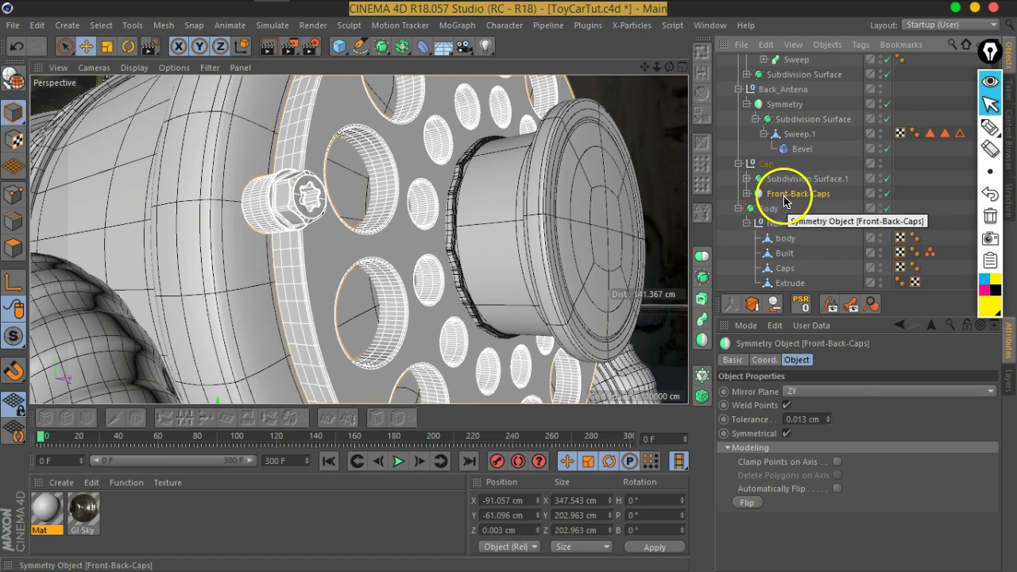
{"action": "left_click", "coordinate": [753, 214]}
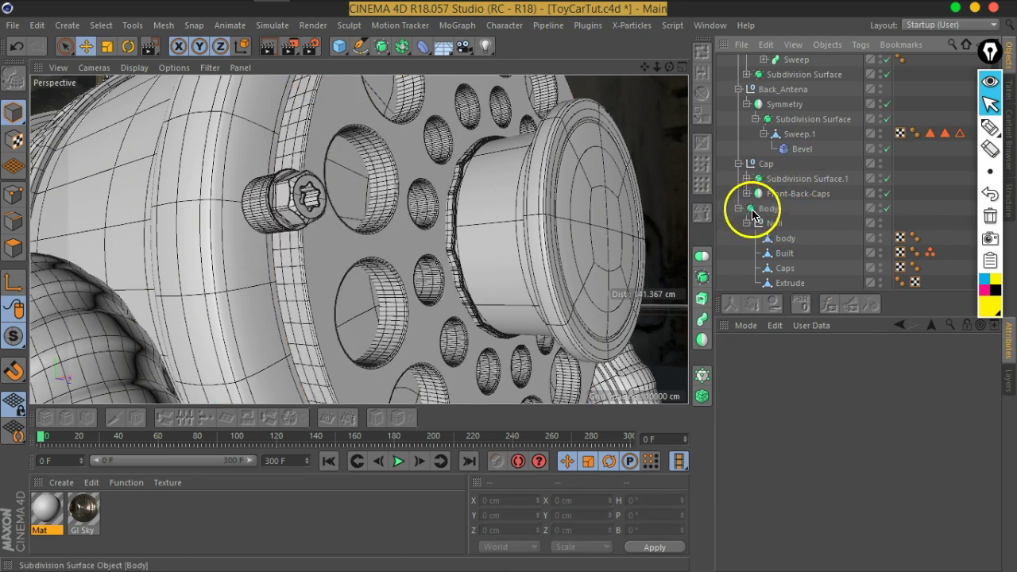
{"action": "left_click", "coordinate": [747, 193]}
{"action": "left_click", "coordinate": [783, 210]}
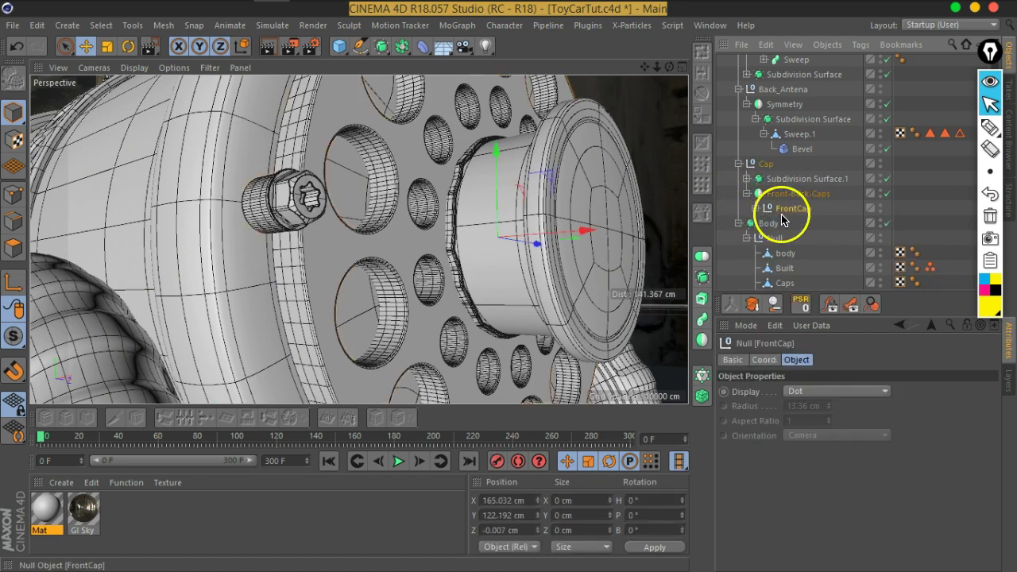
{"action": "left_click", "coordinate": [756, 208]}
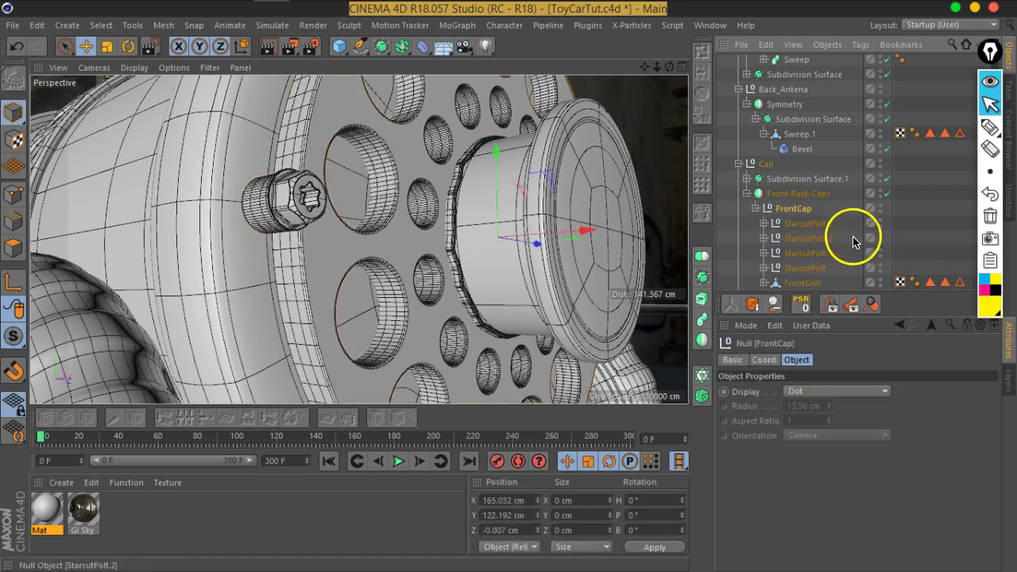
{"action": "scroll", "coordinate": [855, 242], "scroll_direction": "down", "scroll_amount": 3}
{"action": "left_click", "coordinate": [815, 194]}
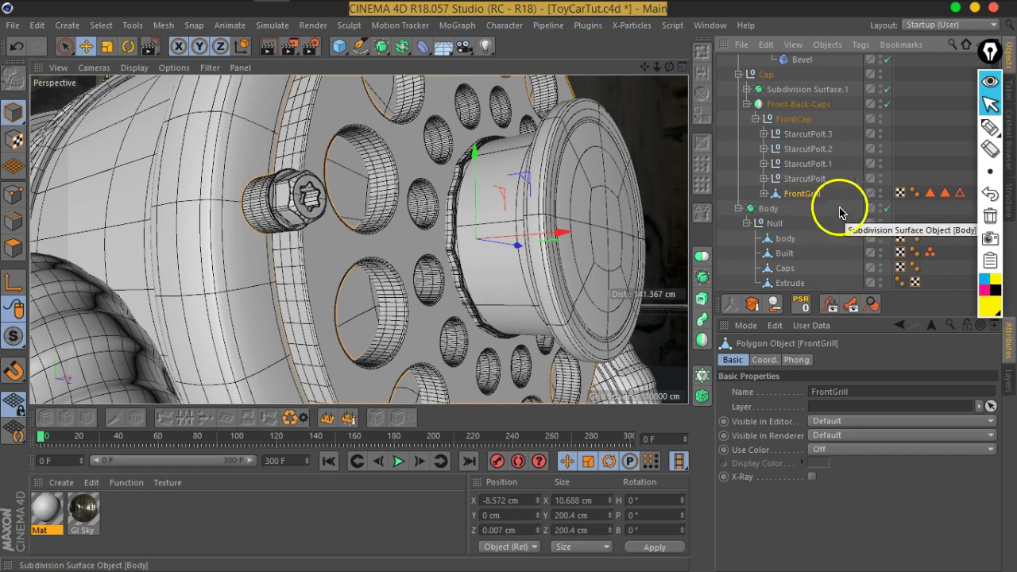
{"action": "left_click", "coordinate": [880, 190]}
{"action": "left_click", "coordinate": [880, 190]}
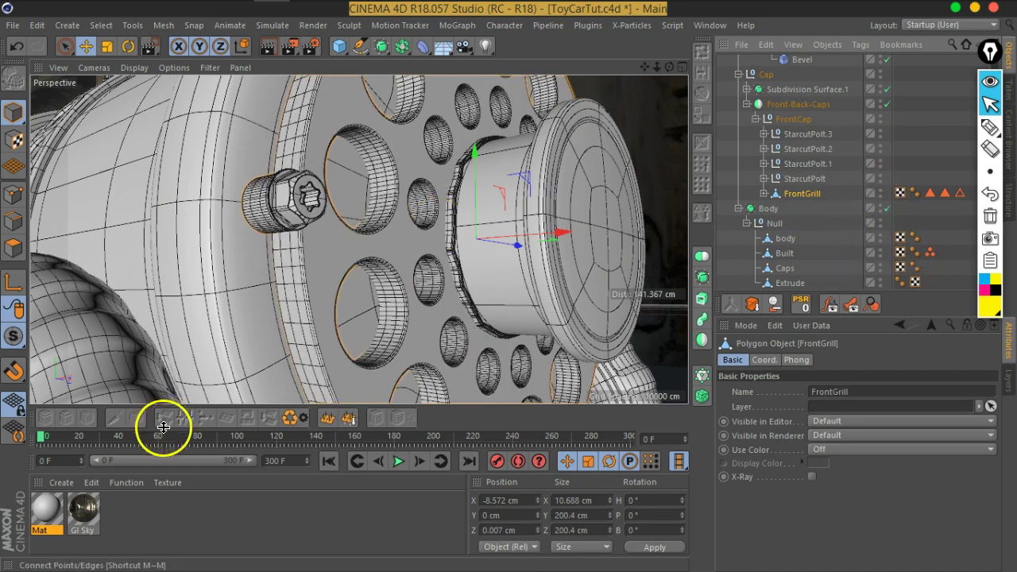
Step: Delete the old Mat material from the Material Manager
{"action": "left_click", "coordinate": [46, 521]}
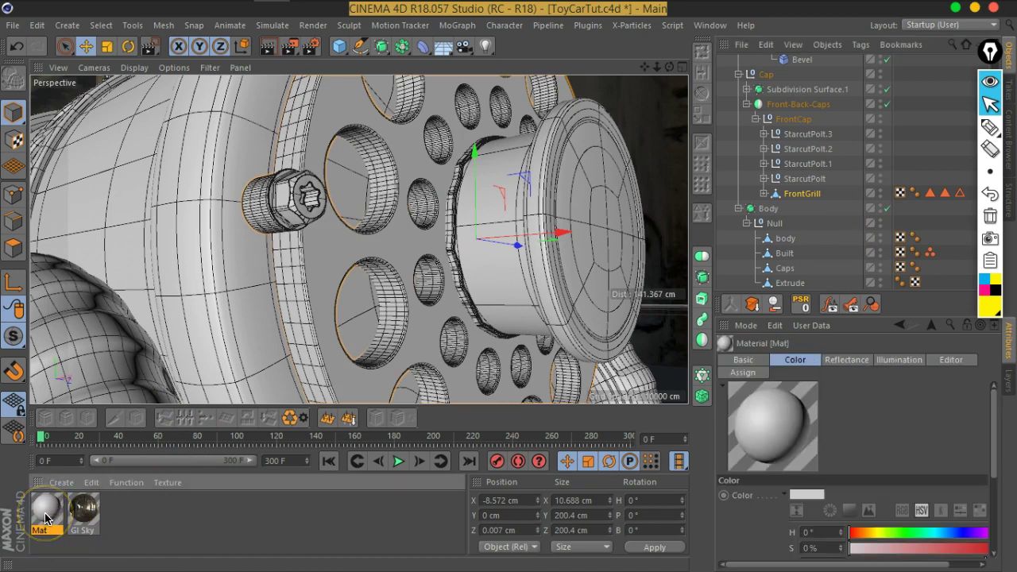
{"action": "key", "text": "Delete"}
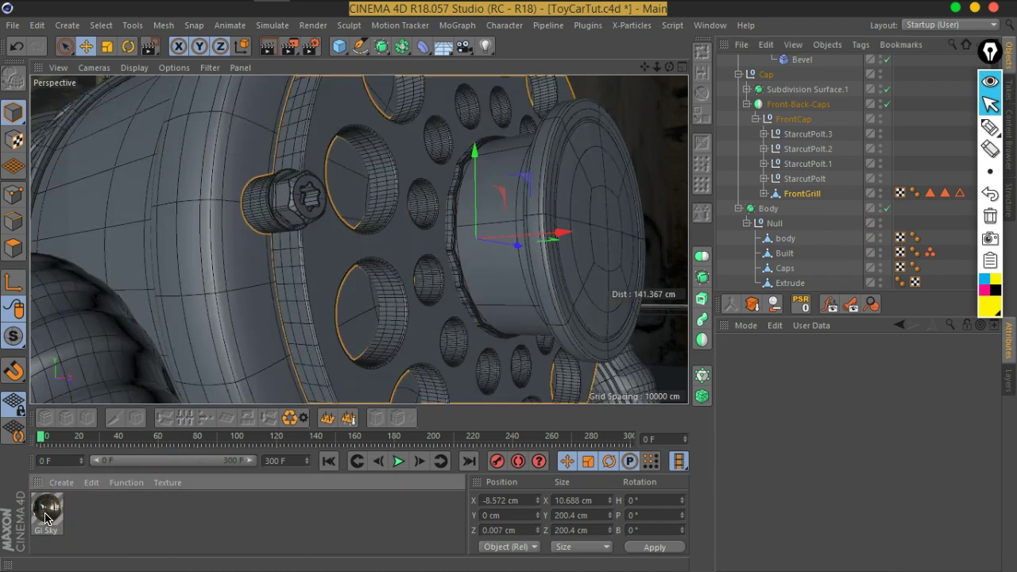
{"action": "left_click", "coordinate": [100, 522]}
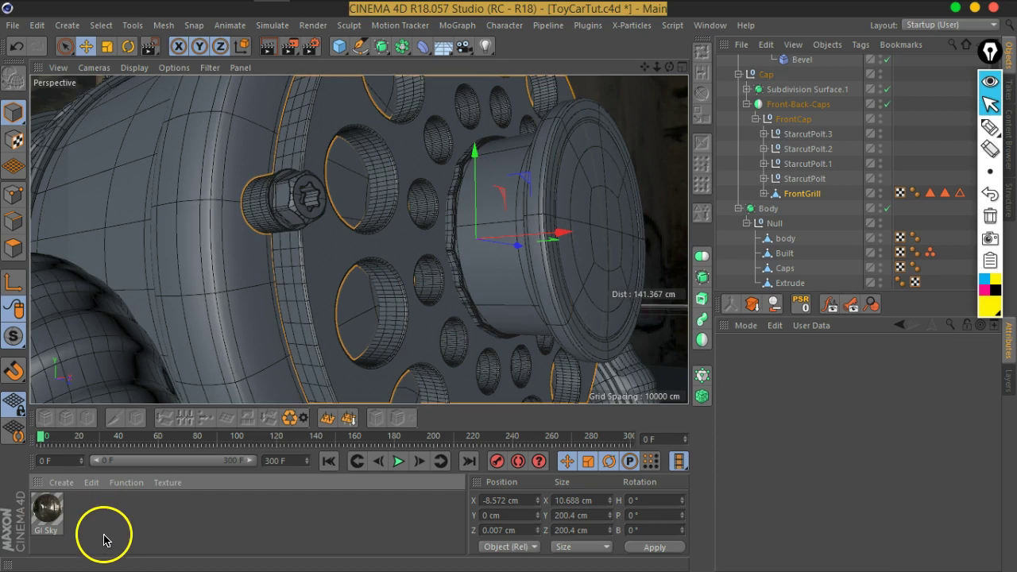
Step: Create a new default material and name it Grill Base
{"action": "double_click", "coordinate": [75, 526]}
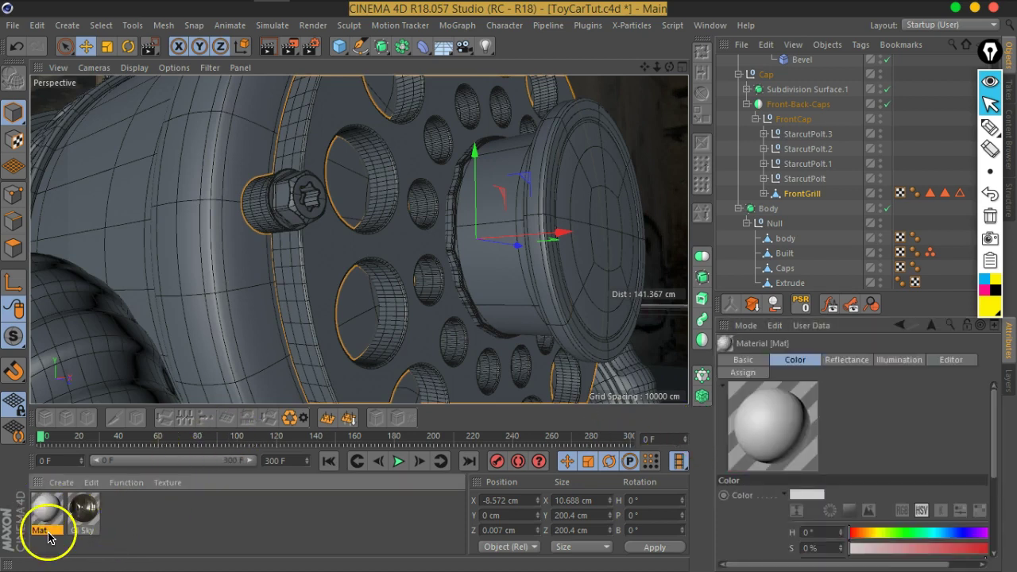
{"action": "double_click", "coordinate": [45, 530]}
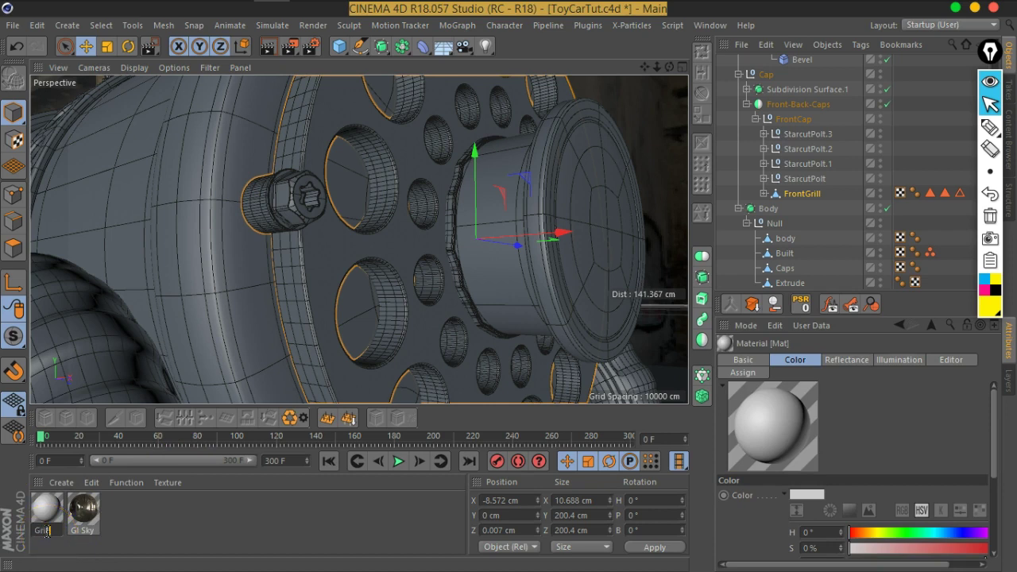
{"action": "type", "text": "Bas"}
{"action": "key", "text": "Return"}
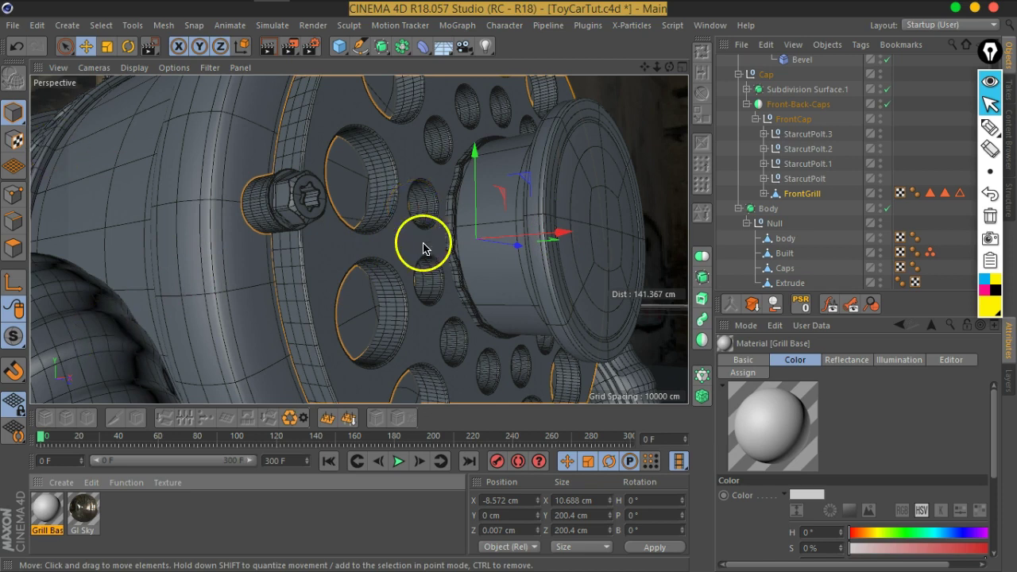
Step: In the Layer Manager, create three layers named Metals, Plastics and Leather
{"action": "left_click", "coordinate": [1008, 376]}
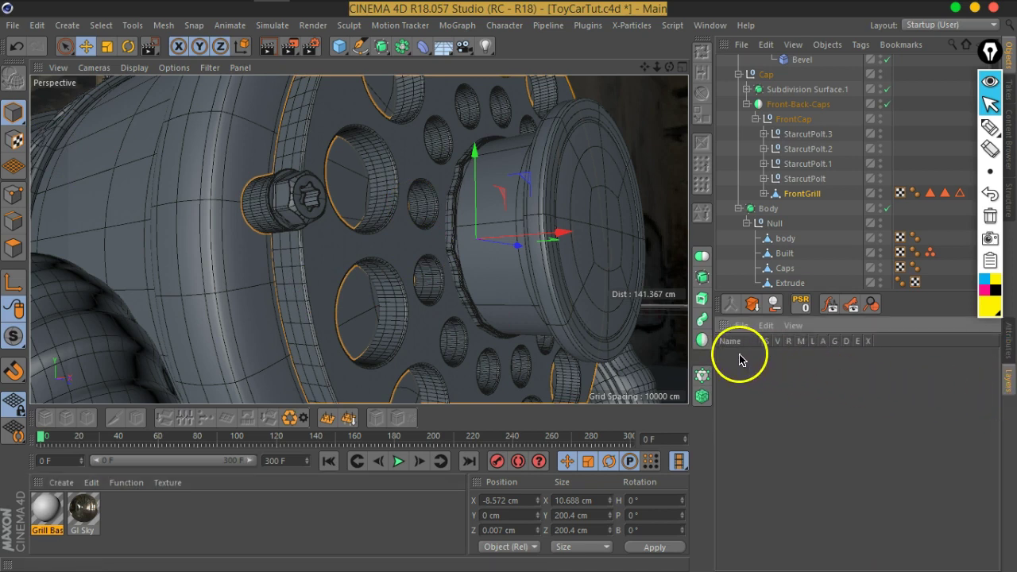
{"action": "double_click", "coordinate": [789, 389]}
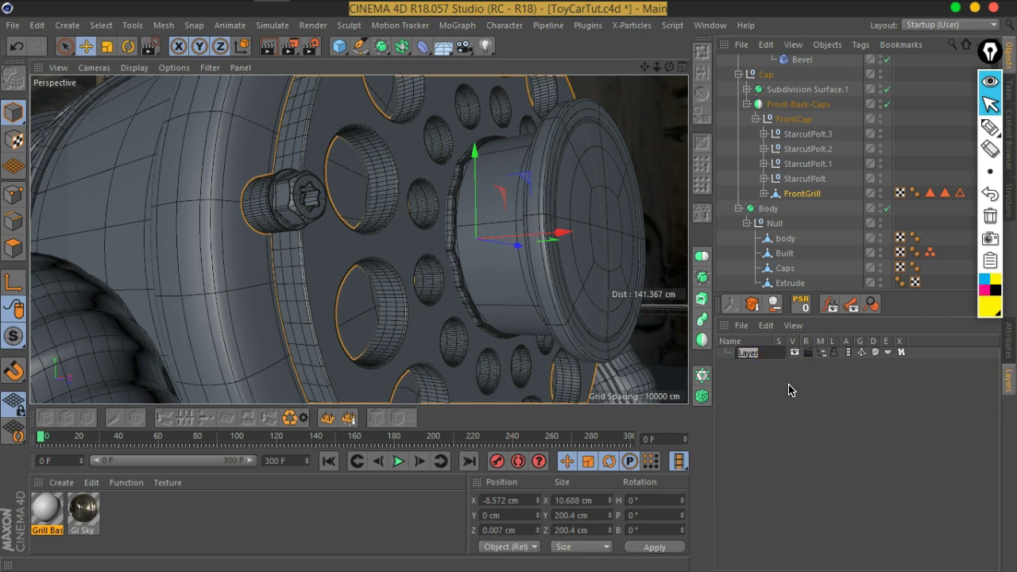
{"action": "type", "text": "Metals"}
{"action": "key", "text": "Return"}
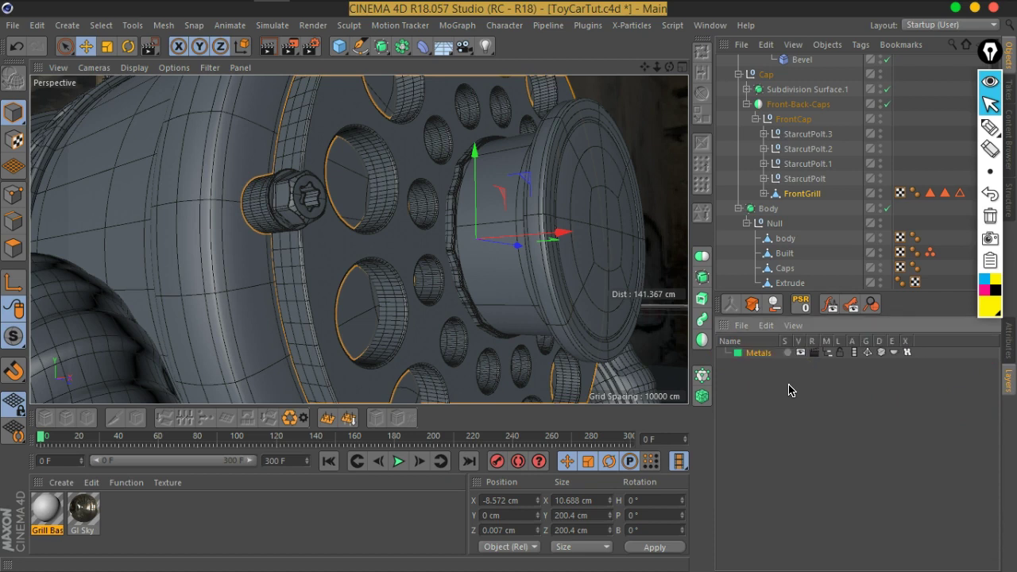
{"action": "double_click", "coordinate": [765, 386]}
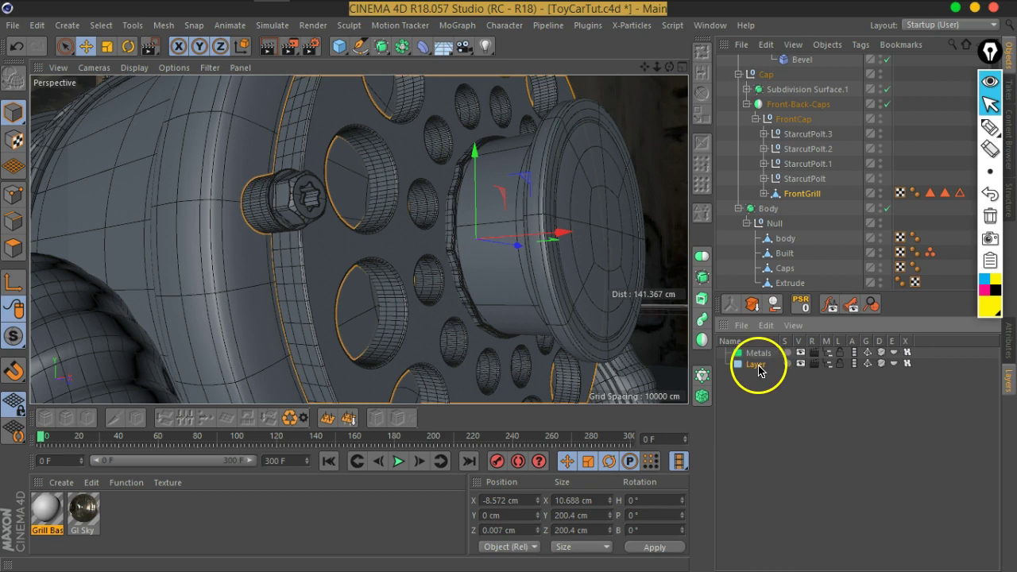
{"action": "double_click", "coordinate": [757, 367]}
{"action": "type", "text": "Plastic"}
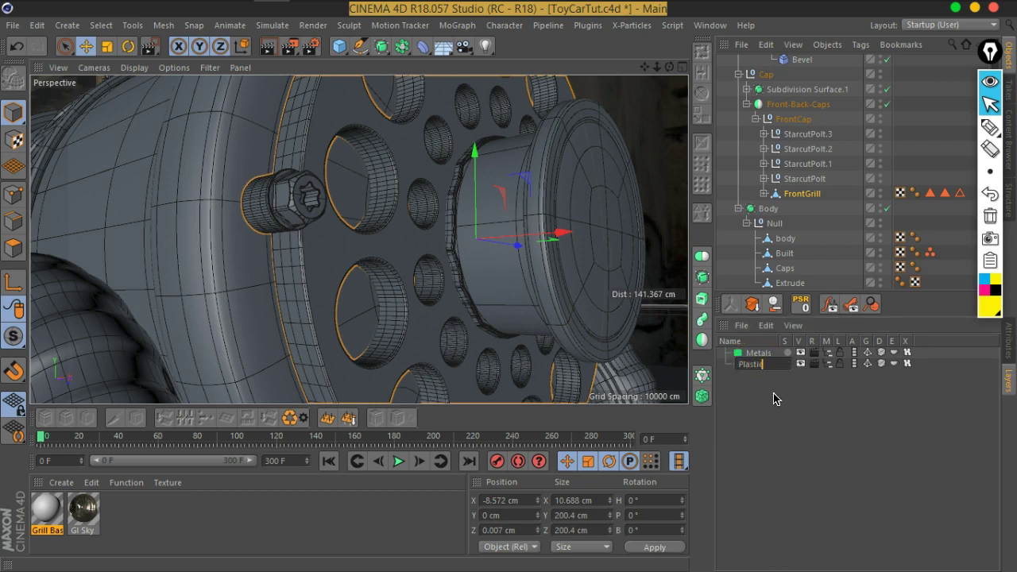
{"action": "type", "text": "s"}
{"action": "key", "text": "Return"}
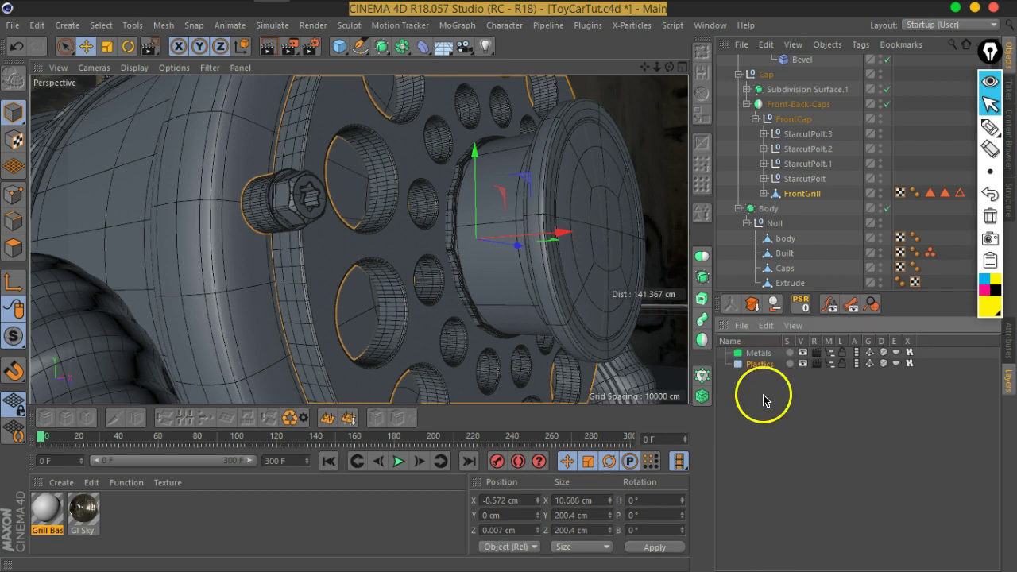
{"action": "double_click", "coordinate": [761, 386]}
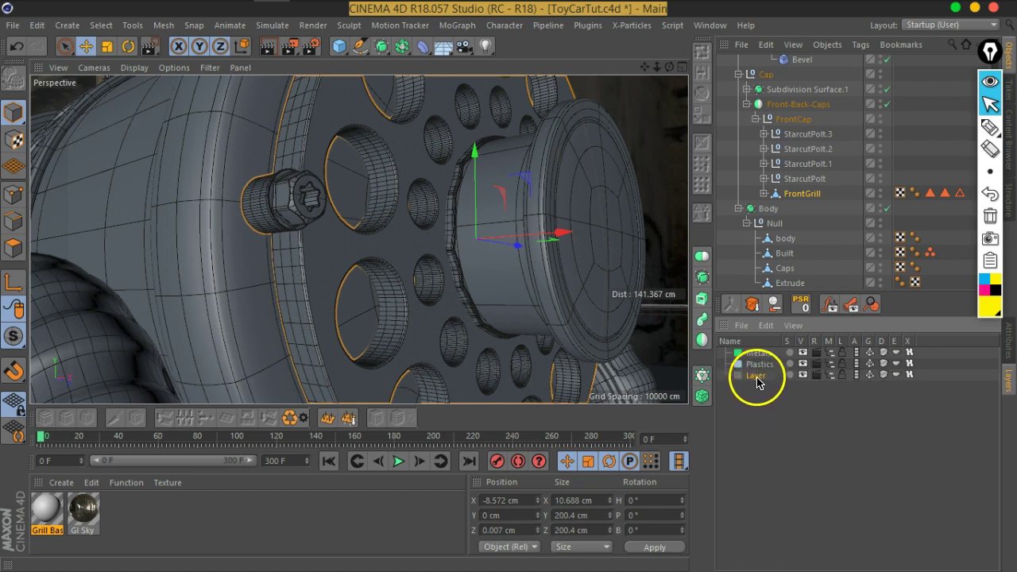
{"action": "double_click", "coordinate": [757, 378]}
{"action": "type", "text": "Leather"}
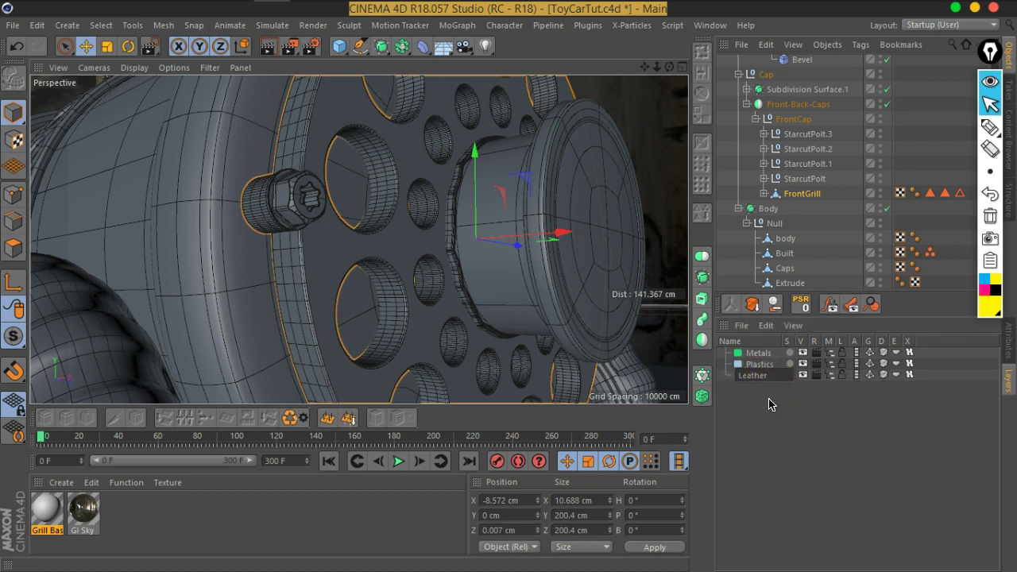
{"action": "key", "text": "Return"}
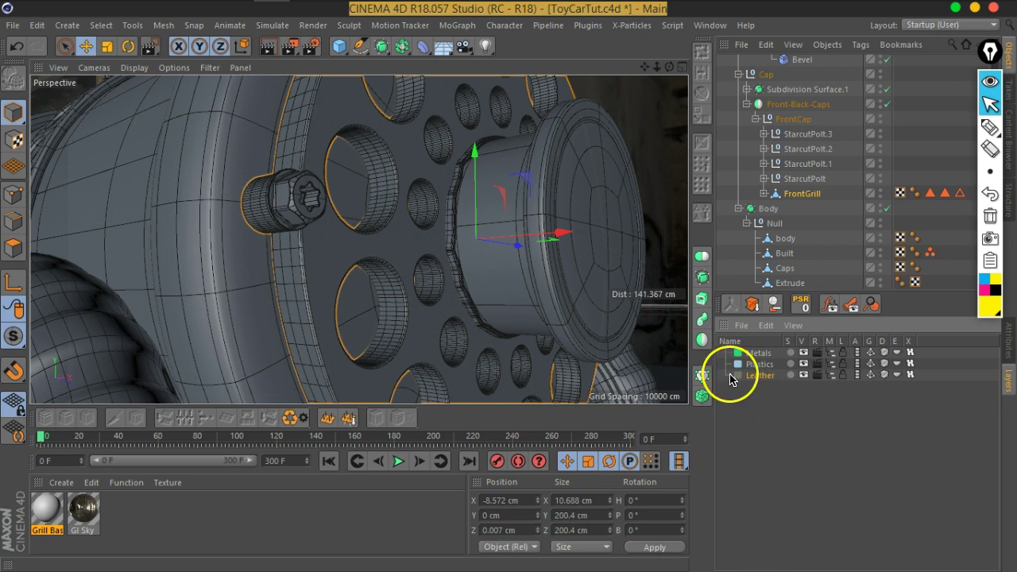
Step: Colour the Leather layer blue (H 221°, S 82%) and the Plastics layer bright orange
{"action": "double_click", "coordinate": [739, 378]}
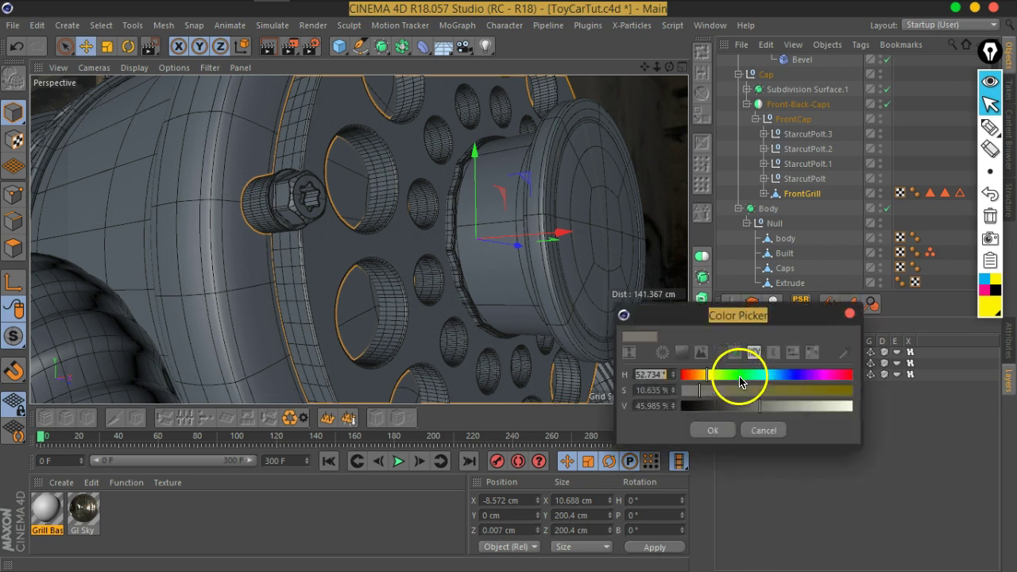
{"action": "left_click", "coordinate": [787, 375]}
{"action": "left_click", "coordinate": [821, 391]}
{"action": "left_click", "coordinate": [841, 406]}
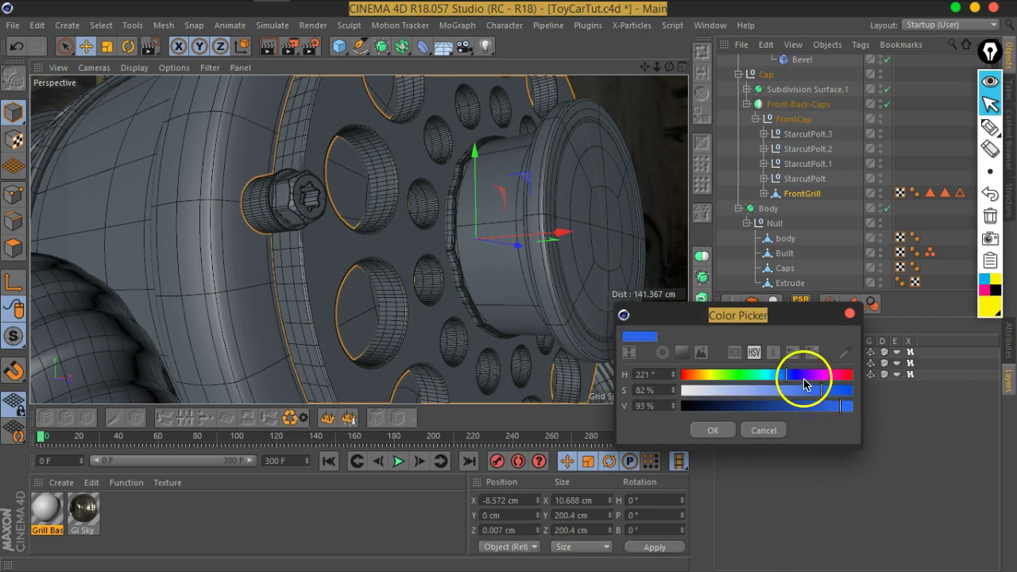
{"action": "left_click", "coordinate": [712, 429]}
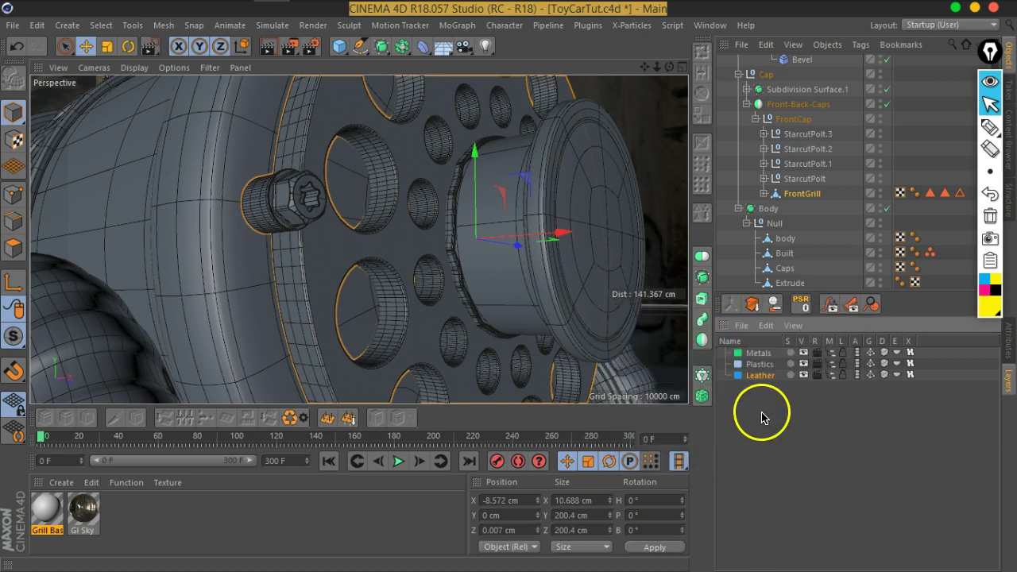
{"action": "double_click", "coordinate": [738, 364]}
{"action": "left_click", "coordinate": [689, 365]}
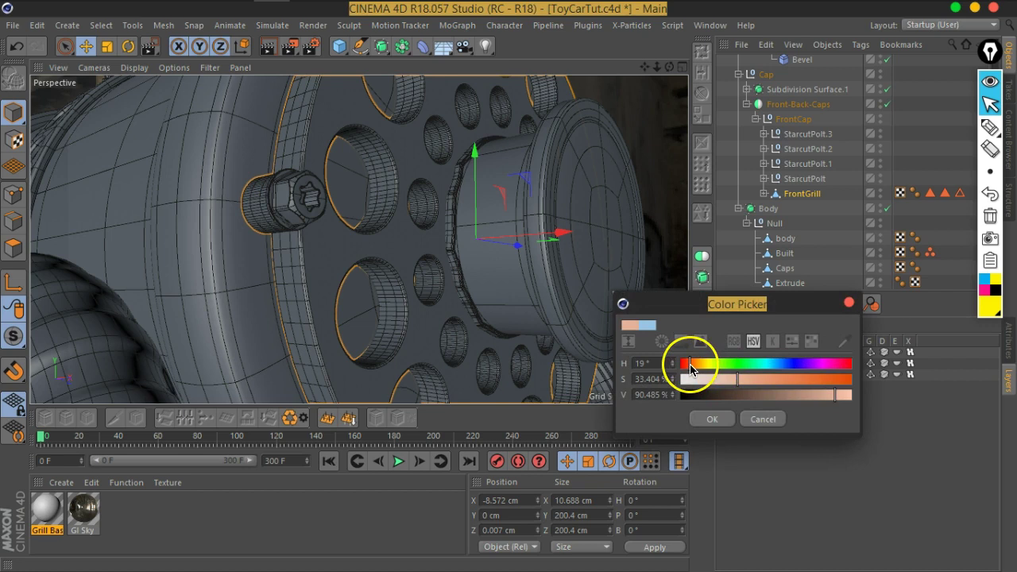
{"action": "left_click", "coordinate": [834, 379]}
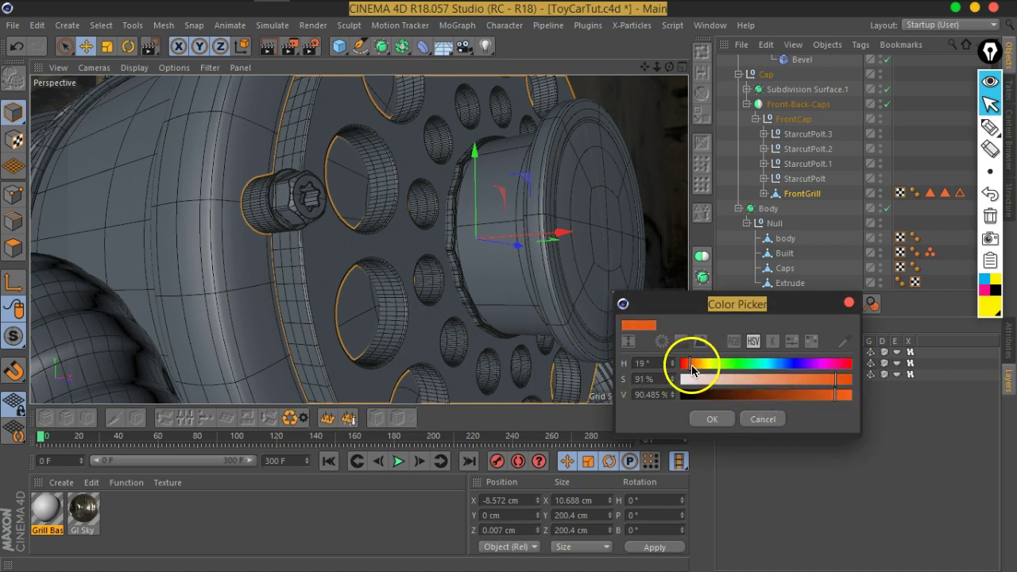
{"action": "left_click", "coordinate": [844, 395]}
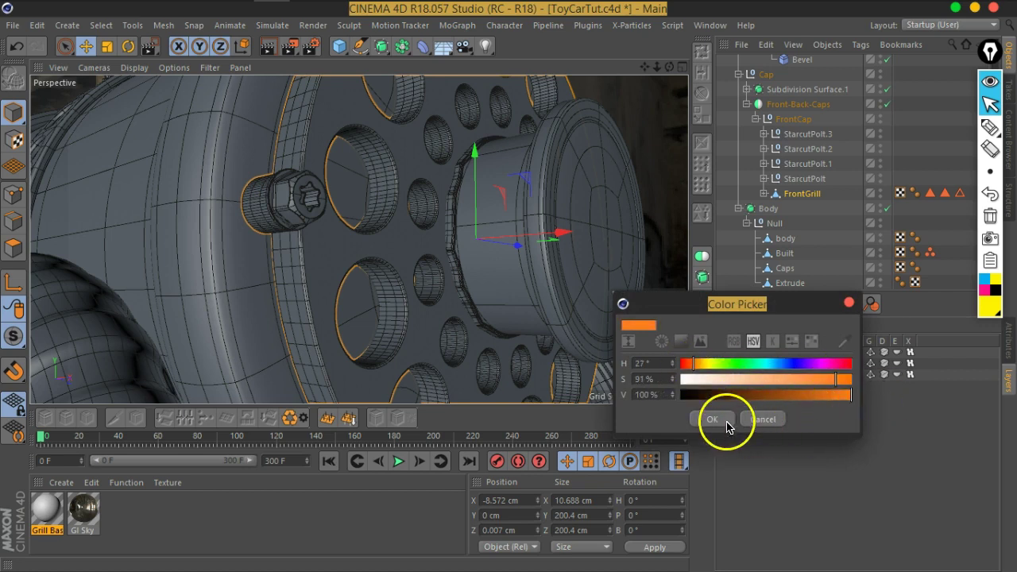
{"action": "left_click", "coordinate": [712, 419]}
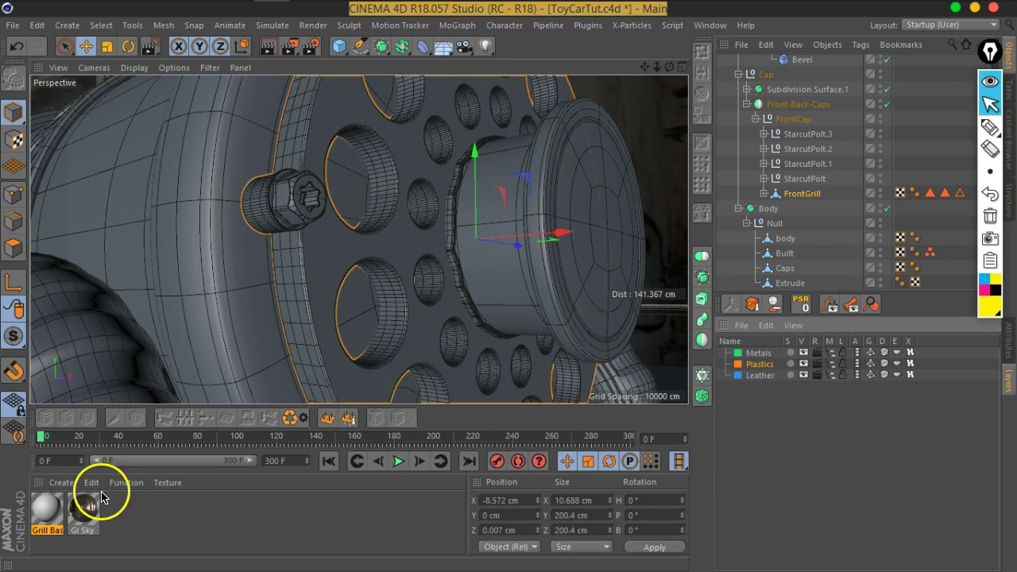
Step: Drop Grill Base onto the Metals layer and filter the Material Manager by layer
{"action": "mouse_move", "coordinate": [46, 509]}
{"action": "left_mouse_down"}
{"action": "mouse_move", "coordinate": [715, 450]}
{"action": "mouse_move", "coordinate": [771, 341]}
{"action": "mouse_move", "coordinate": [761, 353]}
{"action": "left_mouse_up"}
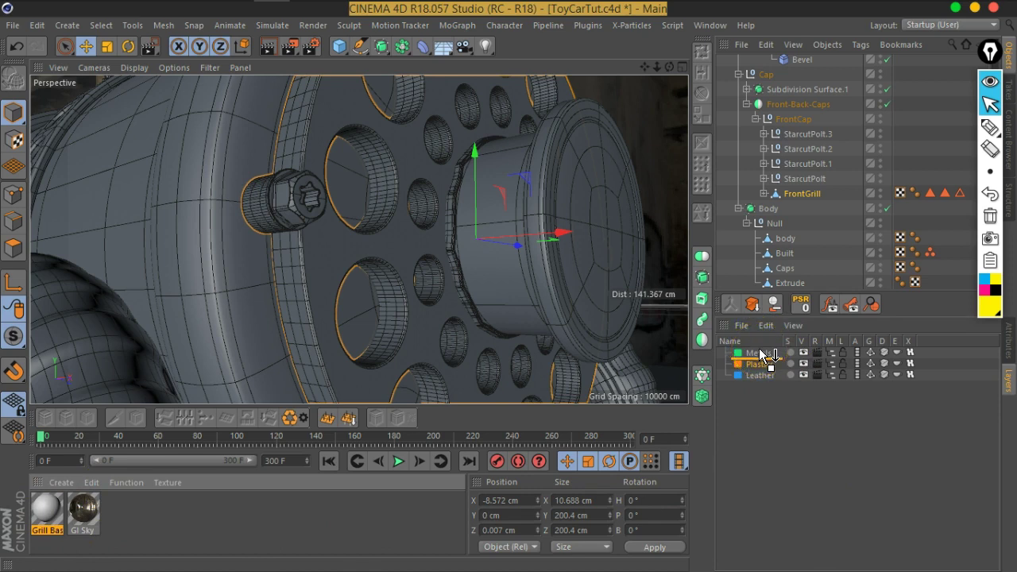
{"action": "left_click_drag", "start_coordinate": [763, 354], "coordinate": [763, 353]}
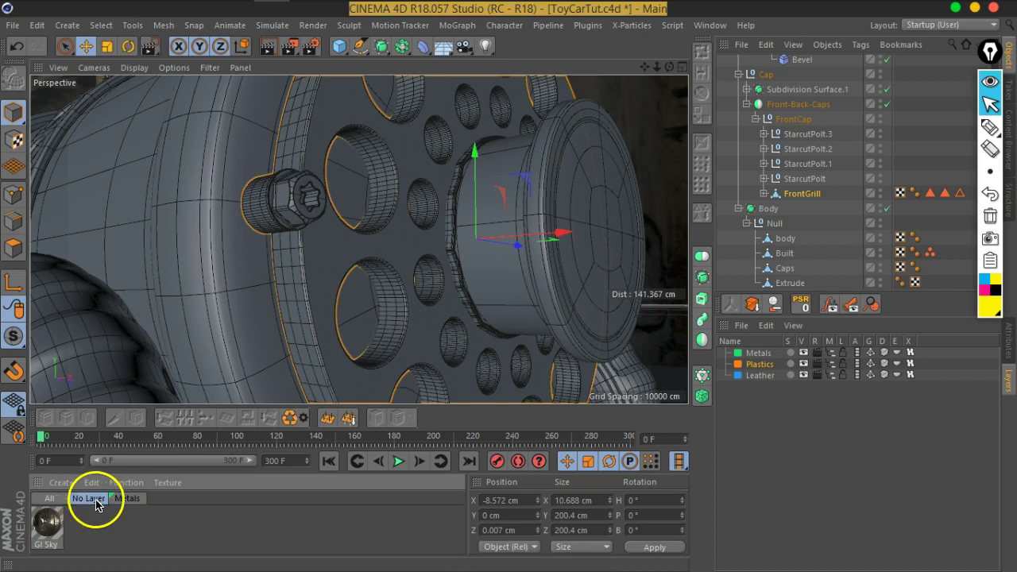
{"action": "left_click", "coordinate": [131, 499]}
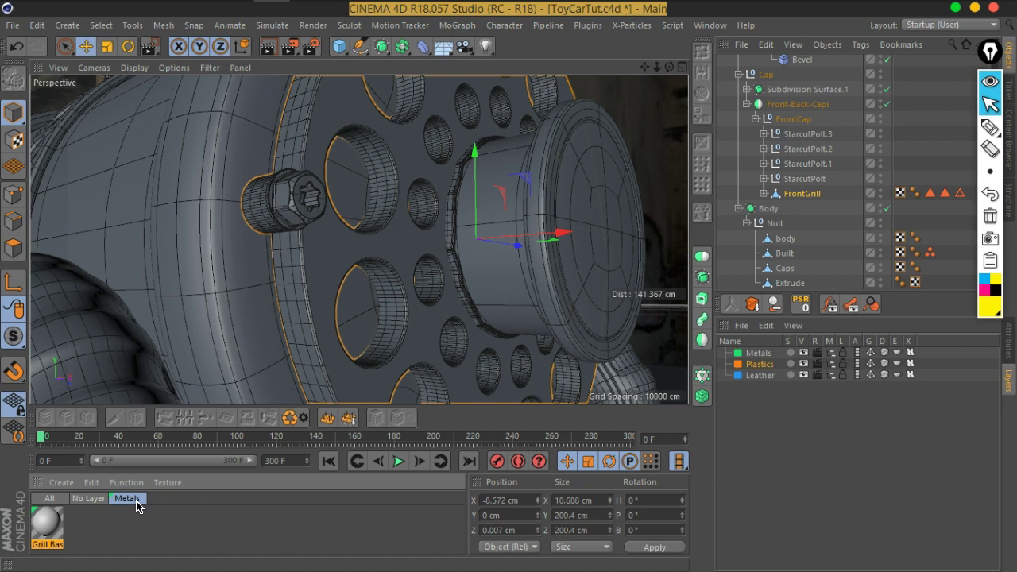
{"action": "left_click", "coordinate": [203, 518]}
{"action": "left_click", "coordinate": [309, 518]}
{"action": "left_click", "coordinate": [1005, 340]}
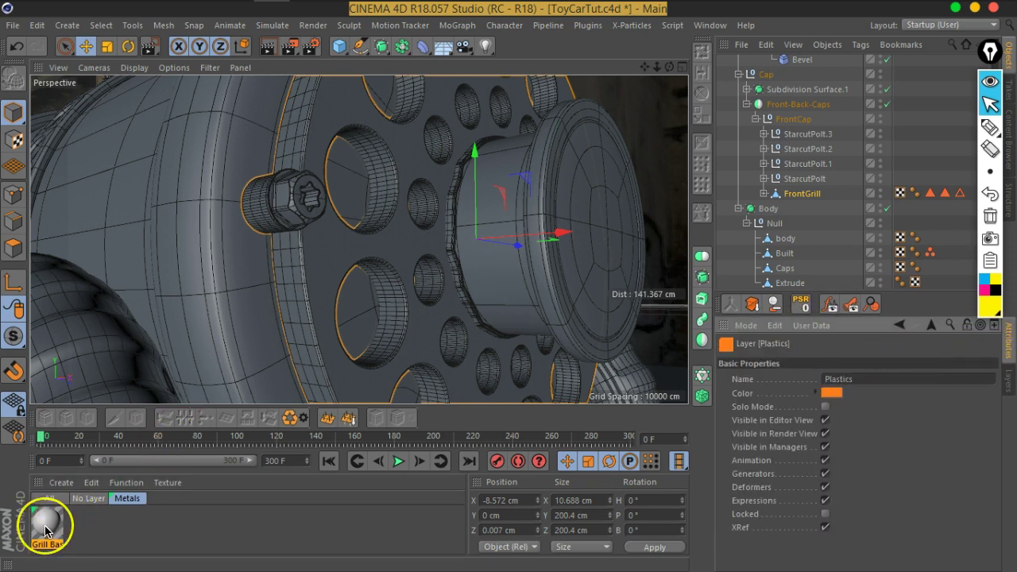
Step: Drop Grill Base onto FrontGrill and confirm its texture tag projection stays UVW Mapping
{"action": "left_click_drag", "start_coordinate": [46, 532], "coordinate": [798, 200]}
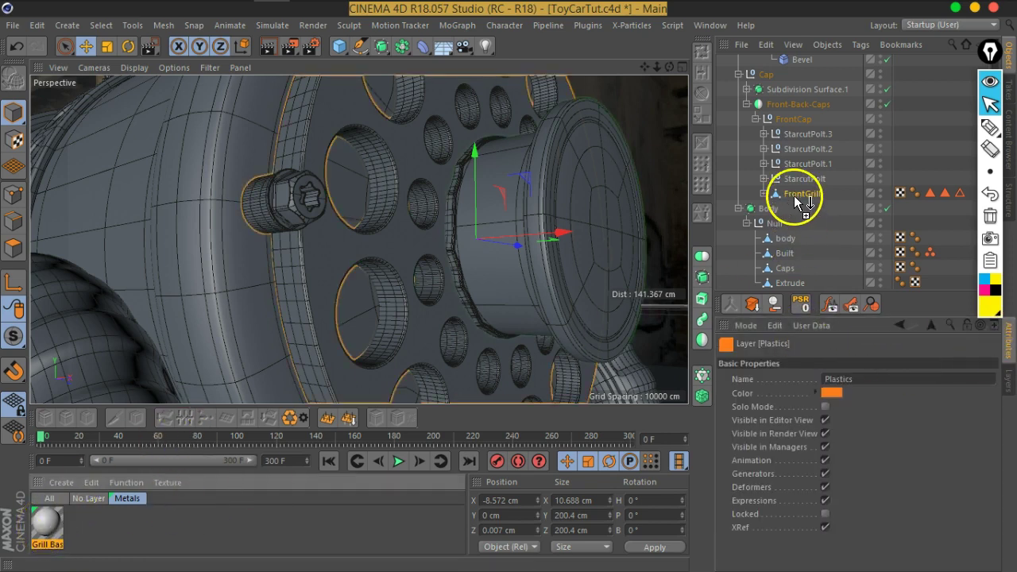
{"action": "left_click_drag", "start_coordinate": [794, 196], "coordinate": [794, 196]}
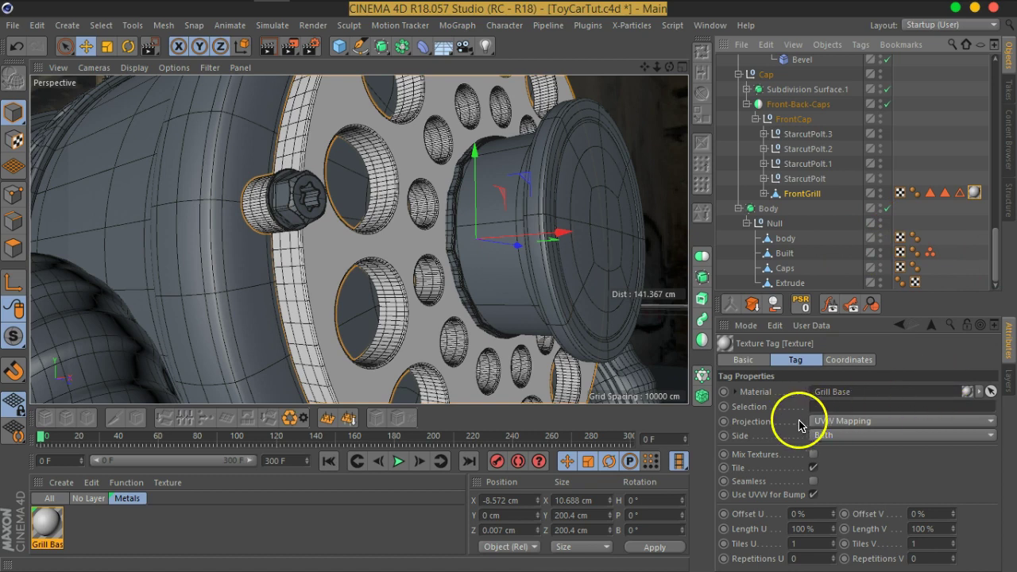
{"action": "left_click", "coordinate": [767, 421]}
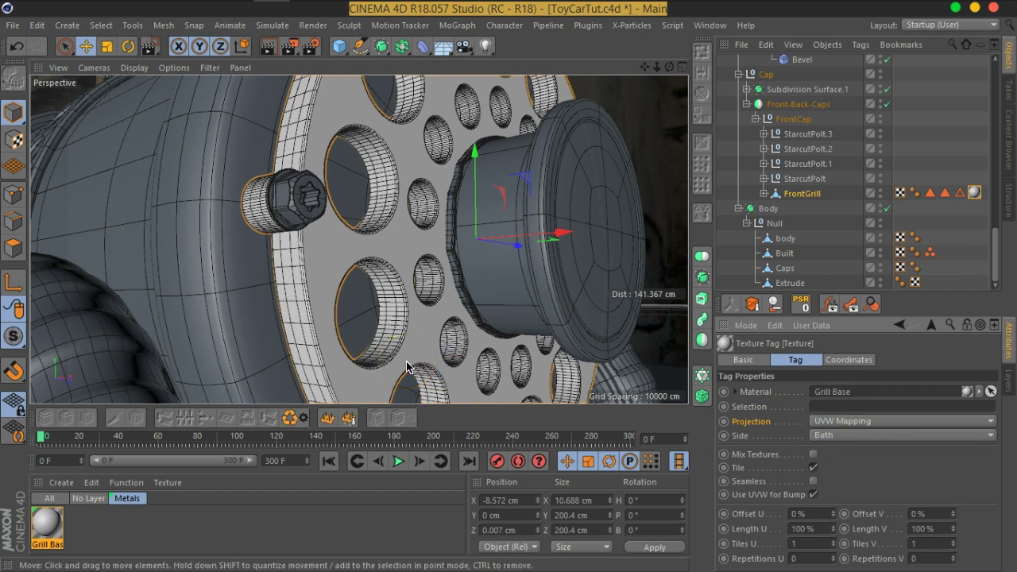
{"action": "left_click", "coordinate": [823, 427]}
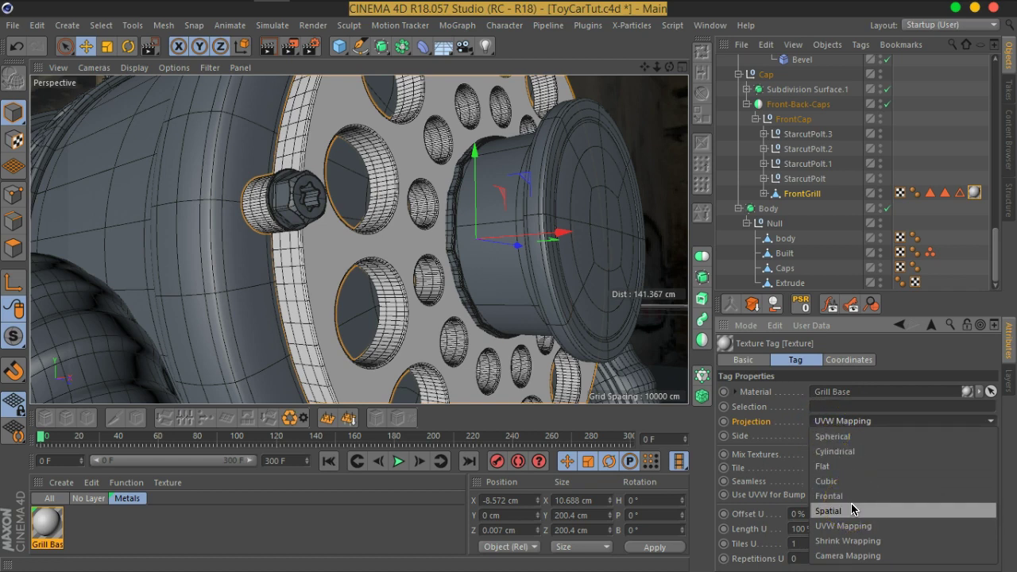
{"action": "left_click_drag", "start_coordinate": [852, 509], "coordinate": [830, 482]}
{"action": "left_click", "coordinate": [862, 421]}
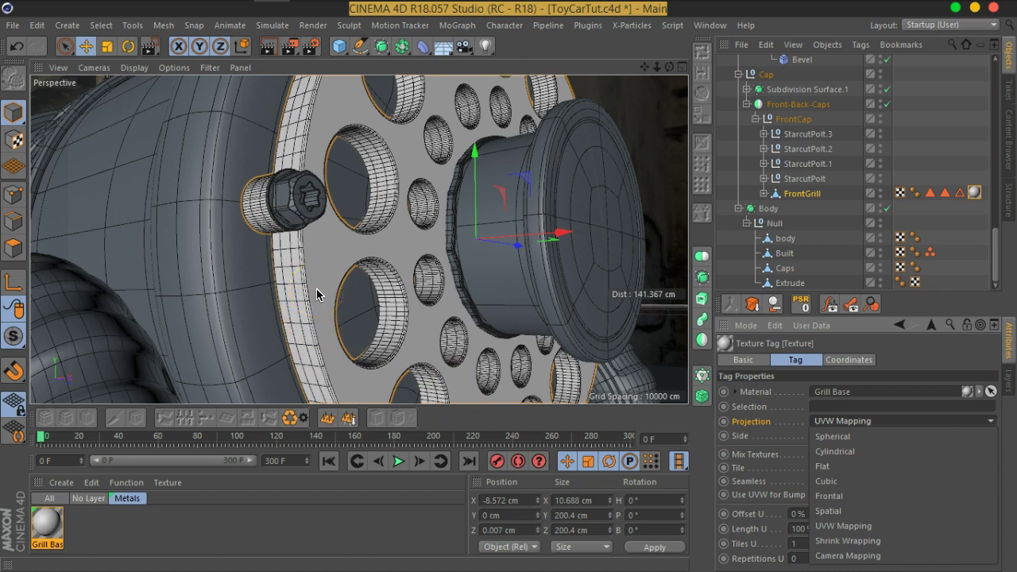
{"action": "left_click", "coordinate": [974, 193]}
{"action": "left_click", "coordinate": [764, 425]}
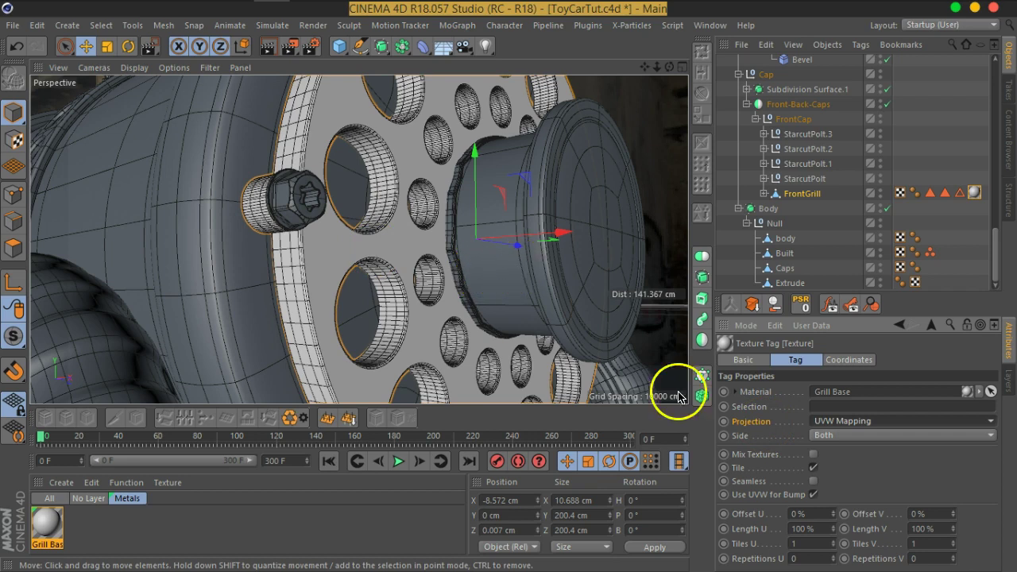
{"action": "left_click", "coordinate": [742, 469]}
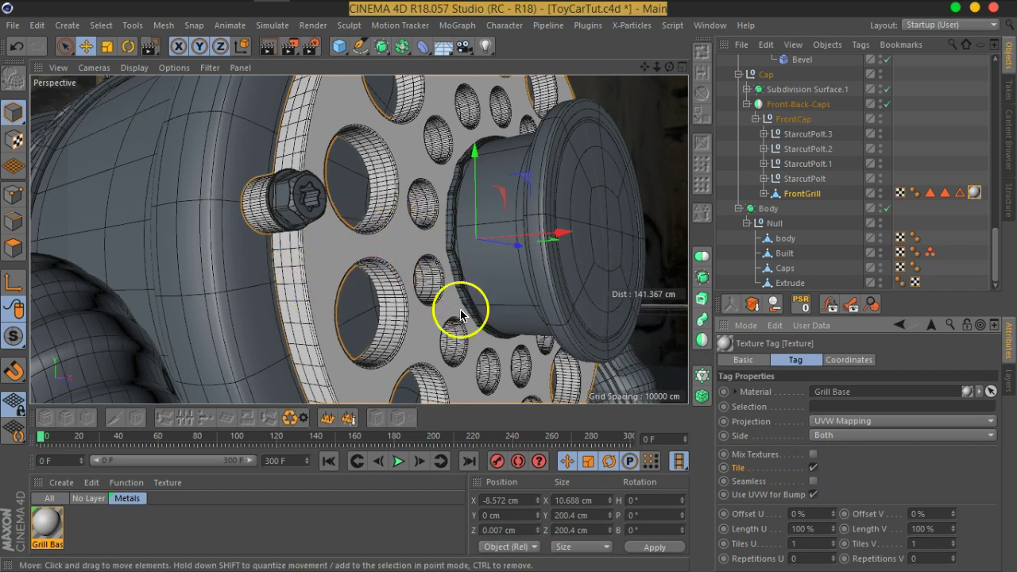
Step: Open Grill Base in the Material Editor, then narrow and move it to reveal the wheel
{"action": "double_click", "coordinate": [45, 533]}
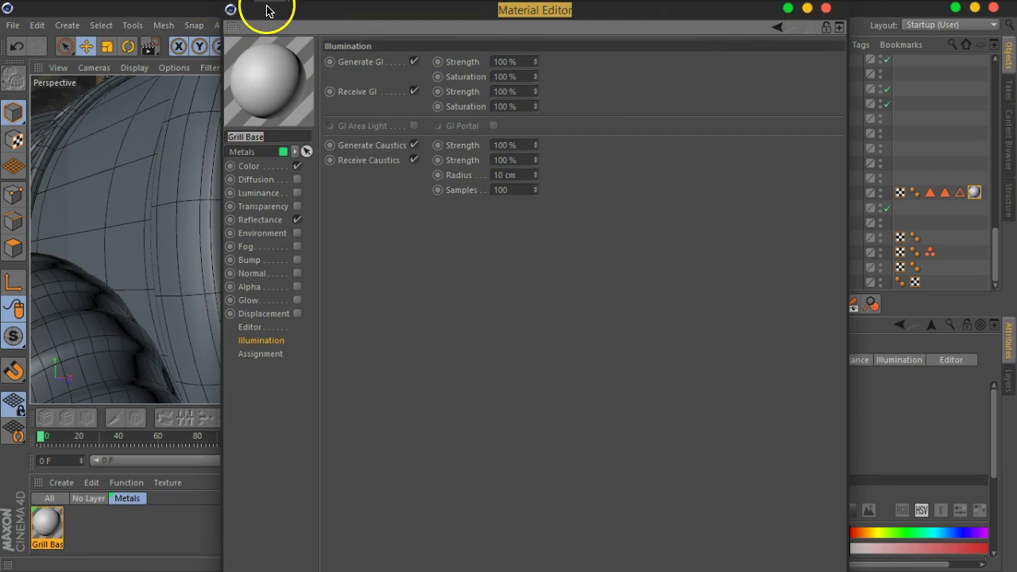
{"action": "left_click_drag", "start_coordinate": [223, 104], "coordinate": [323, 104]}
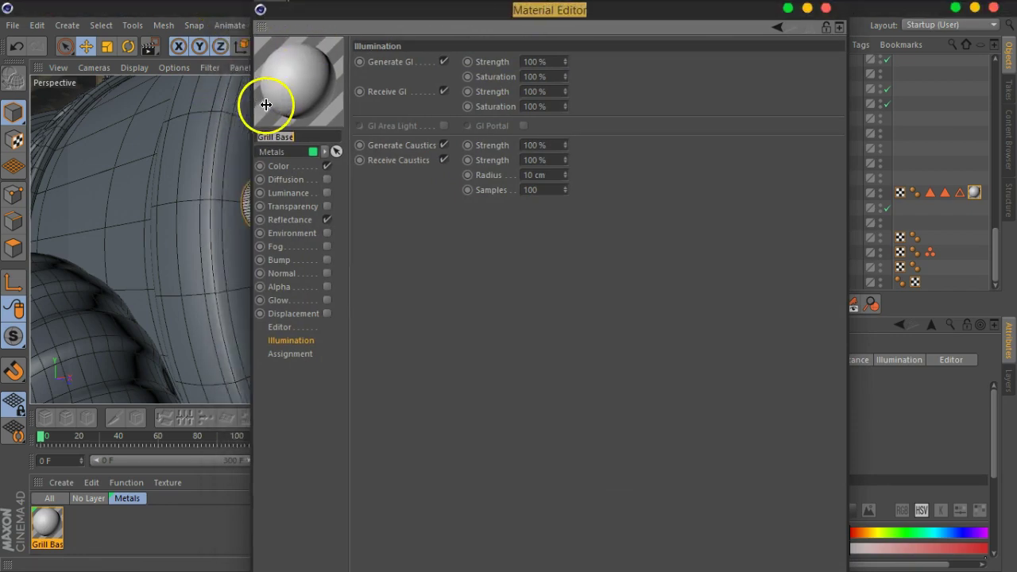
{"action": "mouse_move", "coordinate": [482, 8]}
{"action": "left_mouse_down"}
{"action": "mouse_move", "coordinate": [512, 77]}
{"action": "mouse_move", "coordinate": [519, 43]}
{"action": "left_mouse_up"}
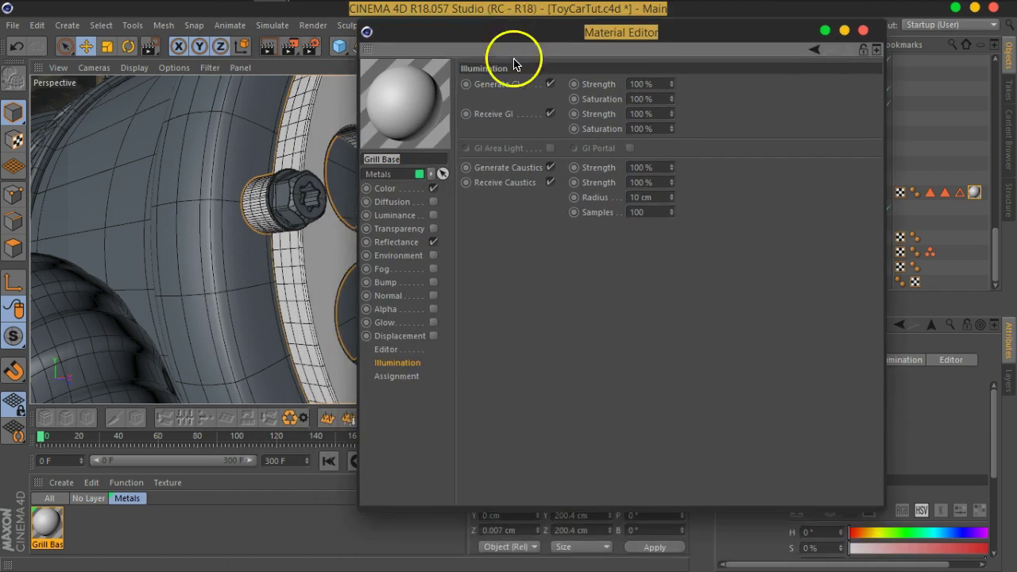
{"action": "left_click", "coordinate": [380, 188]}
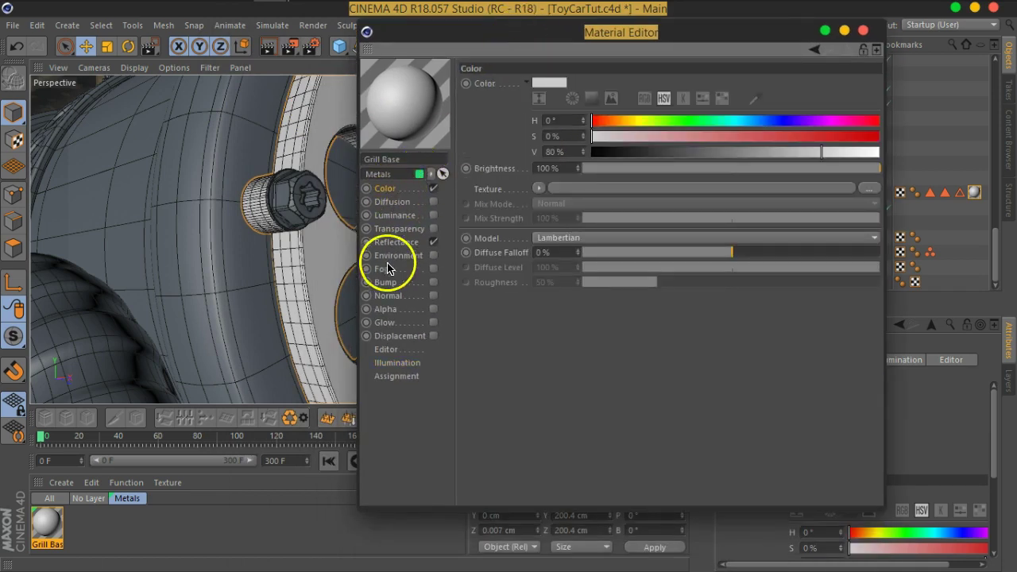
{"action": "left_click", "coordinate": [393, 204]}
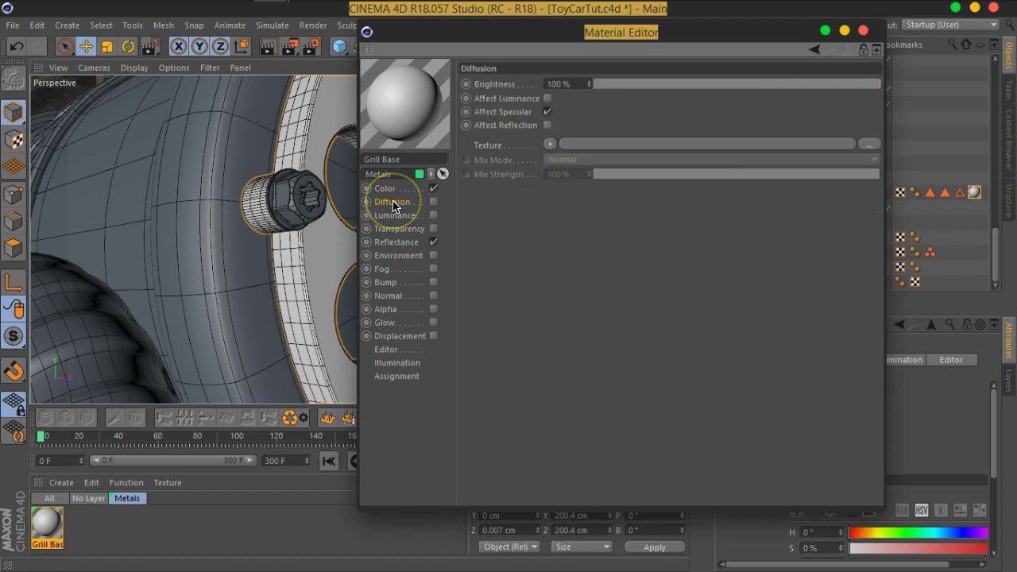
{"action": "left_click", "coordinate": [450, 211]}
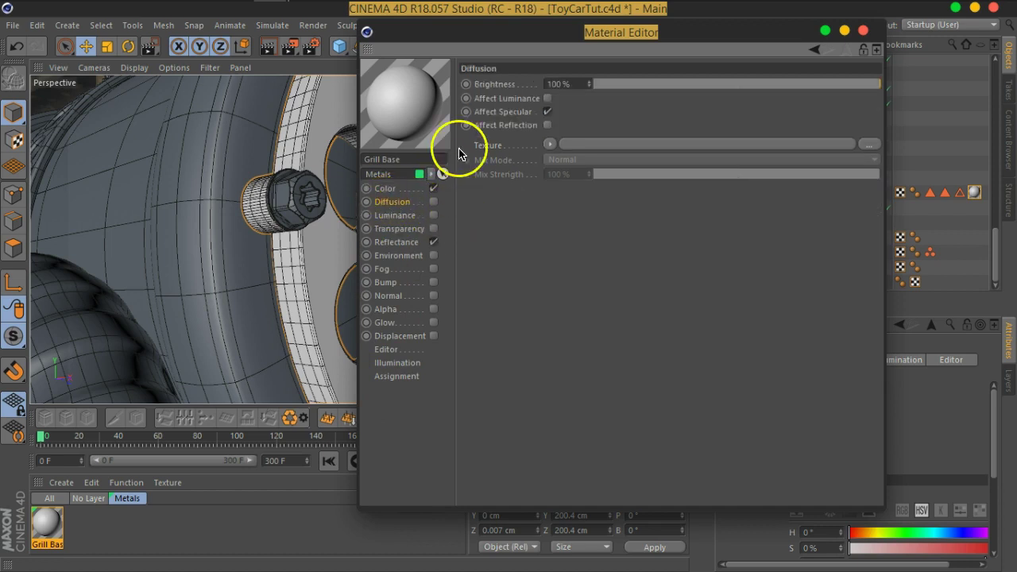
{"action": "left_click_drag", "start_coordinate": [435, 32], "coordinate": [500, 43]}
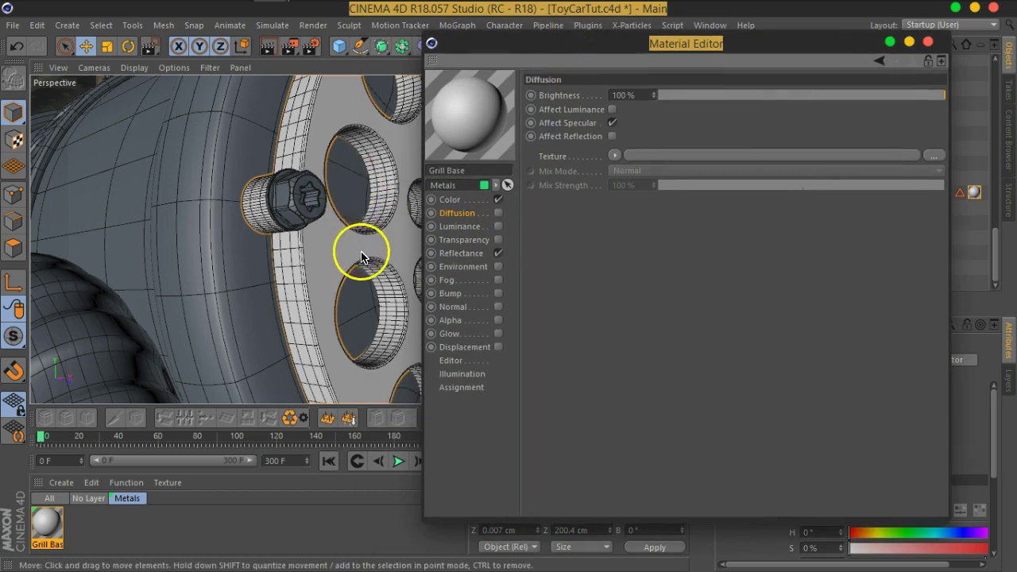
{"action": "middle_click_drag", "start_coordinate": [368, 242], "coordinate": [282, 246], "text": "alt"}
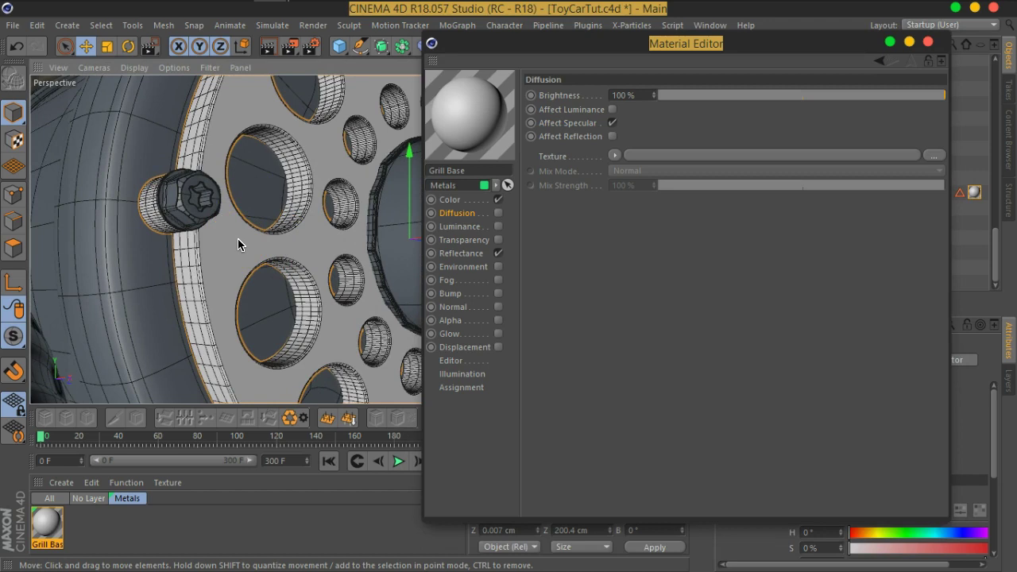
Step: Review the Luminance, Transparency and Reflectance channels, then return to Color and reposition the editor
{"action": "left_click", "coordinate": [459, 229]}
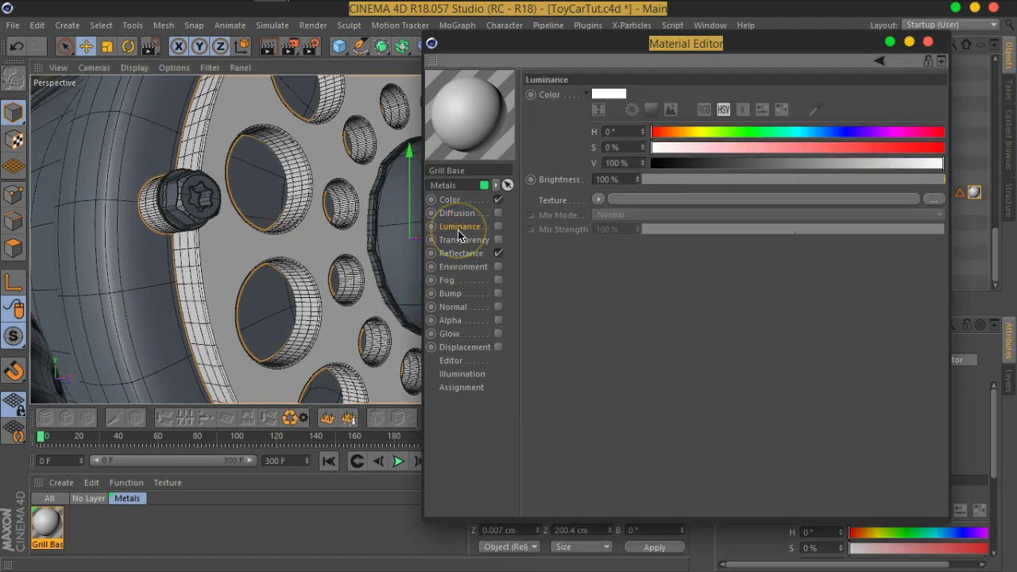
{"action": "left_click", "coordinate": [455, 240]}
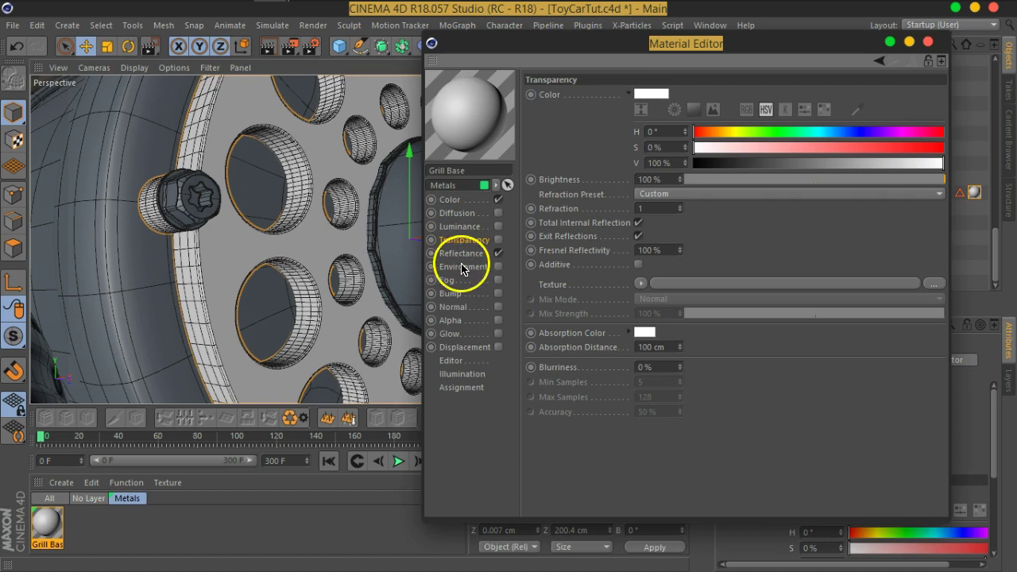
{"action": "left_click", "coordinate": [462, 256]}
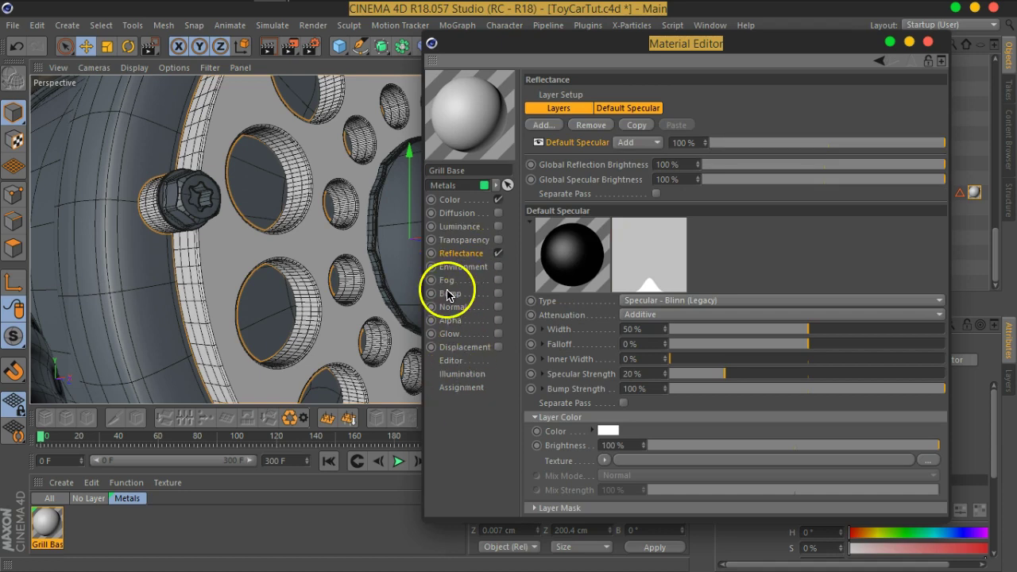
{"action": "left_click", "coordinate": [450, 199]}
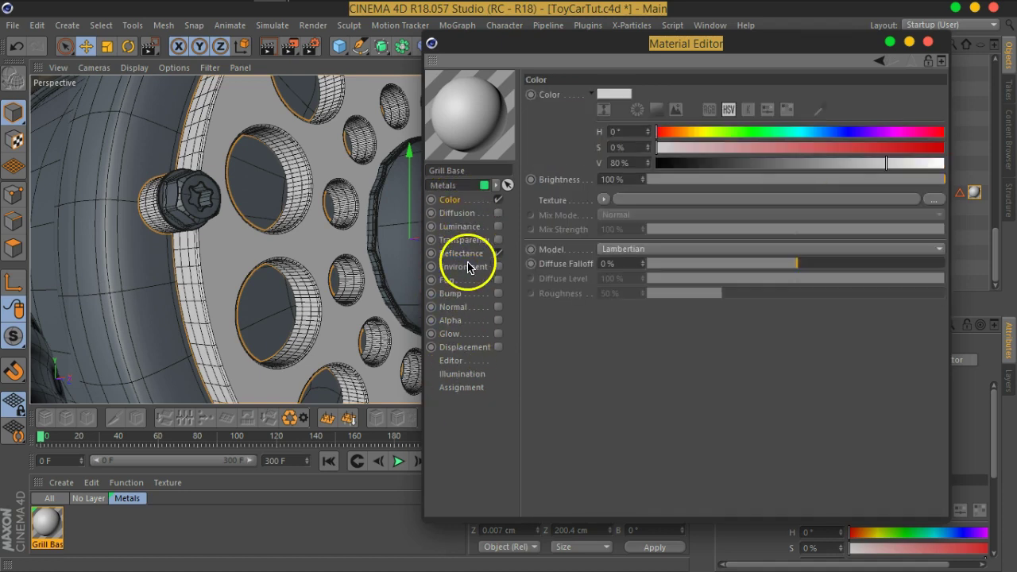
{"action": "mouse_move", "coordinate": [525, 50]}
{"action": "left_mouse_down"}
{"action": "mouse_move", "coordinate": [548, 59]}
{"action": "mouse_move", "coordinate": [595, 50]}
{"action": "left_mouse_up"}
{"action": "mouse_move", "coordinate": [340, 193]}
{"action": "left_mouse_down", "text": "alt"}
{"action": "mouse_move", "coordinate": [298, 214]}
{"action": "mouse_move", "coordinate": [322, 242]}
{"action": "left_mouse_up", "text": "alt"}
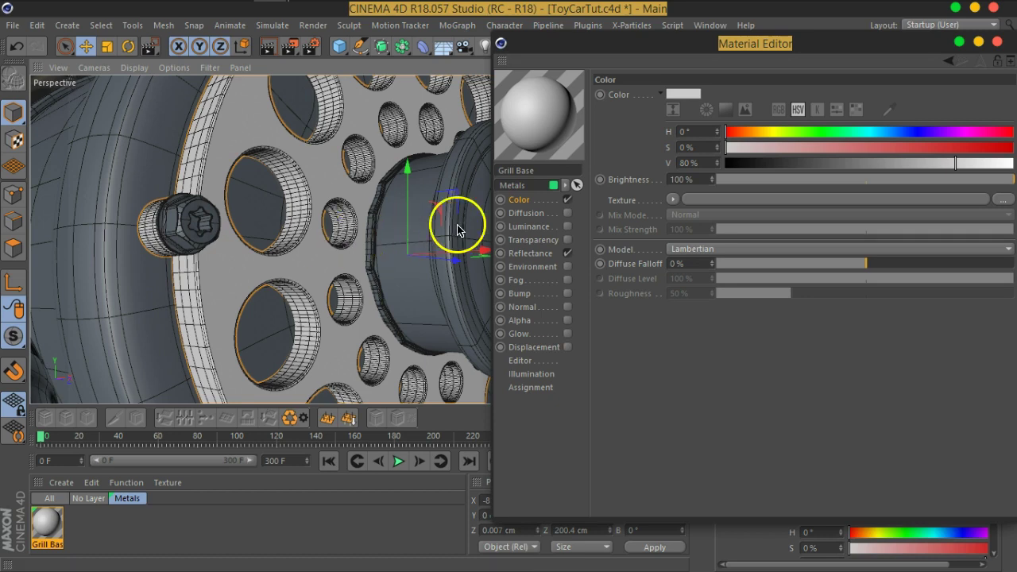
{"action": "left_click_drag", "start_coordinate": [618, 45], "coordinate": [564, 34]}
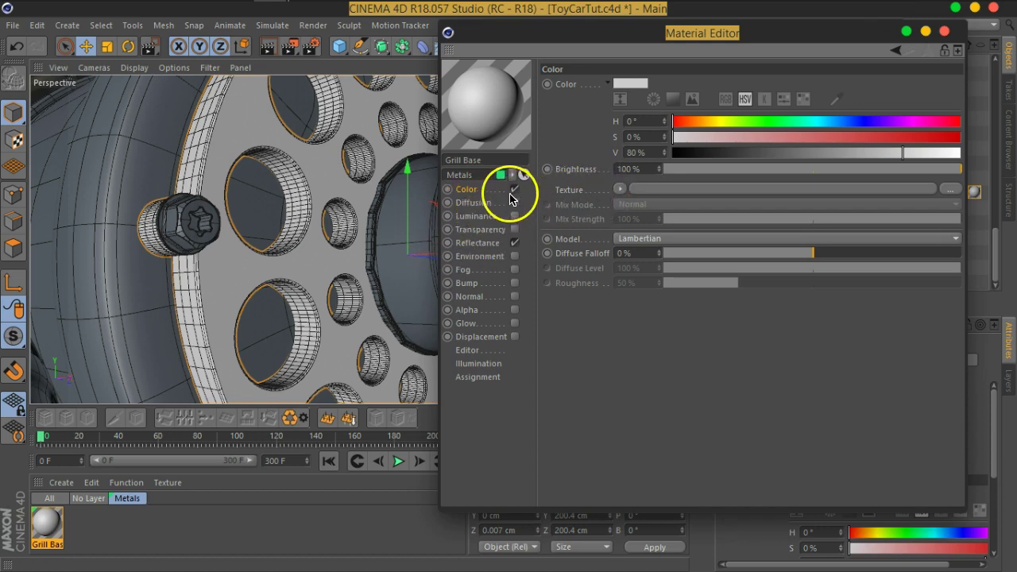
Step: Uncheck the Color channel, delete Default Specular in Reflectance, and open the Add layer list
{"action": "left_click_drag", "start_coordinate": [627, 39], "coordinate": [629, 25]}
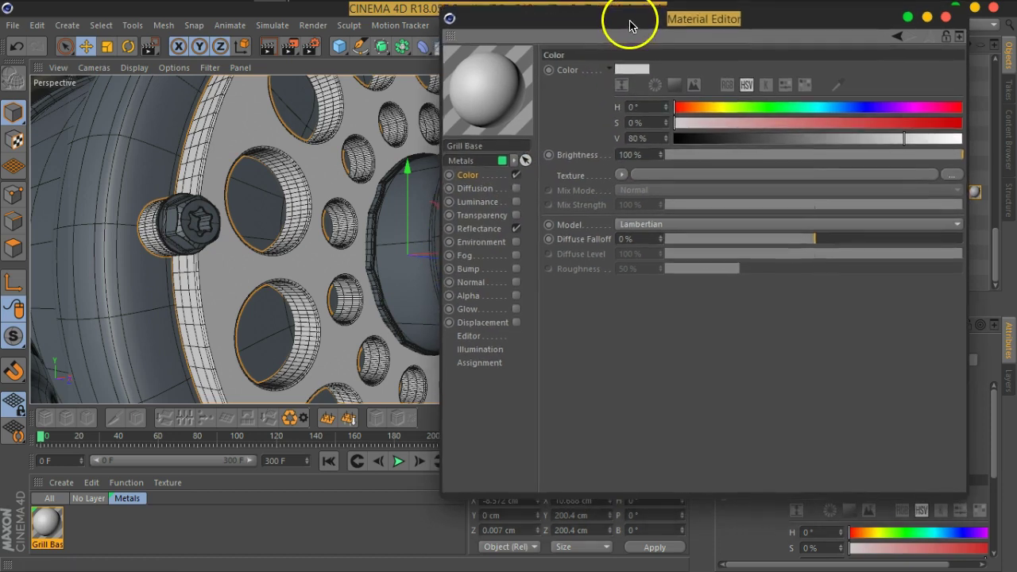
{"action": "left_click", "coordinate": [515, 175]}
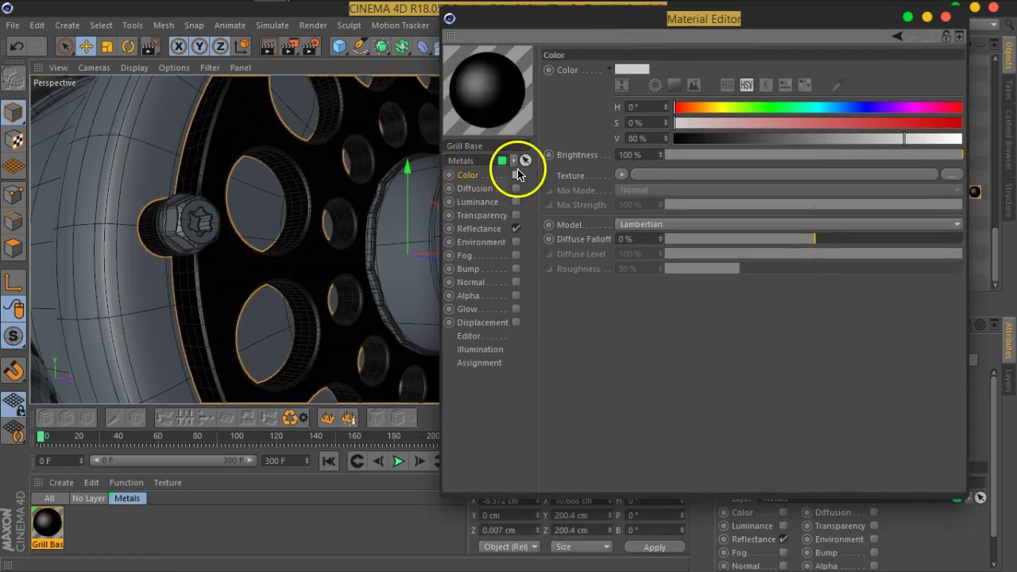
{"action": "left_click", "coordinate": [481, 231]}
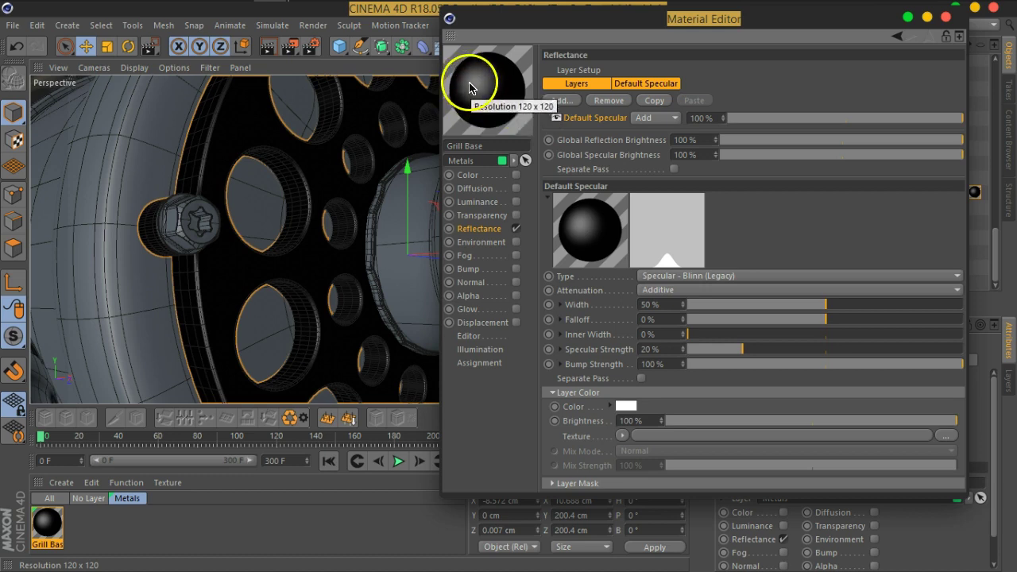
{"action": "left_click", "coordinate": [608, 103]}
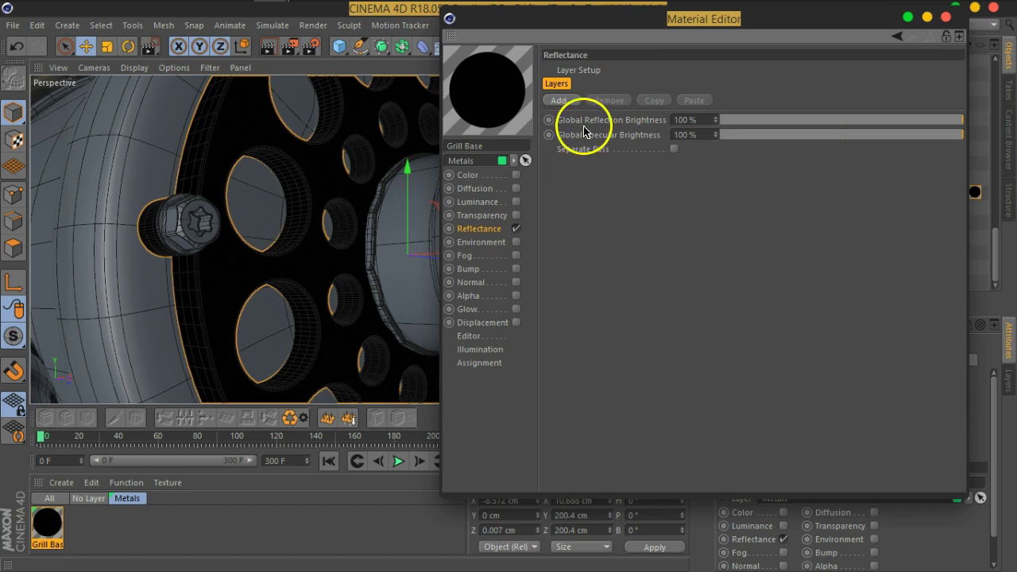
{"action": "left_click", "coordinate": [568, 104]}
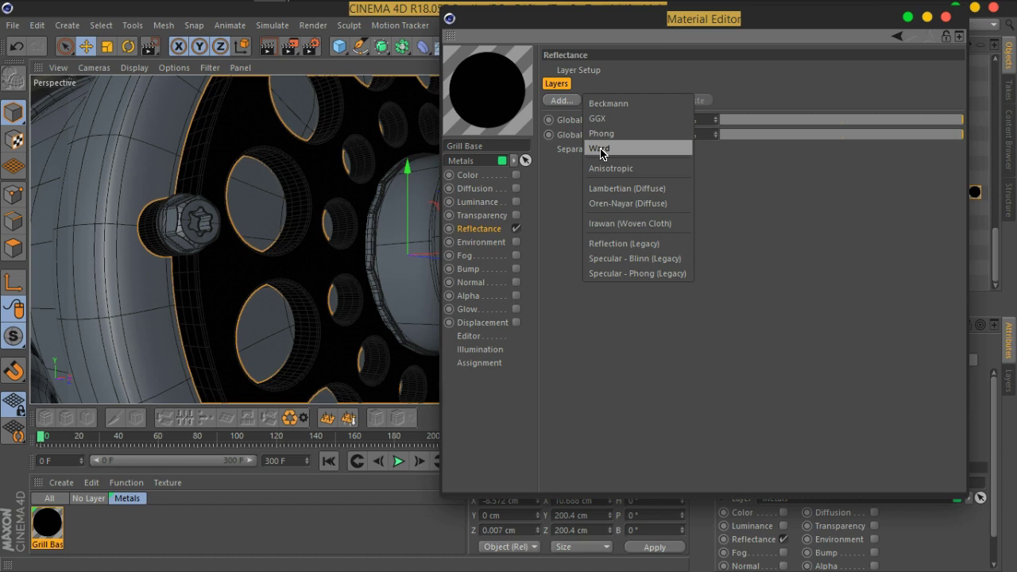
Step: Add a Ward reflectance layer, test-render a region of the wheel, then clear it
{"action": "mouse_move", "coordinate": [600, 153]}
{"action": "left_mouse_down"}
{"action": "mouse_move", "coordinate": [605, 109]}
{"action": "mouse_move", "coordinate": [606, 153]}
{"action": "left_mouse_up"}
{"action": "left_click_drag", "start_coordinate": [606, 154], "coordinate": [611, 113]}
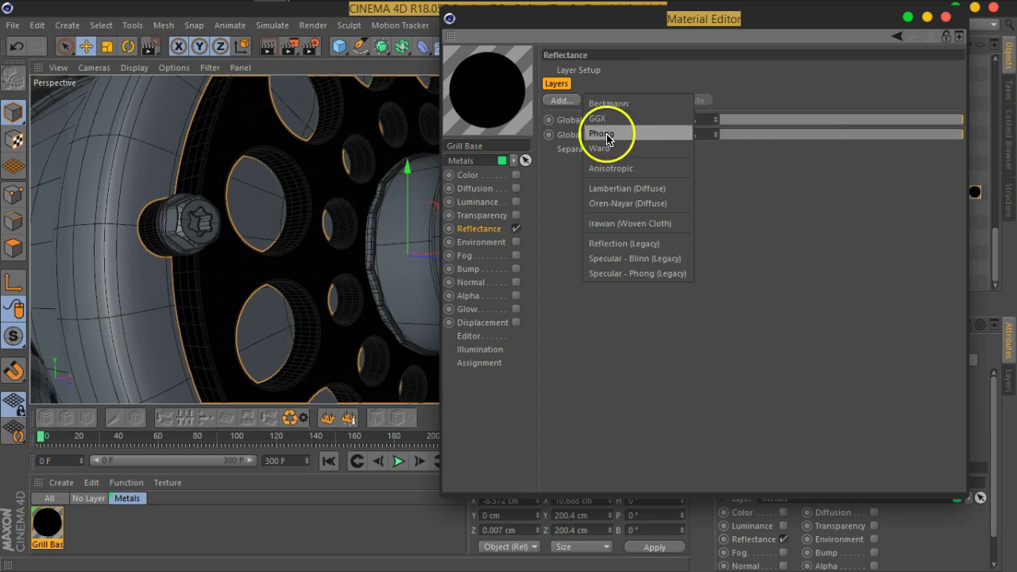
{"action": "left_click_drag", "start_coordinate": [611, 113], "coordinate": [601, 149]}
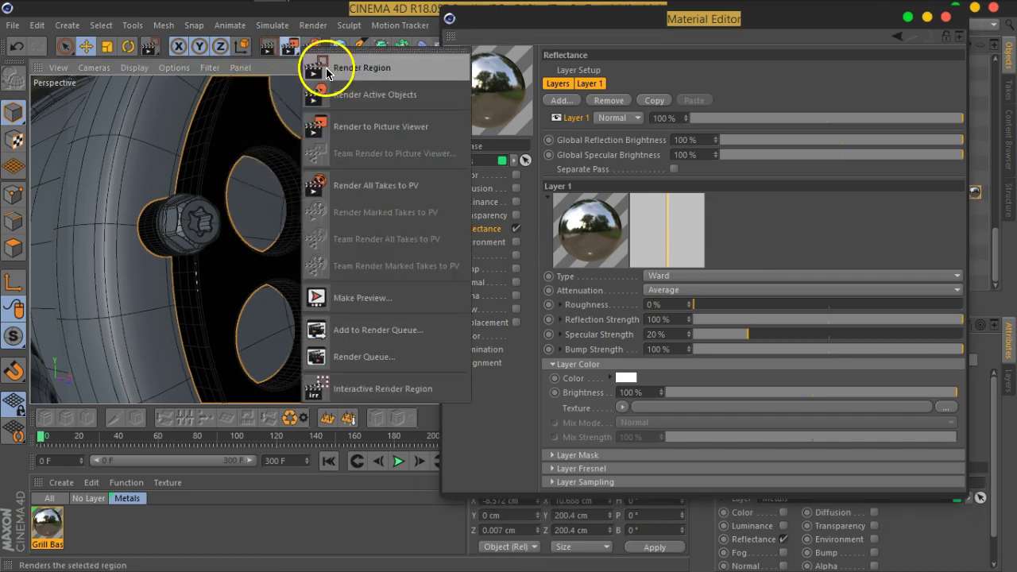
{"action": "left_click_drag", "start_coordinate": [268, 47], "coordinate": [350, 93]}
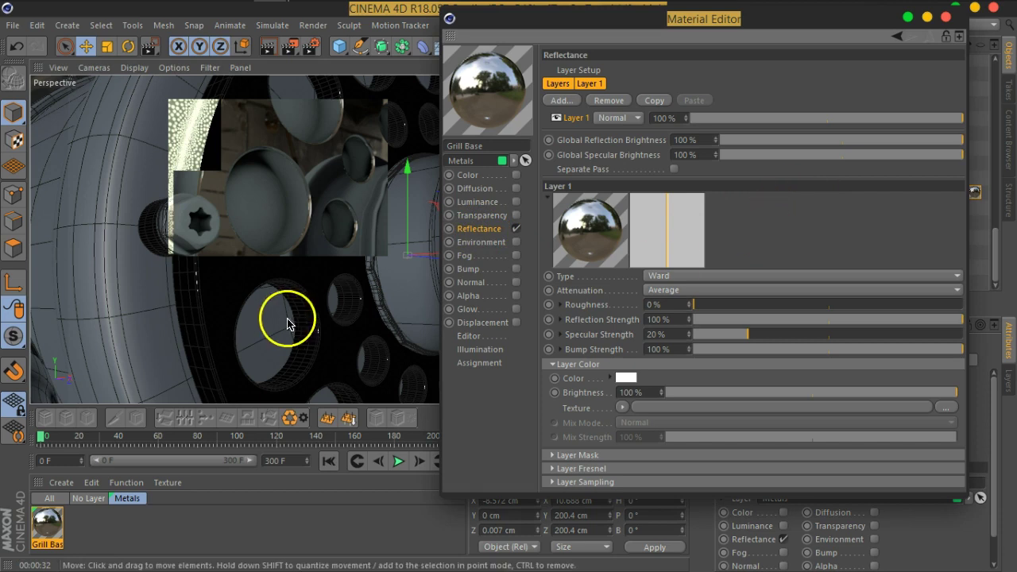
{"action": "left_click", "coordinate": [326, 318]}
{"action": "left_click", "coordinate": [355, 236]}
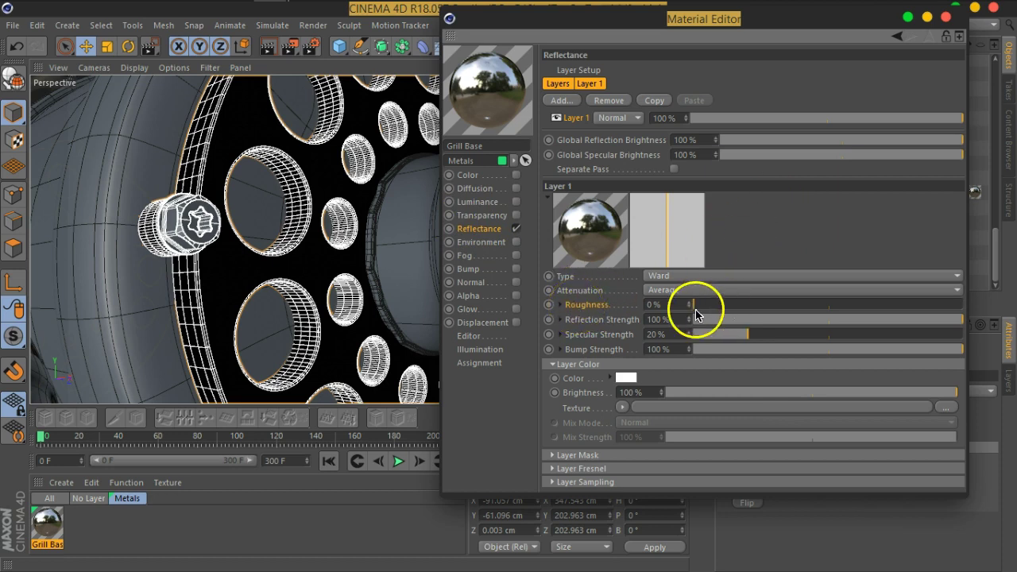
Step: Open the Grill Base preview in its own floating window and shrink it
{"action": "right_click", "coordinate": [481, 79]}
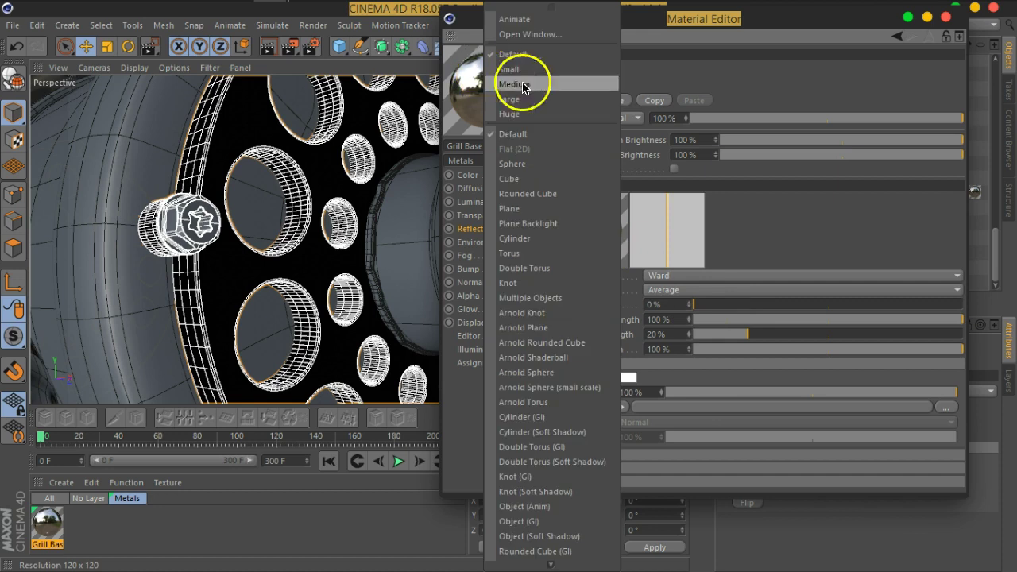
{"action": "left_click", "coordinate": [527, 32]}
{"action": "mouse_move", "coordinate": [338, 354]}
{"action": "left_mouse_down"}
{"action": "mouse_move", "coordinate": [343, 326]}
{"action": "mouse_move", "coordinate": [352, 386]}
{"action": "left_mouse_up"}
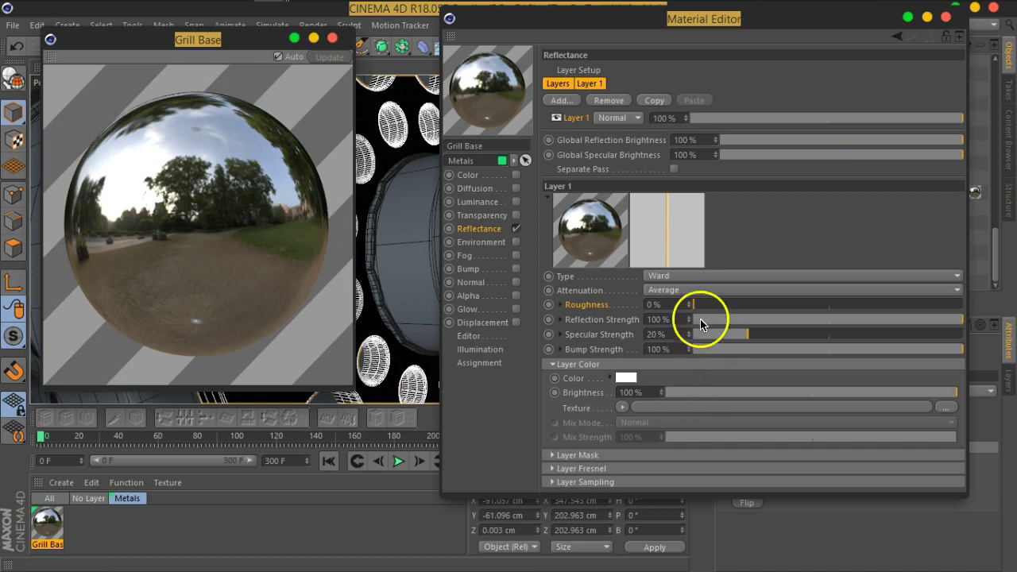
Step: Set Ward Roughness to 20% and Reflection Strength to 93%, trying Specular Strength at 86% then 20%
{"action": "left_click_drag", "start_coordinate": [699, 306], "coordinate": [747, 306]}
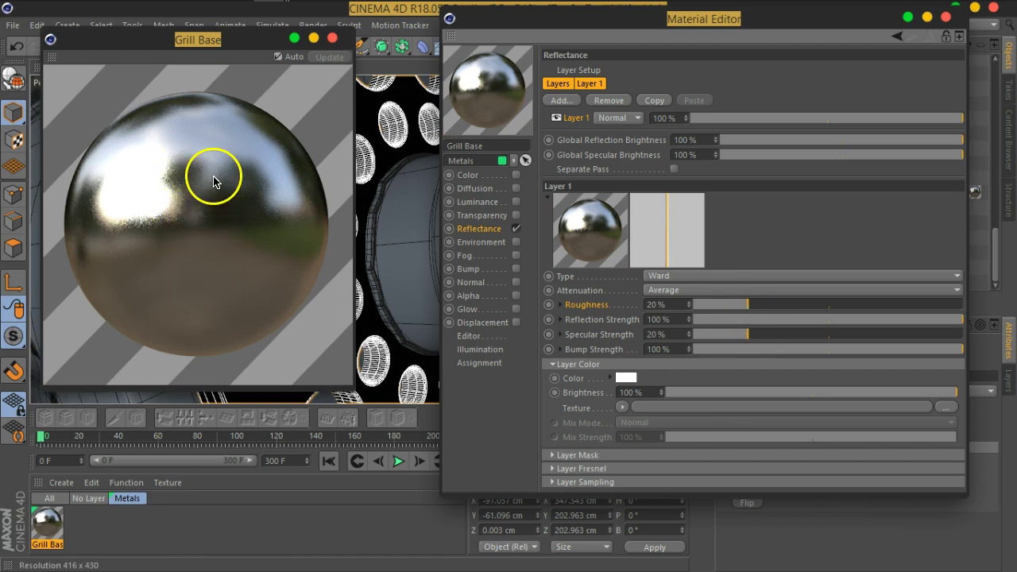
{"action": "mouse_move", "coordinate": [220, 166]}
{"action": "left_mouse_down"}
{"action": "mouse_move", "coordinate": [230, 290]}
{"action": "mouse_move", "coordinate": [175, 277]}
{"action": "mouse_move", "coordinate": [233, 224]}
{"action": "mouse_move", "coordinate": [227, 170]}
{"action": "mouse_move", "coordinate": [209, 227]}
{"action": "mouse_move", "coordinate": [209, 205]}
{"action": "left_mouse_up"}
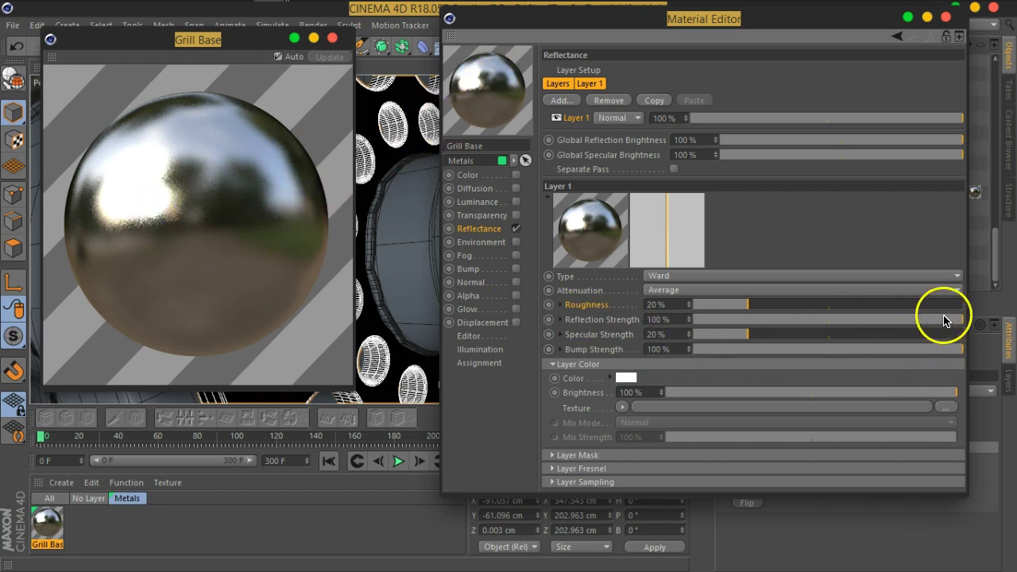
{"action": "left_click_drag", "start_coordinate": [961, 319], "coordinate": [954, 320]}
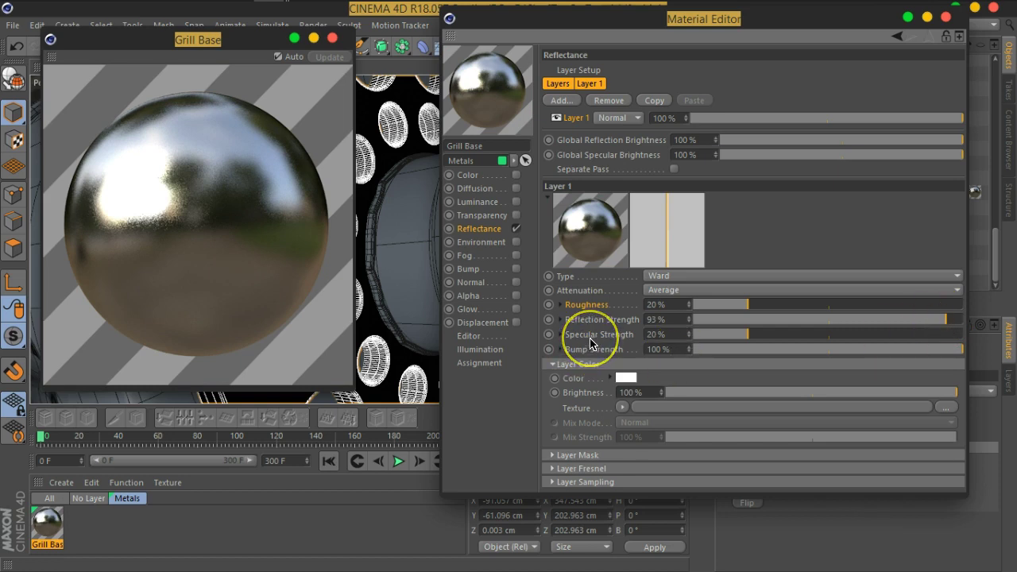
{"action": "left_click_drag", "start_coordinate": [659, 358], "coordinate": [927, 335]}
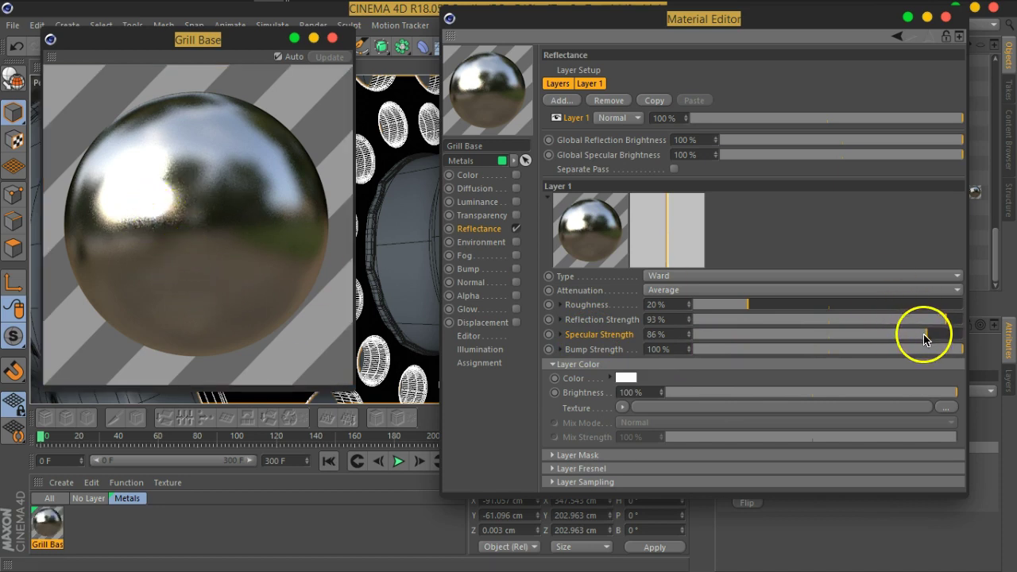
{"action": "left_click_drag", "start_coordinate": [920, 335], "coordinate": [749, 337]}
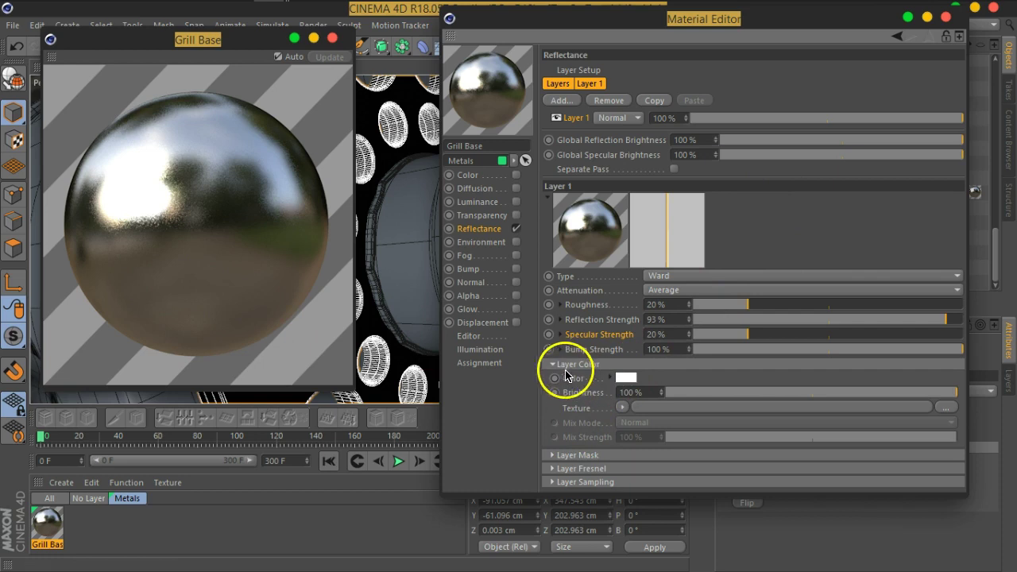
Step: Tint the Ward Layer Color orange, then drain its saturation to white at 100% brightness
{"action": "left_click", "coordinate": [627, 377]}
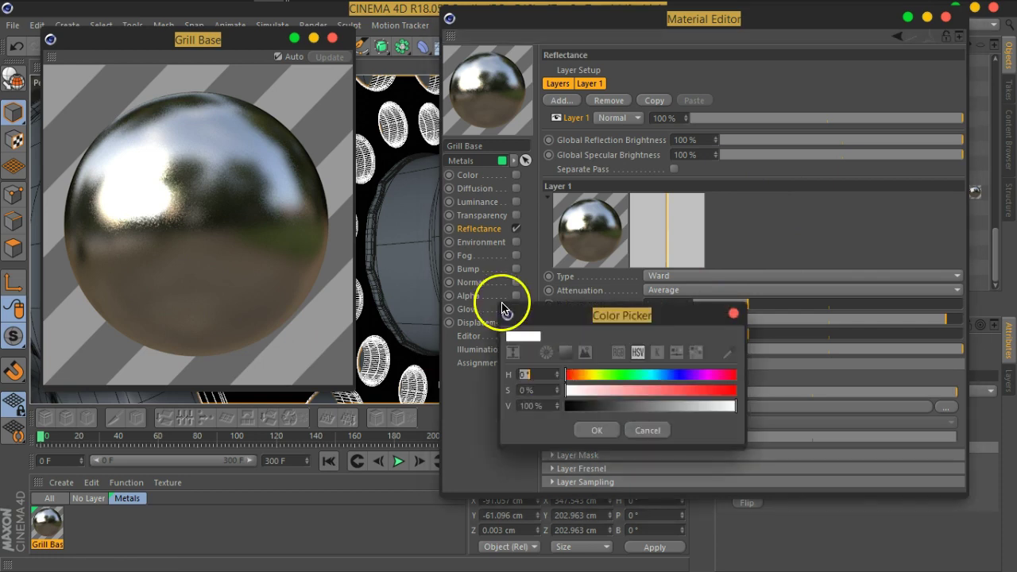
{"action": "left_click", "coordinate": [596, 375]}
{"action": "mouse_move", "coordinate": [597, 375]}
{"action": "left_mouse_down"}
{"action": "mouse_move", "coordinate": [646, 390]}
{"action": "mouse_move", "coordinate": [579, 375]}
{"action": "left_mouse_up"}
{"action": "left_click", "coordinate": [682, 390]}
{"action": "left_click", "coordinate": [600, 430]}
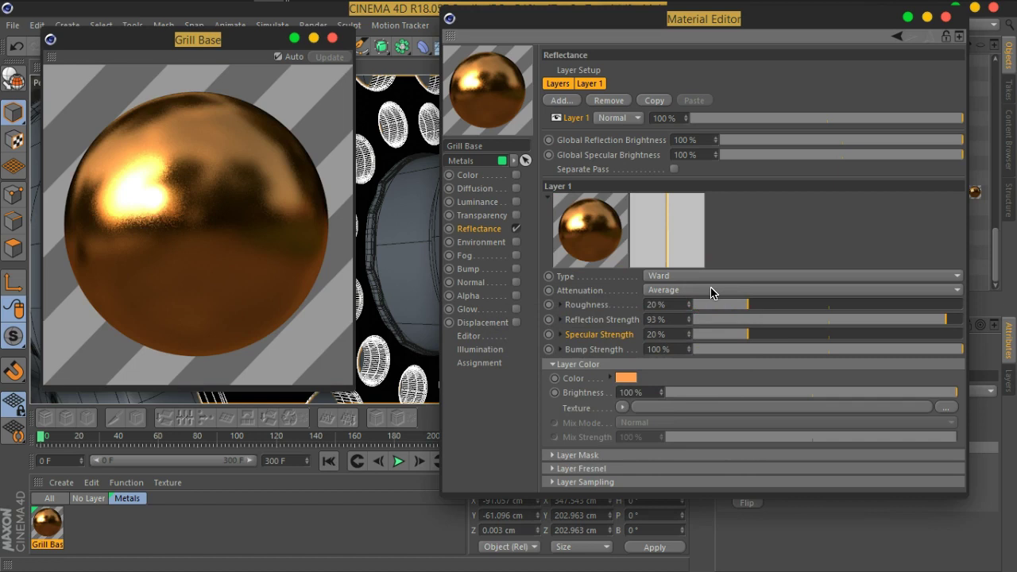
{"action": "left_click", "coordinate": [626, 376]}
{"action": "left_click_drag", "start_coordinate": [631, 390], "coordinate": [593, 390]}
{"action": "left_click", "coordinate": [603, 430]}
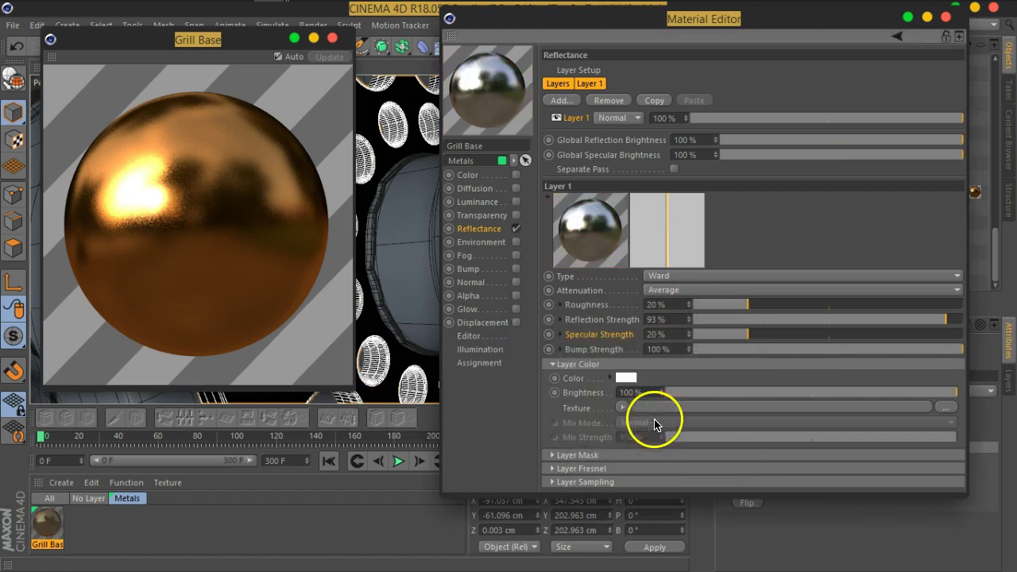
{"action": "left_click", "coordinate": [585, 416]}
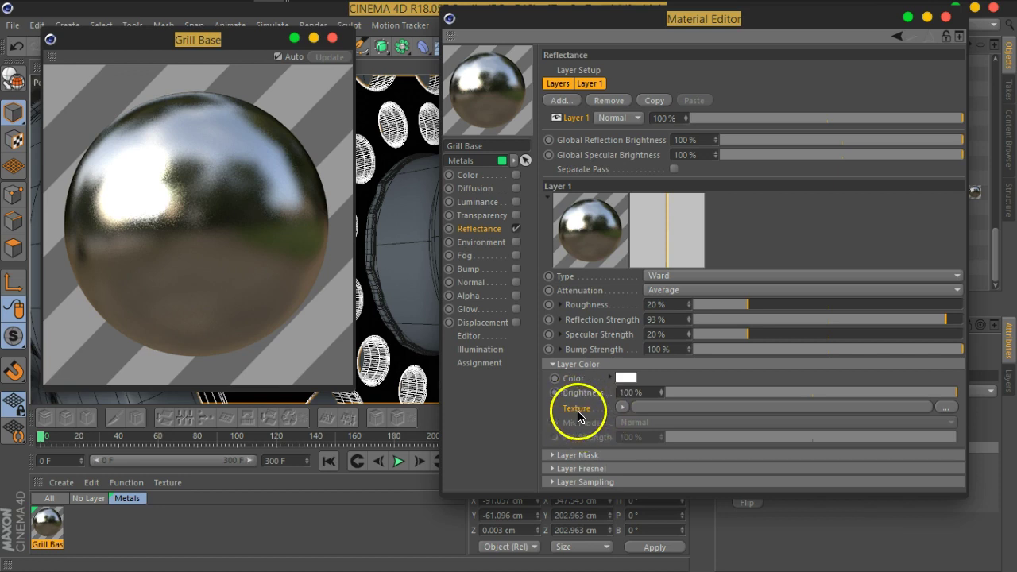
Step: Start loading an image for the layer Texture, browsing the 2D Assets Textures folder
{"action": "left_click", "coordinate": [622, 408]}
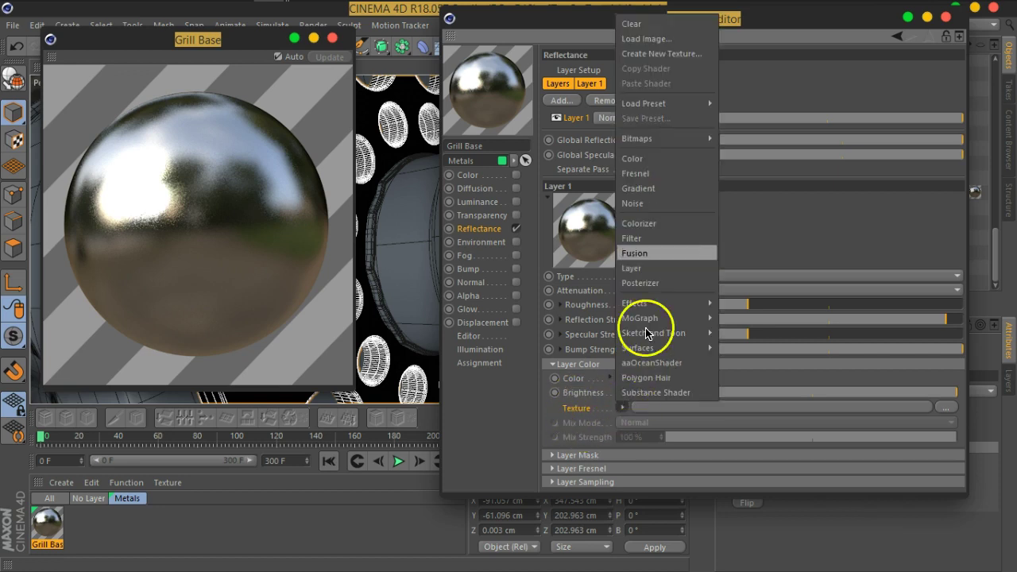
{"action": "left_click", "coordinate": [659, 47]}
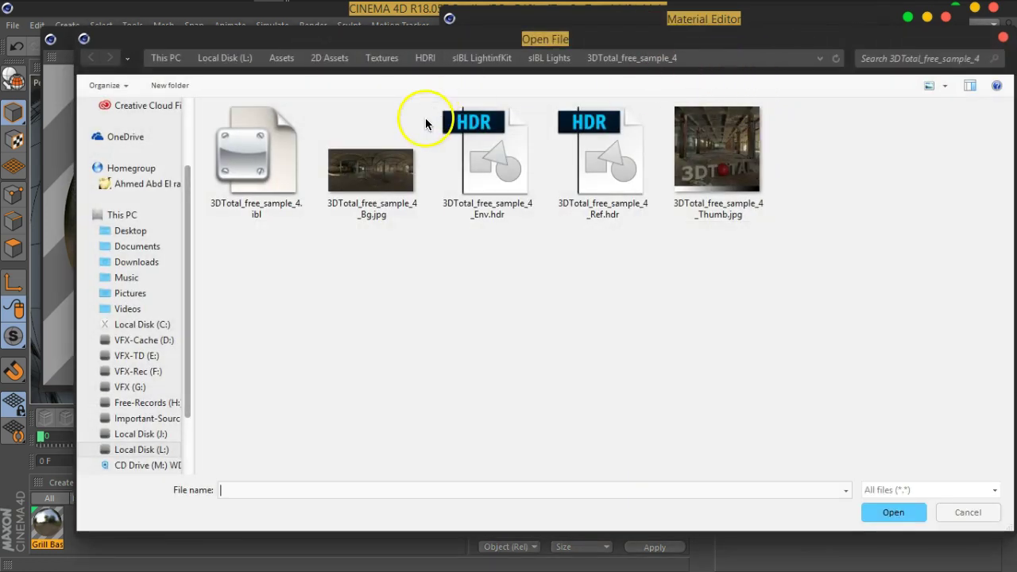
{"action": "left_click", "coordinate": [374, 58]}
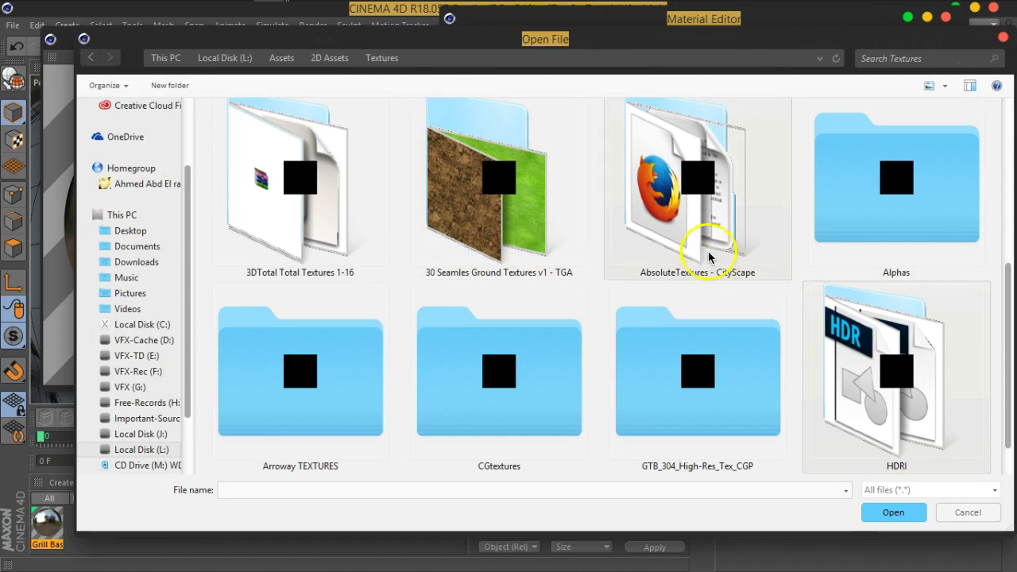
{"action": "scroll", "coordinate": [512, 236], "scroll_direction": "up", "scroll_amount": 1}
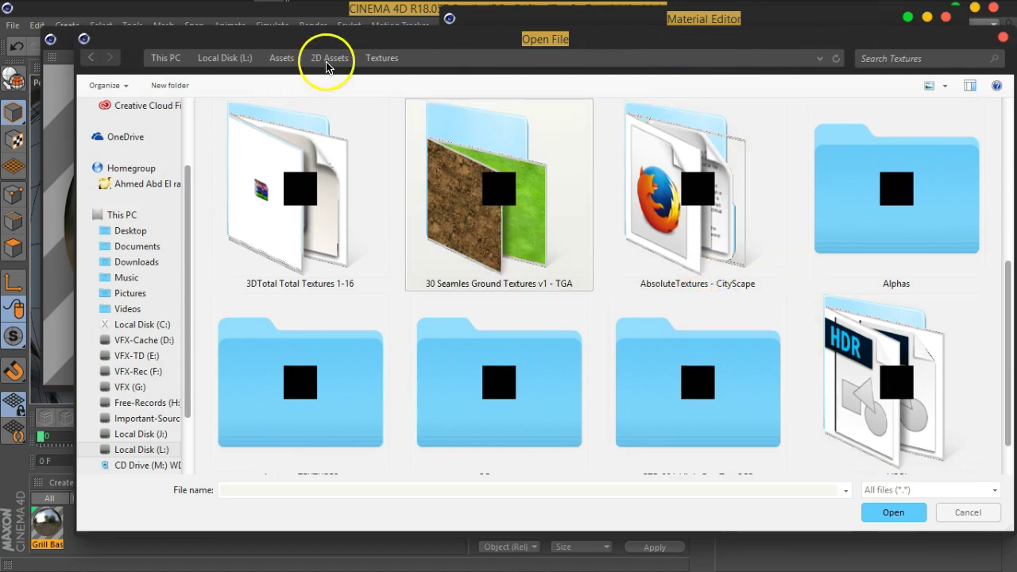
{"action": "left_click", "coordinate": [325, 61]}
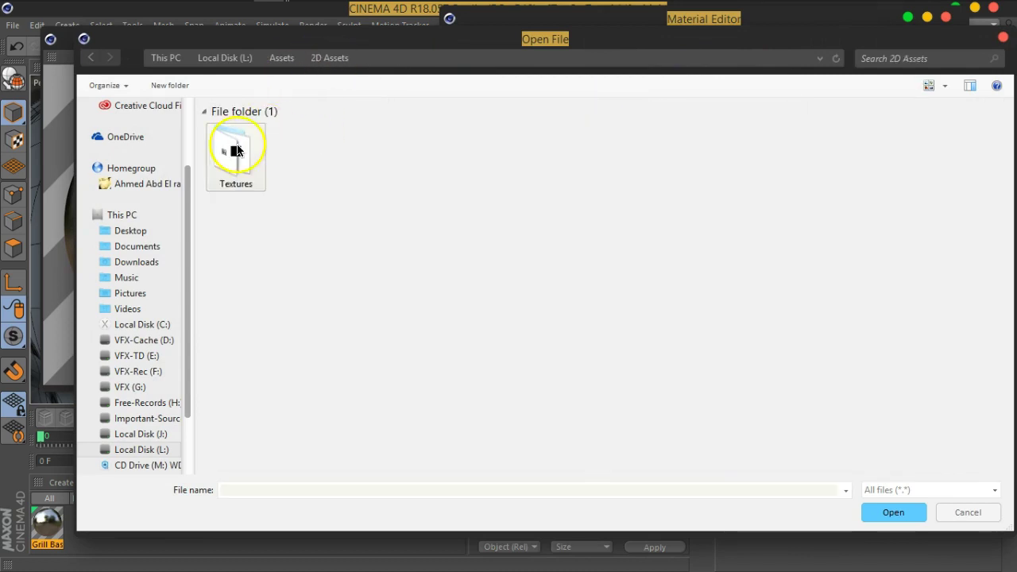
{"action": "double_click", "coordinate": [236, 148]}
{"action": "scroll", "coordinate": [527, 263], "scroll_direction": "down", "scroll_amount": 3}
{"action": "scroll", "coordinate": [527, 263], "scroll_direction": "down", "scroll_amount": 1}
{"action": "scroll", "coordinate": [527, 263], "scroll_direction": "down", "scroll_amount": 4}
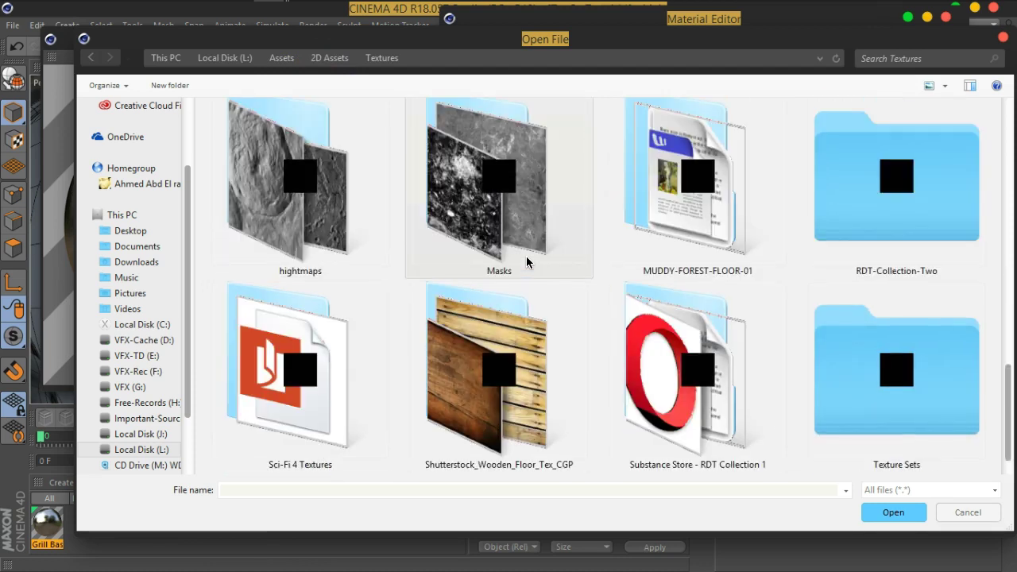
{"action": "scroll", "coordinate": [527, 262], "scroll_direction": "up", "scroll_amount": 7}
{"action": "scroll", "coordinate": [527, 262], "scroll_direction": "up", "scroll_amount": 1}
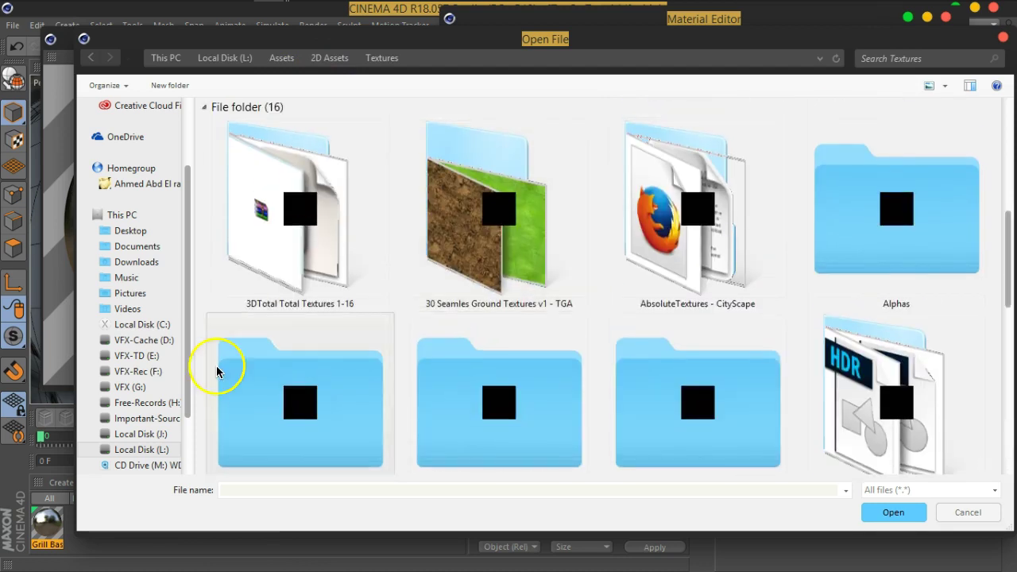
Step: Navigate from Local Disk (L:) to Assets > Pro-Materials > Pro_Shaders_maps > Metal_maps
{"action": "left_click", "coordinate": [140, 450]}
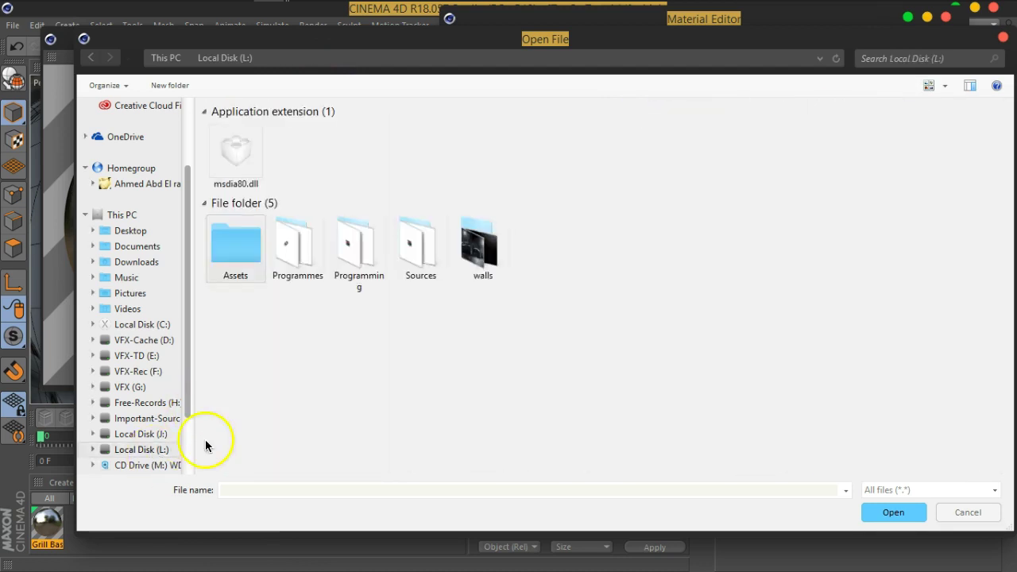
{"action": "double_click", "coordinate": [245, 259]}
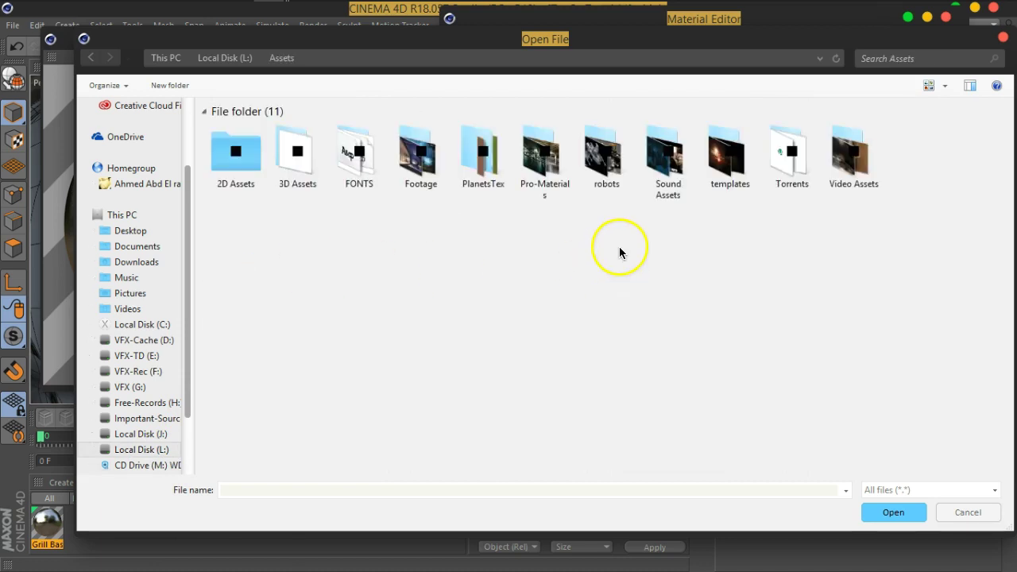
{"action": "scroll", "coordinate": [619, 246], "scroll_direction": "up", "scroll_amount": 2, "text": "ctrl"}
{"action": "scroll", "coordinate": [619, 250], "scroll_direction": "up", "scroll_amount": 2, "text": "ctrl"}
{"action": "scroll", "coordinate": [620, 253], "scroll_direction": "up", "scroll_amount": 1, "text": "ctrl"}
{"action": "double_click", "coordinate": [807, 227]}
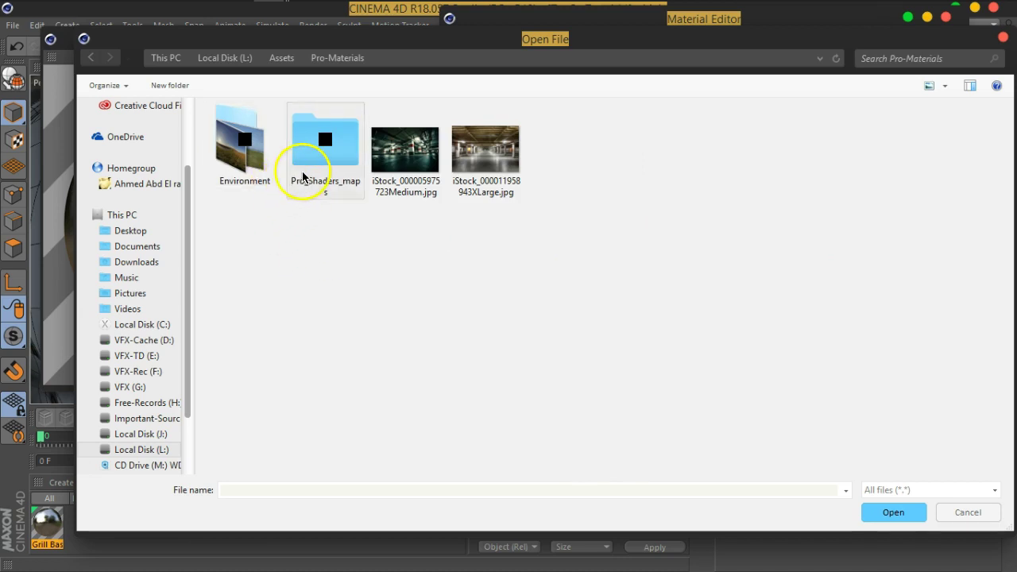
{"action": "double_click", "coordinate": [306, 179]}
{"action": "scroll", "coordinate": [451, 228], "scroll_direction": "up", "scroll_amount": 1, "text": "ctrl"}
{"action": "scroll", "coordinate": [452, 228], "scroll_direction": "up", "scroll_amount": 2, "text": "ctrl"}
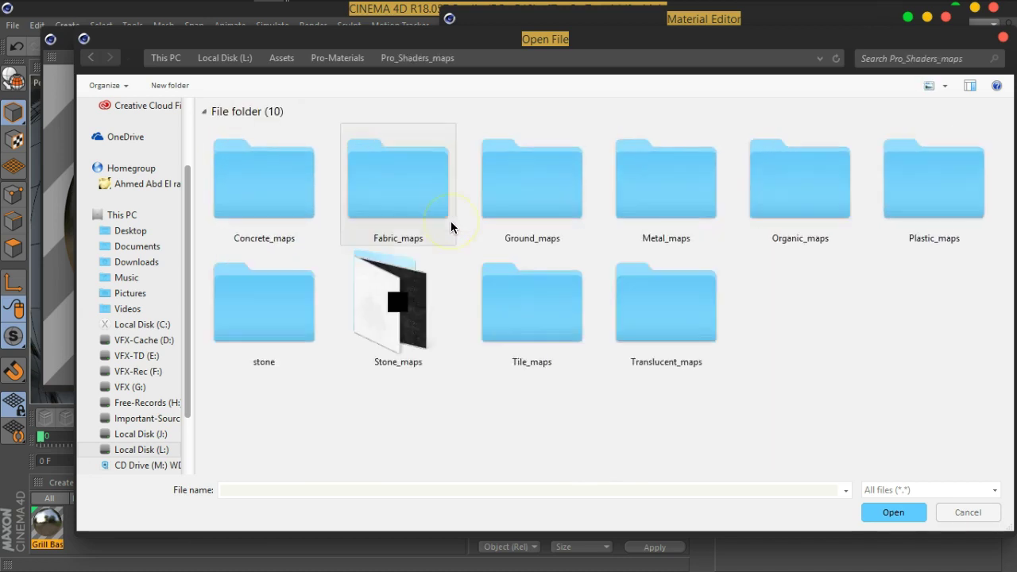
{"action": "double_click", "coordinate": [653, 197]}
Step: Select metal_grunge_painted_17_diffuse.jpg and open it as the texture
{"action": "scroll", "coordinate": [554, 306], "scroll_direction": "up", "scroll_amount": 2, "text": "ctrl"}
{"action": "left_click", "coordinate": [665, 259]}
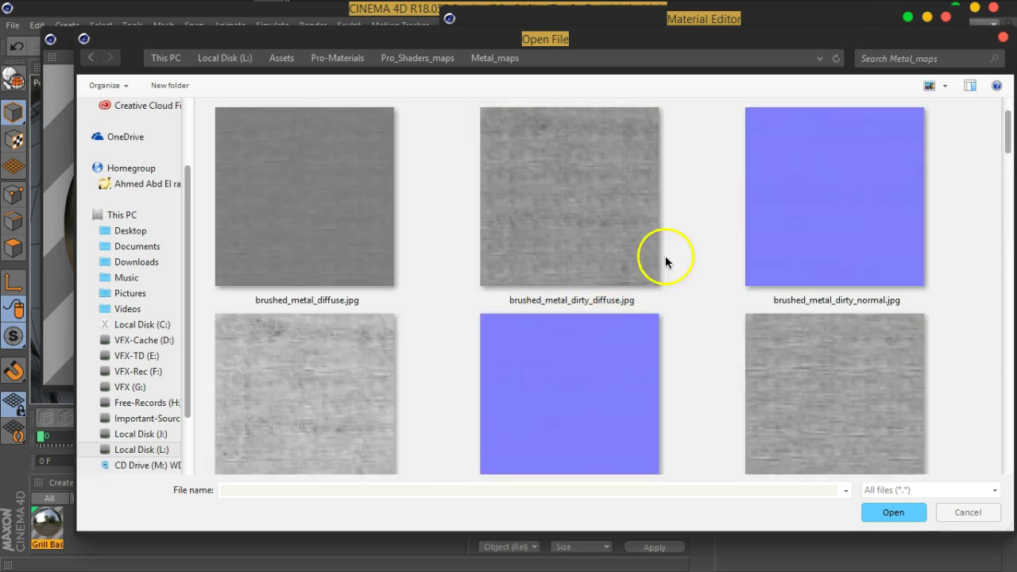
{"action": "scroll", "coordinate": [719, 262], "scroll_direction": "down", "scroll_amount": 5}
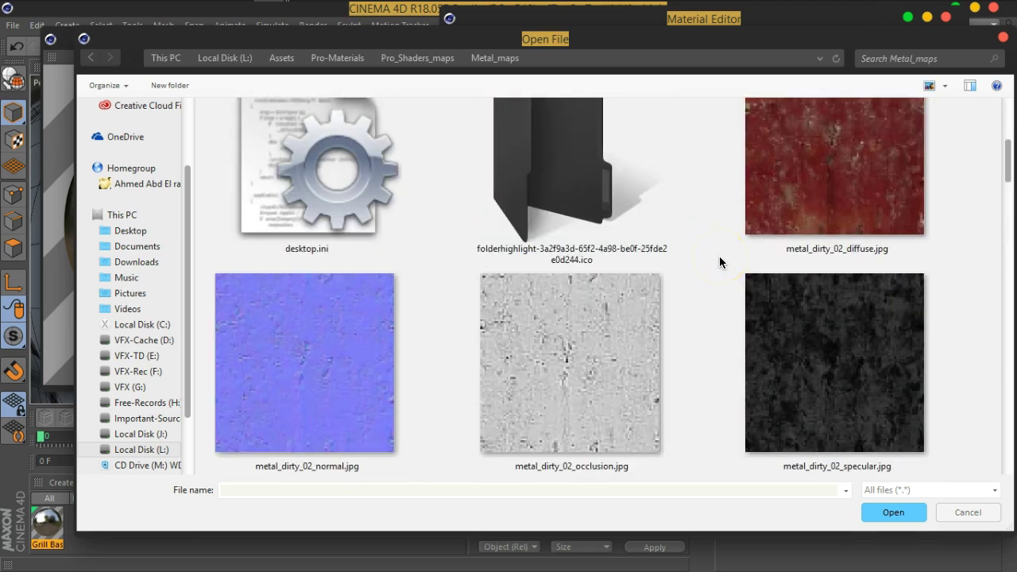
{"action": "mouse_move", "coordinate": [836, 175]}
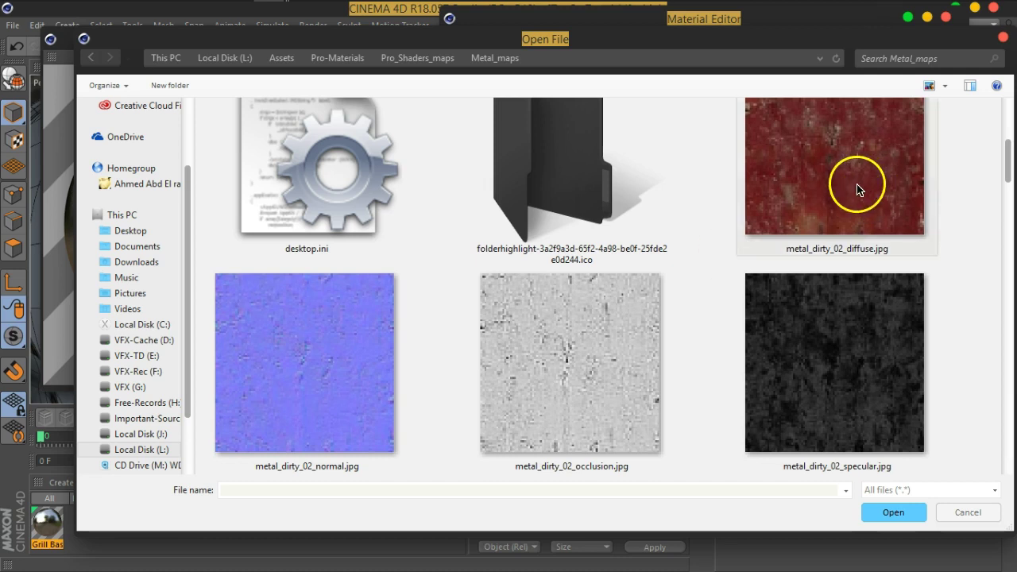
{"action": "scroll", "coordinate": [719, 296], "scroll_direction": "down", "scroll_amount": 5}
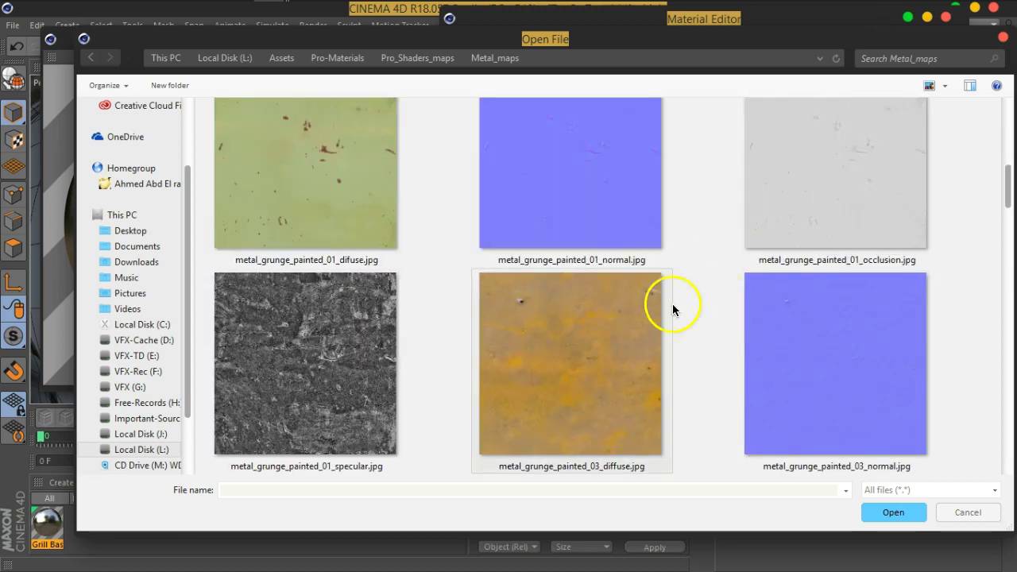
{"action": "scroll", "coordinate": [686, 291], "scroll_direction": "down", "scroll_amount": 5}
{"action": "scroll", "coordinate": [687, 294], "scroll_direction": "down", "scroll_amount": 3}
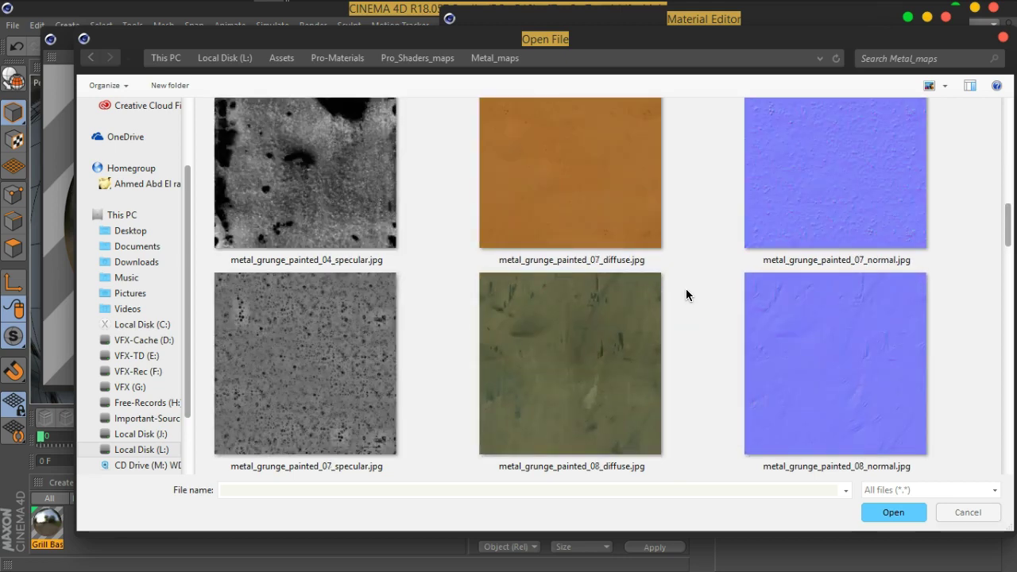
{"action": "scroll", "coordinate": [687, 294], "scroll_direction": "down", "scroll_amount": 1}
{"action": "scroll", "coordinate": [687, 294], "scroll_direction": "down", "scroll_amount": 1}
{"action": "scroll", "coordinate": [687, 295], "scroll_direction": "down", "scroll_amount": 1}
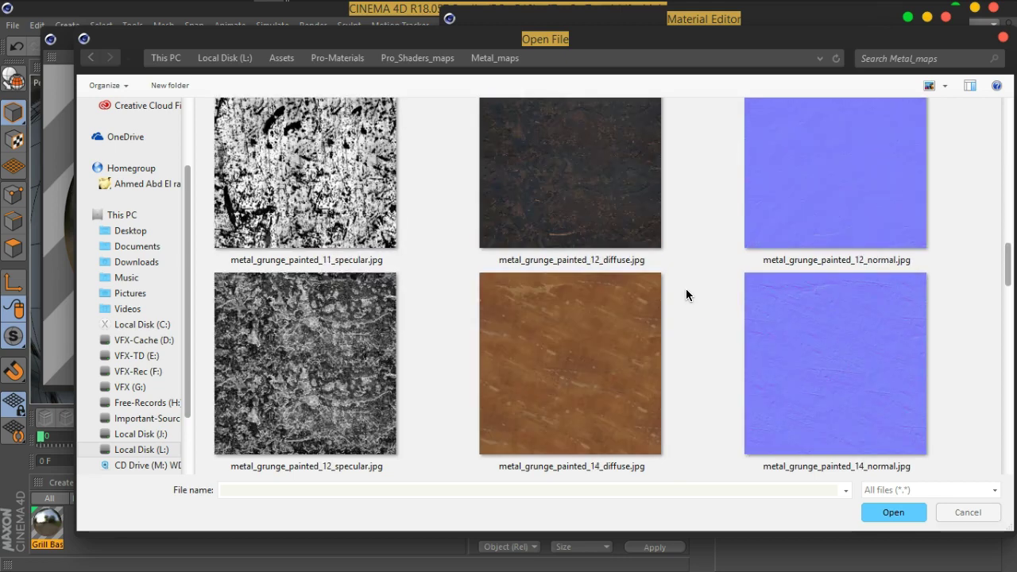
{"action": "scroll", "coordinate": [686, 295], "scroll_direction": "down", "scroll_amount": 1}
{"action": "scroll", "coordinate": [686, 295], "scroll_direction": "down", "scroll_amount": 1}
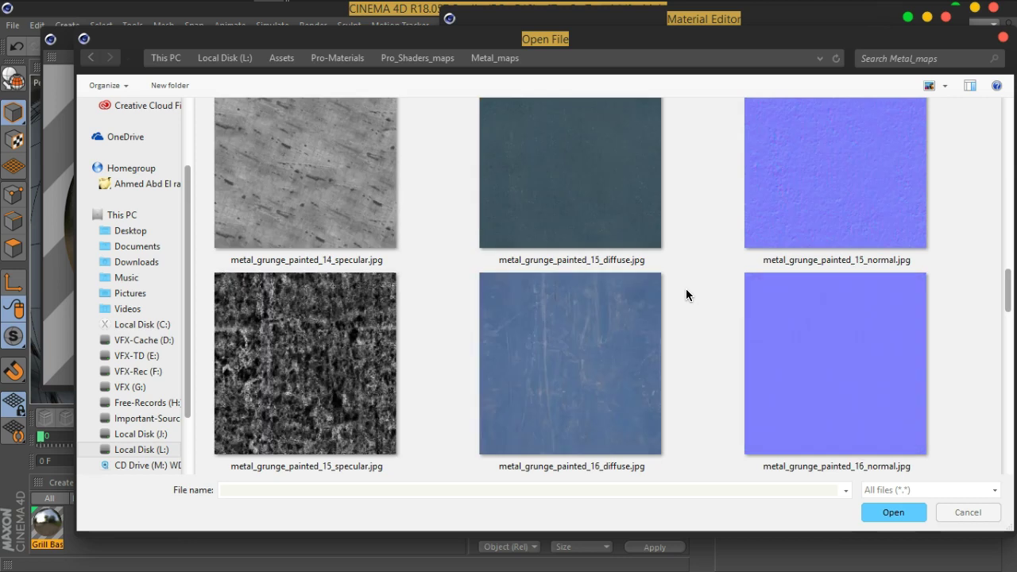
{"action": "scroll", "coordinate": [687, 294], "scroll_direction": "down", "scroll_amount": 1}
{"action": "scroll", "coordinate": [687, 295], "scroll_direction": "down", "scroll_amount": 1}
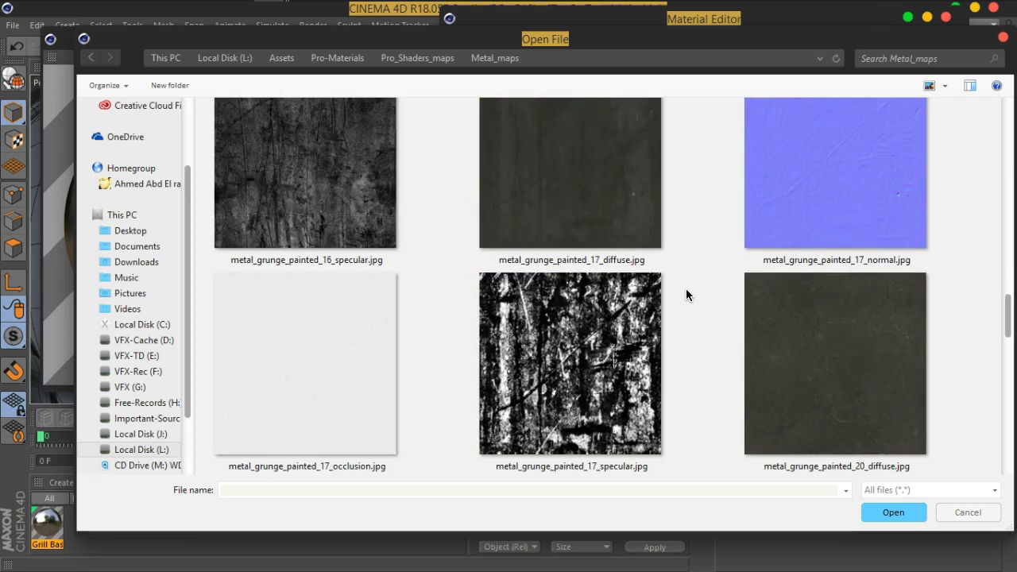
{"action": "left_click", "coordinate": [638, 199]}
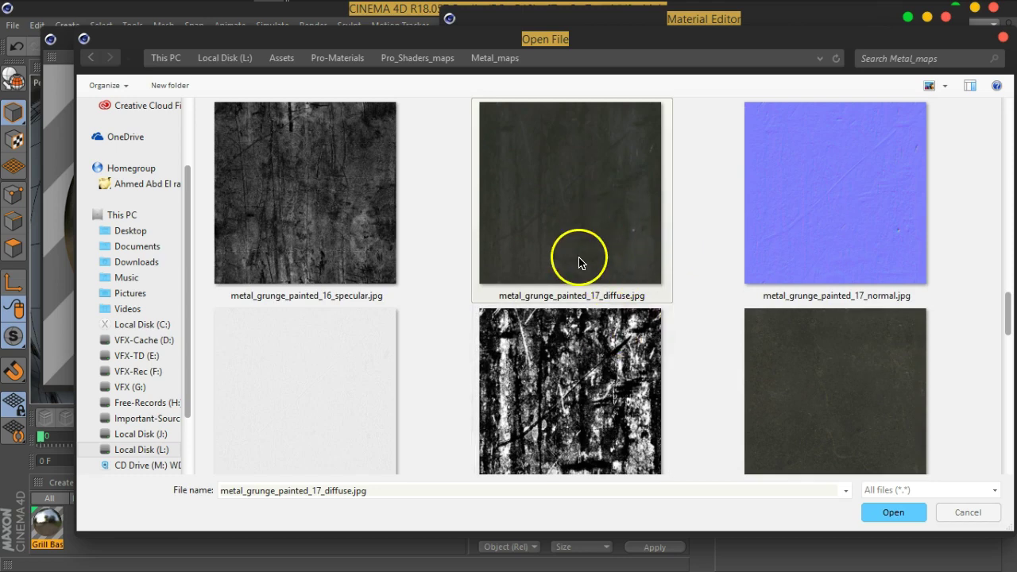
{"action": "left_click", "coordinate": [874, 513]}
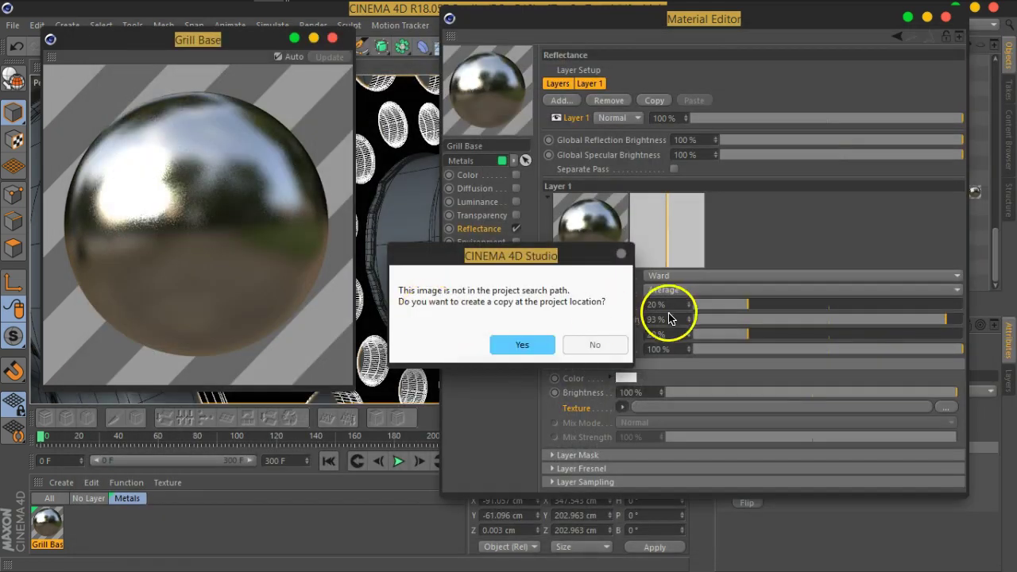
Step: Accept the copy prompt and wrap the grunge texture in a Layer shader
{"action": "left_click", "coordinate": [594, 343]}
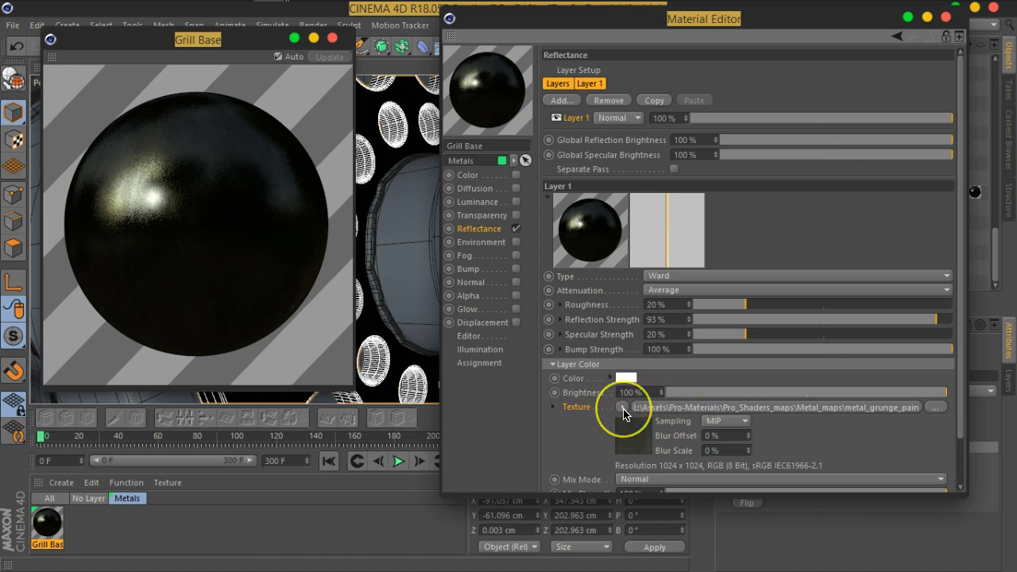
{"action": "left_click", "coordinate": [619, 408]}
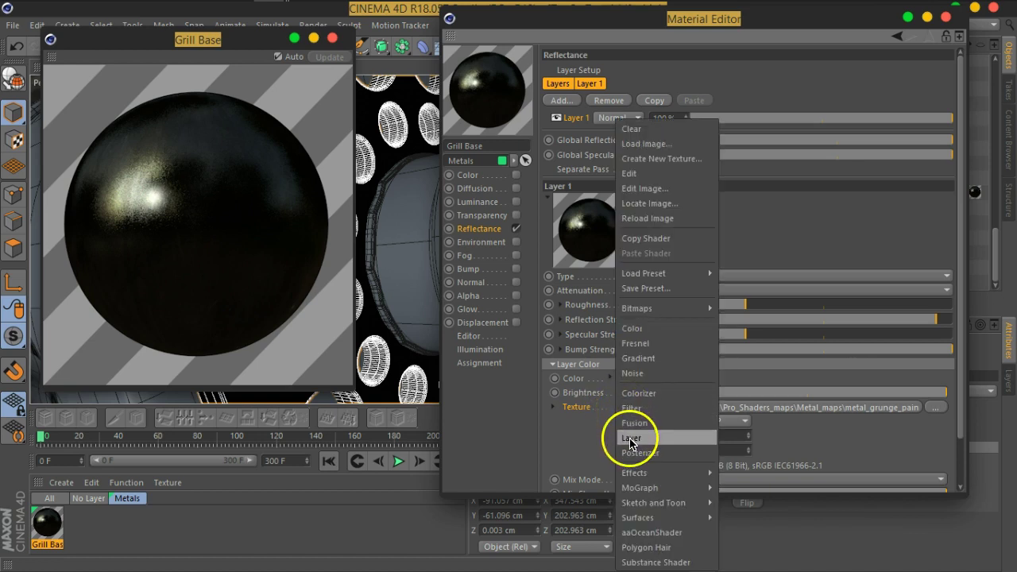
{"action": "left_click", "coordinate": [632, 437]}
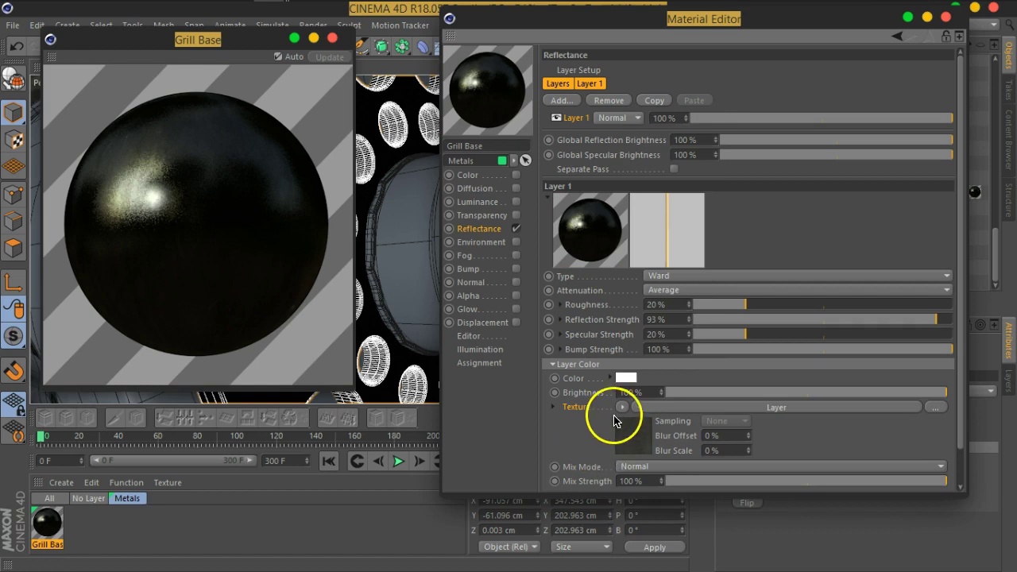
{"action": "left_click", "coordinate": [762, 408]}
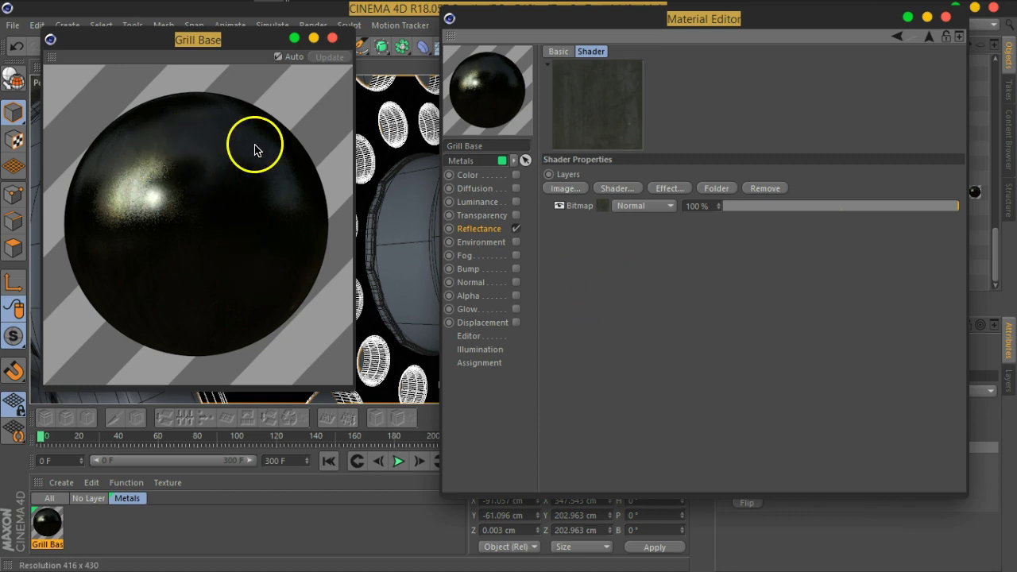
{"action": "mouse_move", "coordinate": [294, 198]}
{"action": "mouse_move", "coordinate": [283, 174]}
{"action": "left_mouse_down"}
{"action": "mouse_move", "coordinate": [141, 193]}
{"action": "mouse_move", "coordinate": [98, 220]}
{"action": "mouse_move", "coordinate": [136, 154]}
{"action": "mouse_move", "coordinate": [223, 206]}
{"action": "mouse_move", "coordinate": [130, 175]}
{"action": "mouse_move", "coordinate": [229, 188]}
{"action": "mouse_move", "coordinate": [104, 200]}
{"action": "mouse_move", "coordinate": [196, 196]}
{"action": "left_mouse_up"}
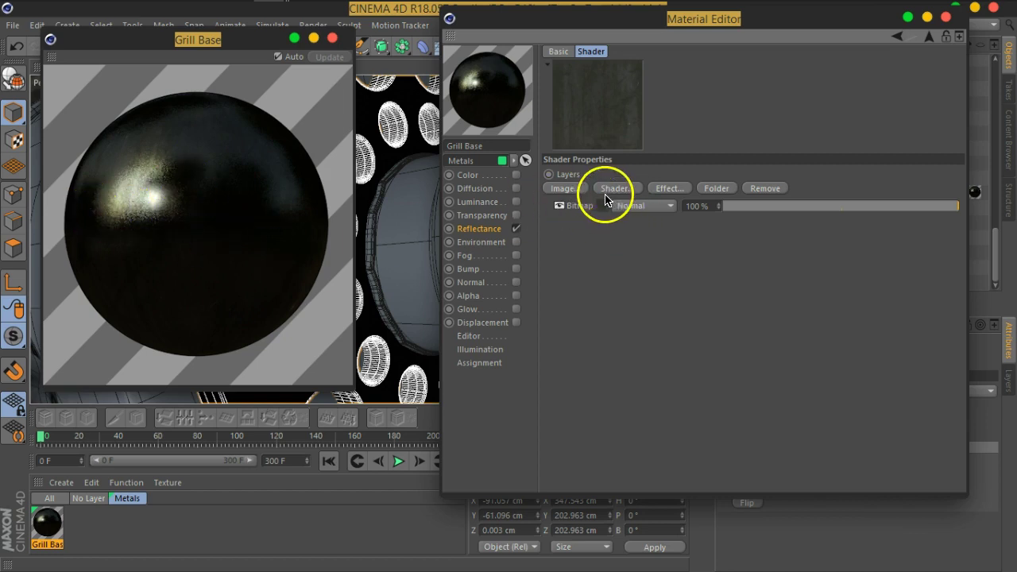
Step: Reopen the Layer shader's settings and remove its Bitmap layer
{"action": "left_click", "coordinate": [928, 37]}
{"action": "left_click_drag", "start_coordinate": [635, 210], "coordinate": [619, 407]}
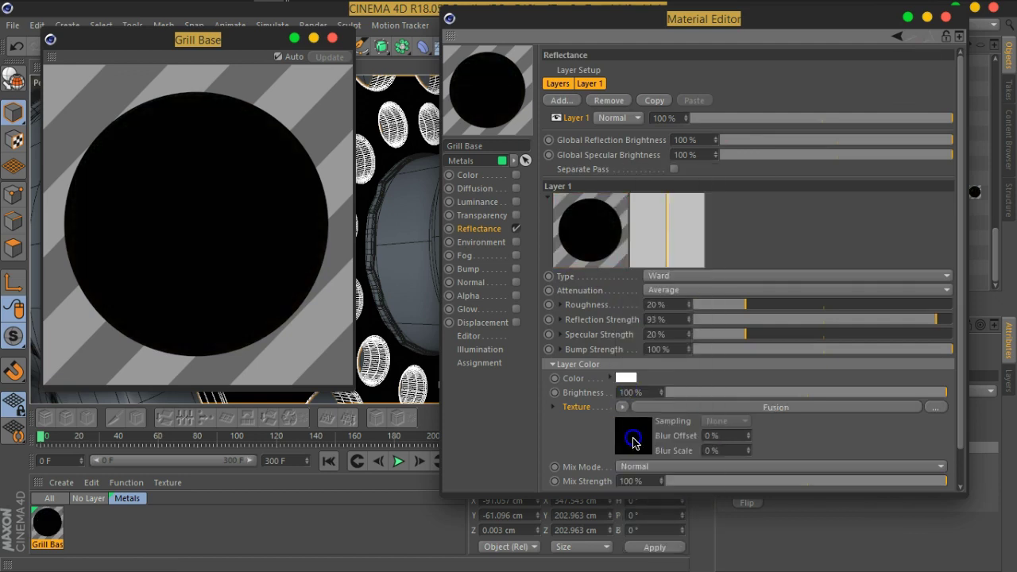
{"action": "left_click", "coordinate": [629, 437]}
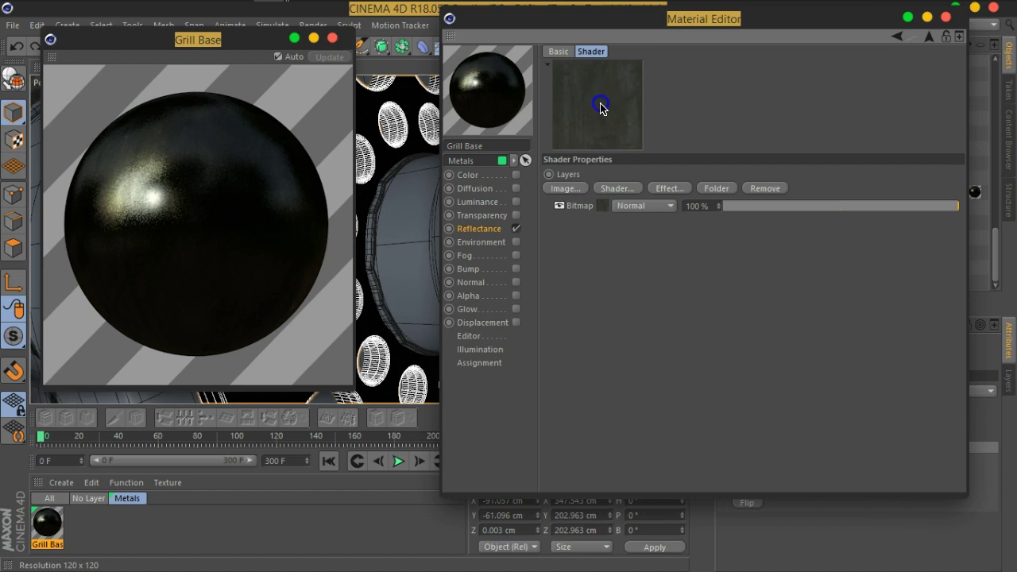
{"action": "mouse_move", "coordinate": [597, 104]}
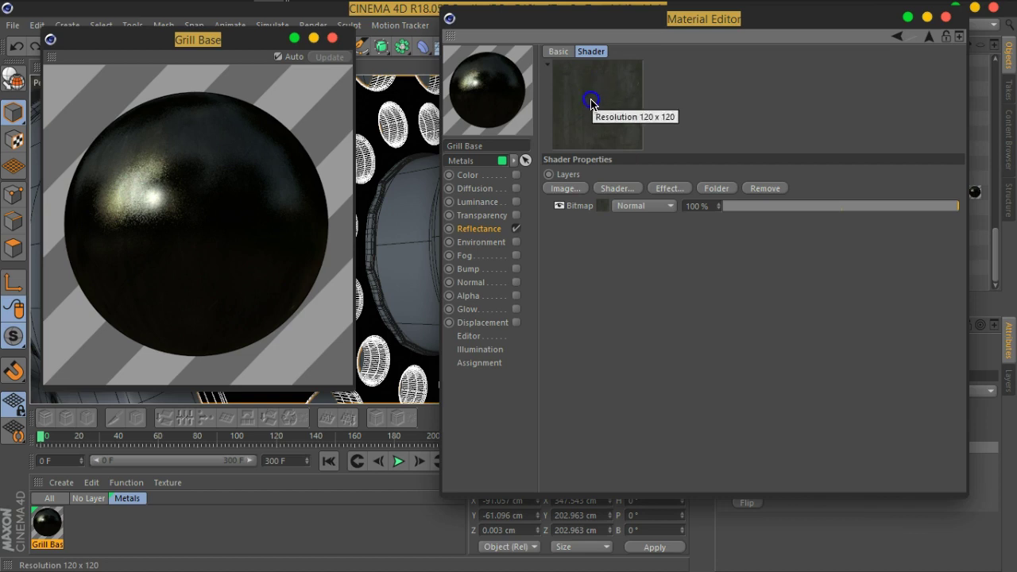
{"action": "left_click", "coordinate": [611, 107]}
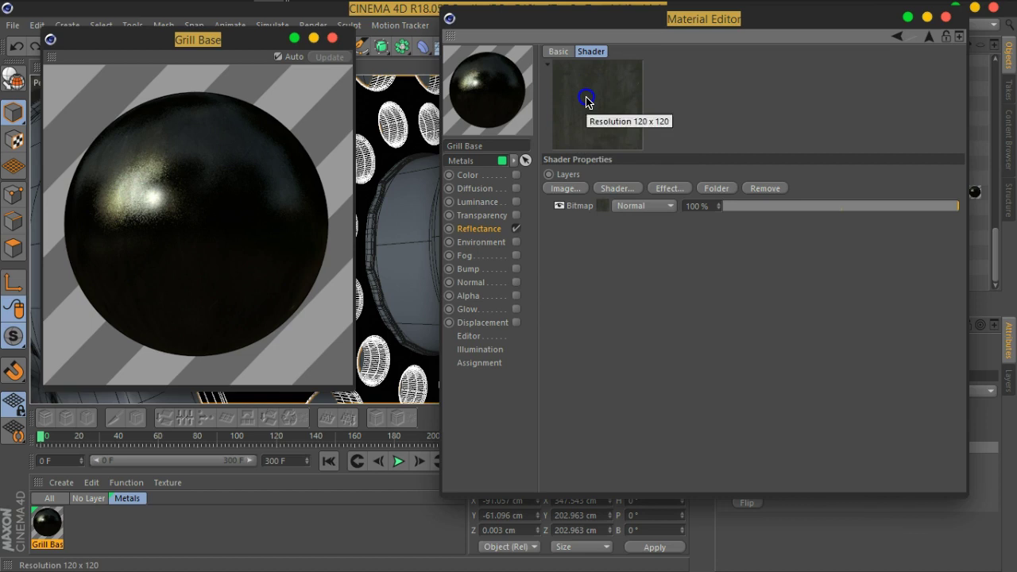
{"action": "left_click", "coordinate": [721, 189]}
{"action": "left_click", "coordinate": [659, 198]}
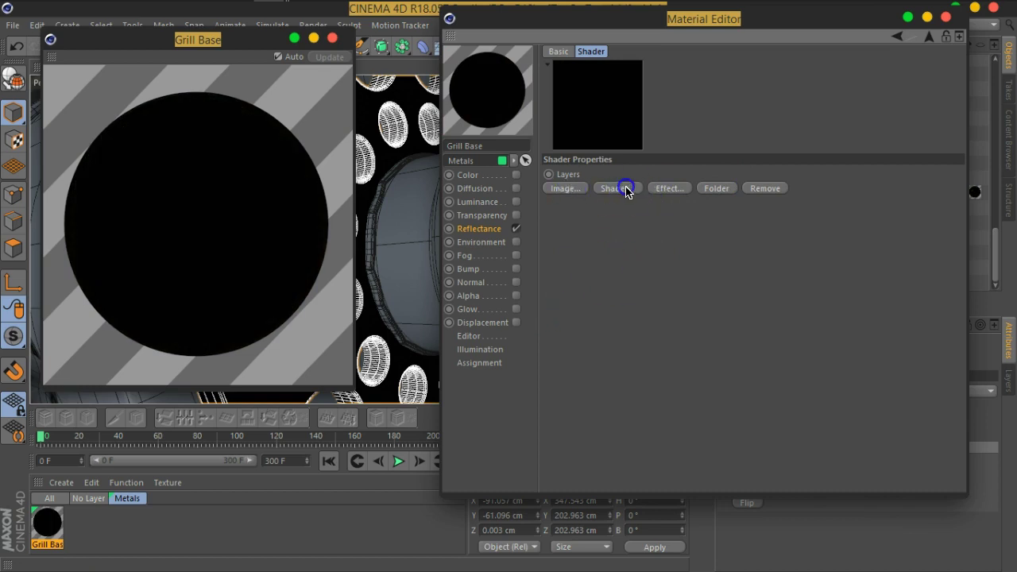
Step: Add a Filter layer to the Grill Base layer shader
{"action": "left_click", "coordinate": [624, 189]}
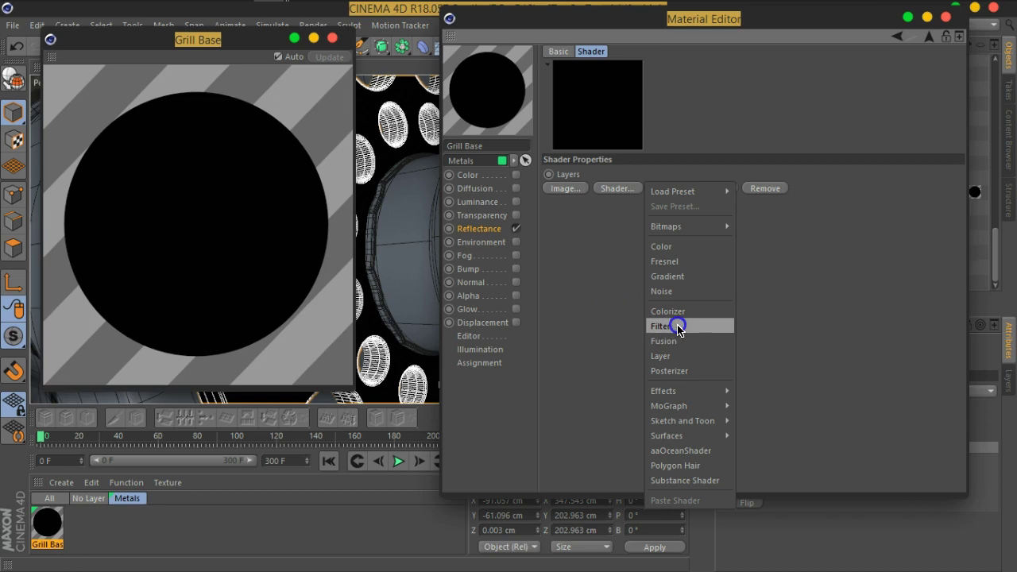
{"action": "left_click", "coordinate": [687, 326]}
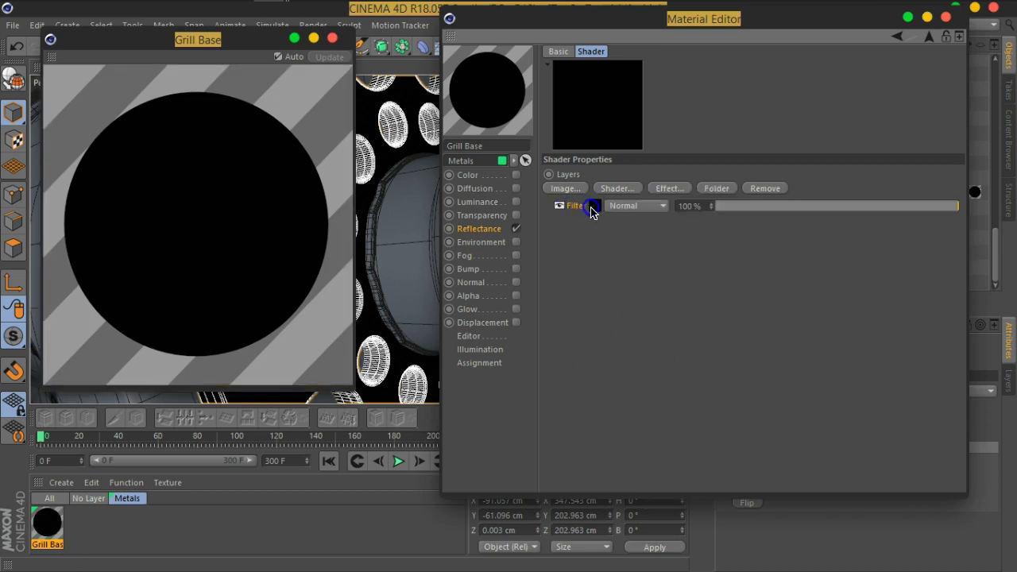
{"action": "left_click", "coordinate": [591, 208]}
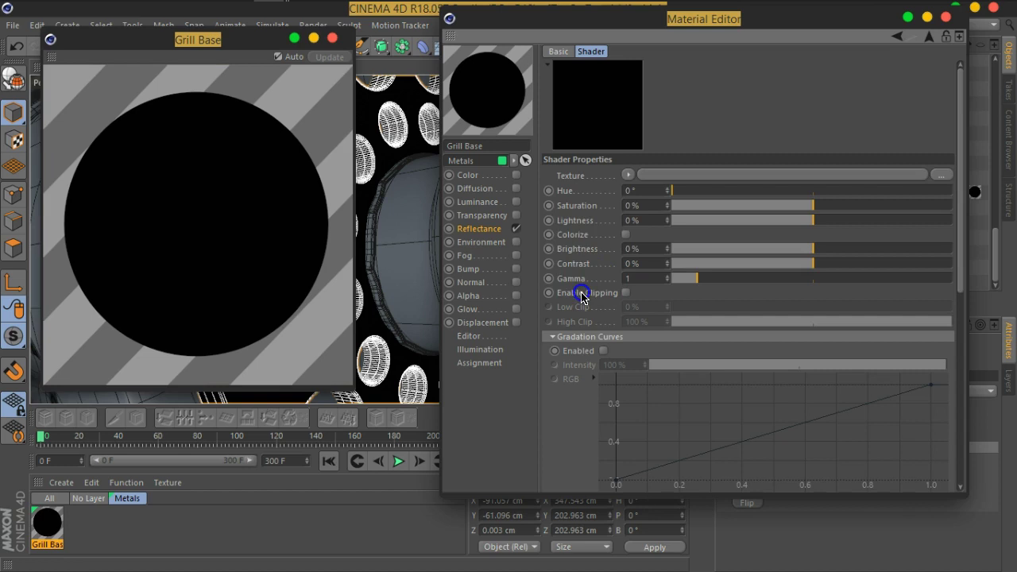
Step: Load the metal_grunge_painted diffuse image into the Filter layer without copying it to the project
{"action": "left_click", "coordinate": [627, 176]}
{"action": "left_click", "coordinate": [635, 202]}
{"action": "left_click", "coordinate": [596, 235]}
{"action": "scroll", "coordinate": [596, 233], "scroll_direction": "down", "scroll_amount": 3}
{"action": "scroll", "coordinate": [596, 233], "scroll_direction": "down", "scroll_amount": 2}
{"action": "left_click", "coordinate": [730, 187]}
{"action": "scroll", "coordinate": [680, 313], "scroll_direction": "down", "scroll_amount": 5}
{"action": "scroll", "coordinate": [680, 313], "scroll_direction": "down", "scroll_amount": 3}
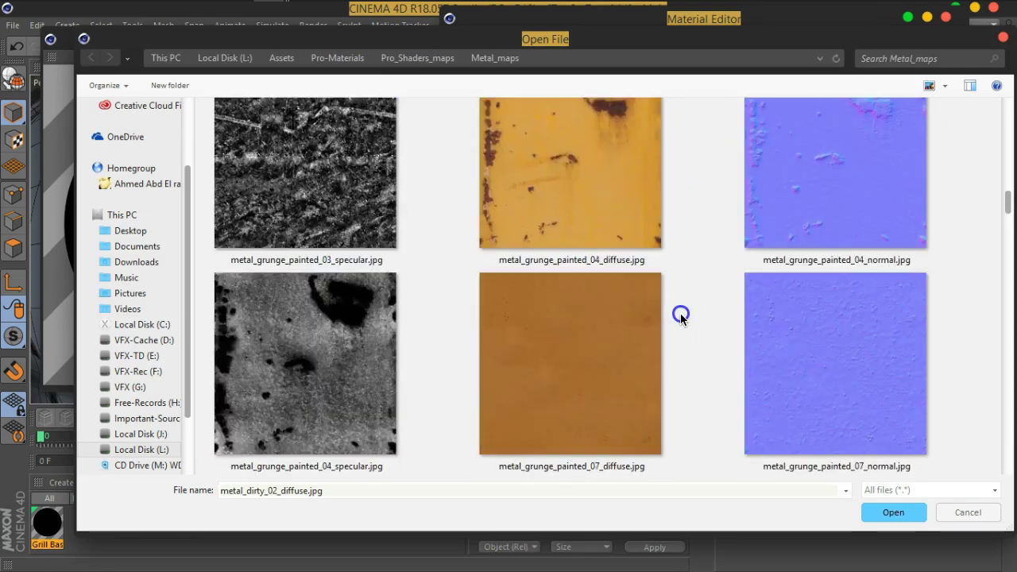
{"action": "scroll", "coordinate": [681, 313], "scroll_direction": "down", "scroll_amount": 5}
{"action": "scroll", "coordinate": [613, 314], "scroll_direction": "down", "scroll_amount": 3}
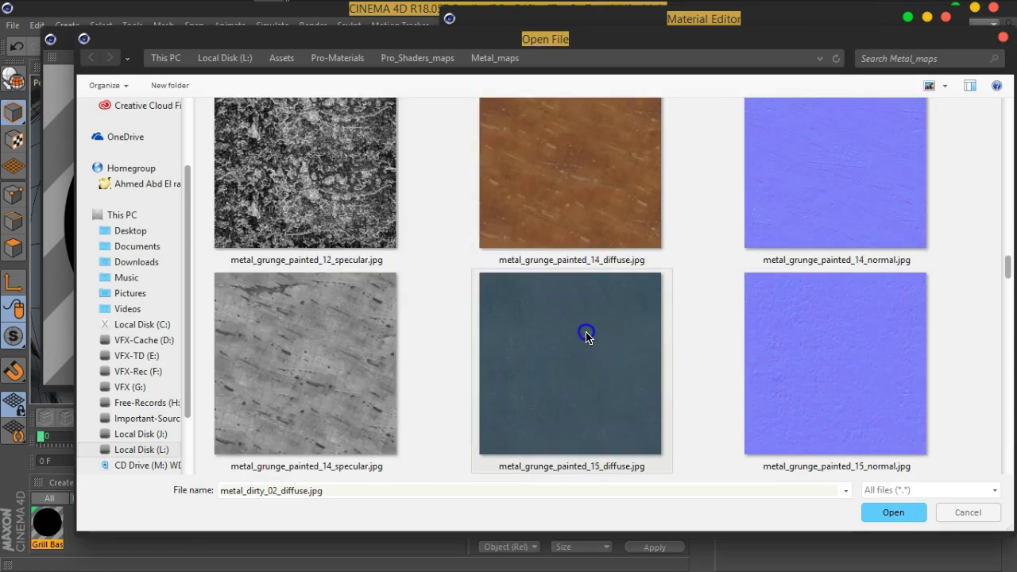
{"action": "scroll", "coordinate": [586, 335], "scroll_direction": "down", "scroll_amount": 2}
{"action": "left_click", "coordinate": [642, 399]}
{"action": "left_click", "coordinate": [888, 514]}
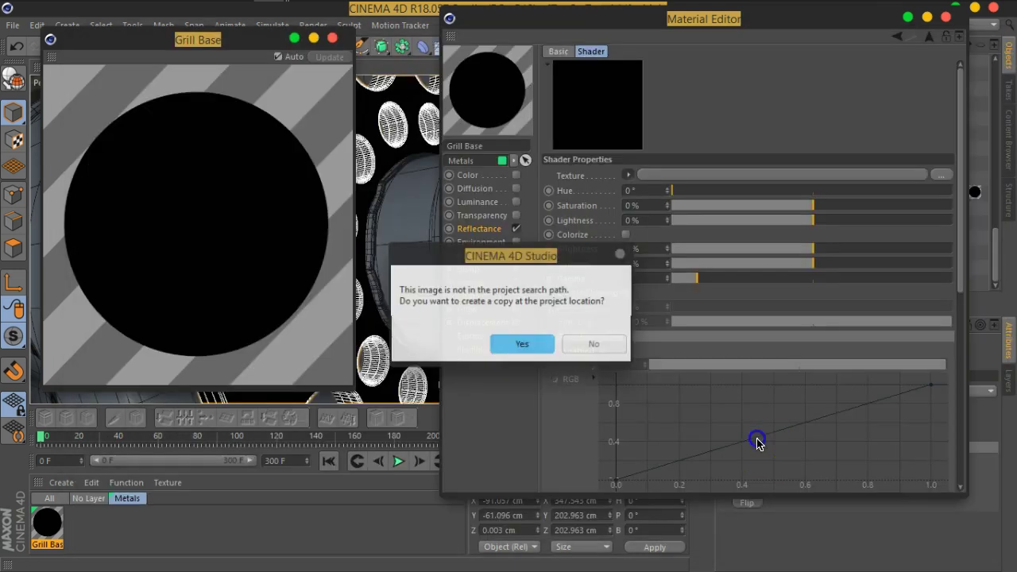
{"action": "left_click", "coordinate": [596, 344]}
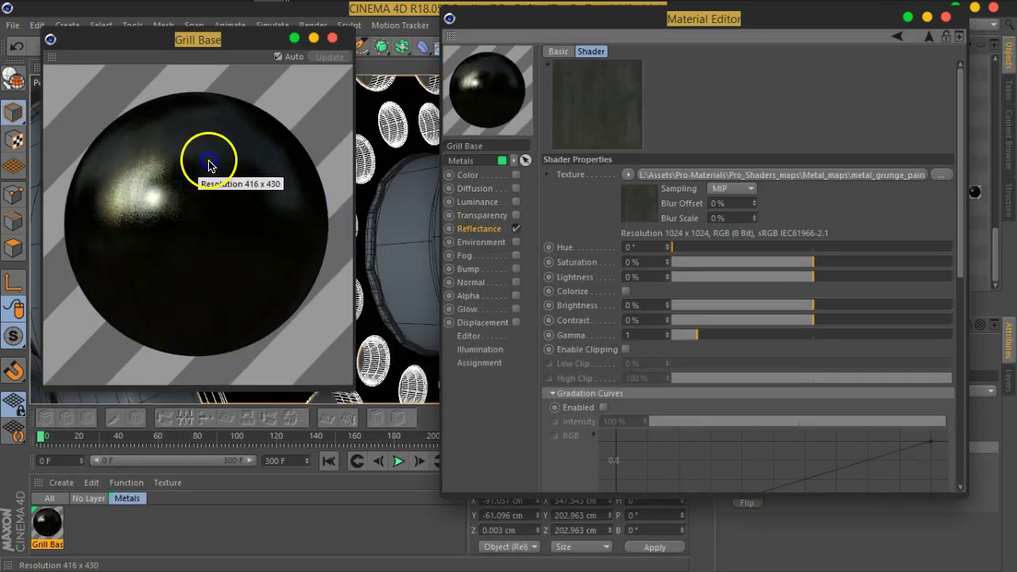
Step: Set the Filter shader's Saturation to -36% and Gamma to 1.45
{"action": "left_click_drag", "start_coordinate": [699, 334], "coordinate": [723, 335]}
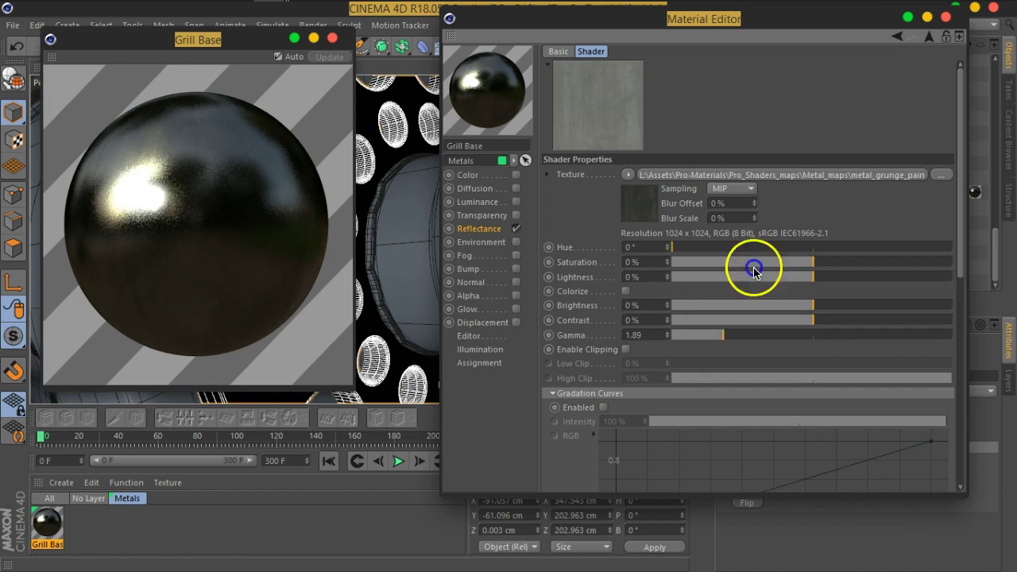
{"action": "left_click_drag", "start_coordinate": [813, 262], "coordinate": [763, 262]}
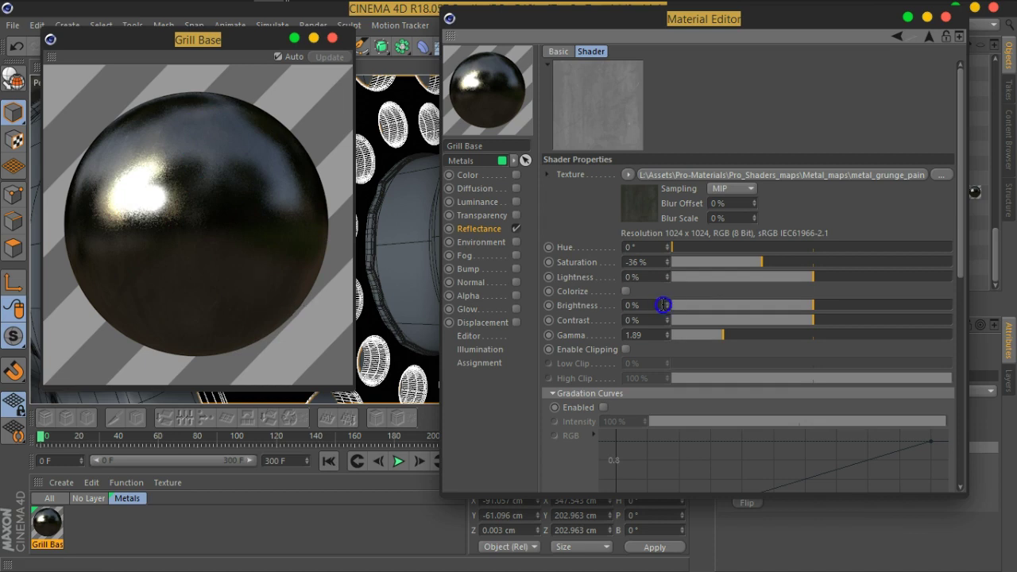
{"action": "mouse_move", "coordinate": [708, 335]}
{"action": "left_mouse_down"}
{"action": "mouse_move", "coordinate": [778, 337]}
{"action": "mouse_move", "coordinate": [702, 342]}
{"action": "left_mouse_up"}
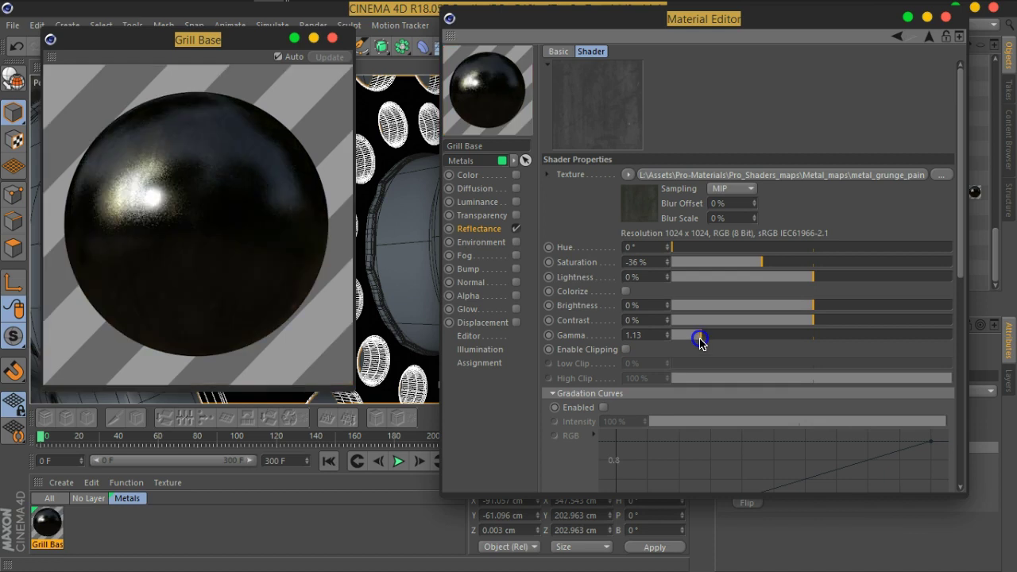
{"action": "left_click_drag", "start_coordinate": [711, 340], "coordinate": [712, 340]}
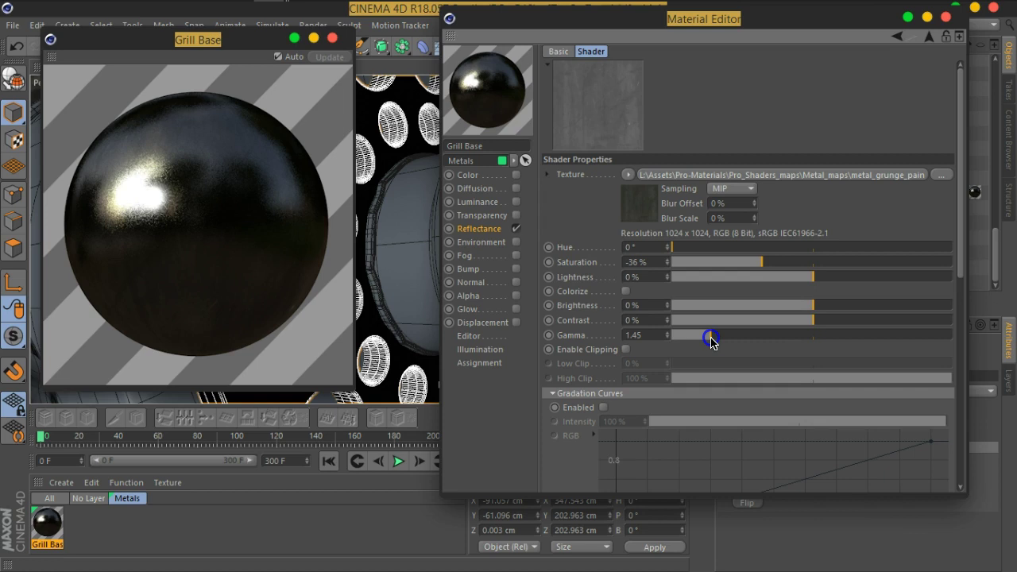
Step: Start a new image layer and browse from Pro-Materials to Assets > 2D Assets > Textures
{"action": "left_click", "coordinate": [929, 40]}
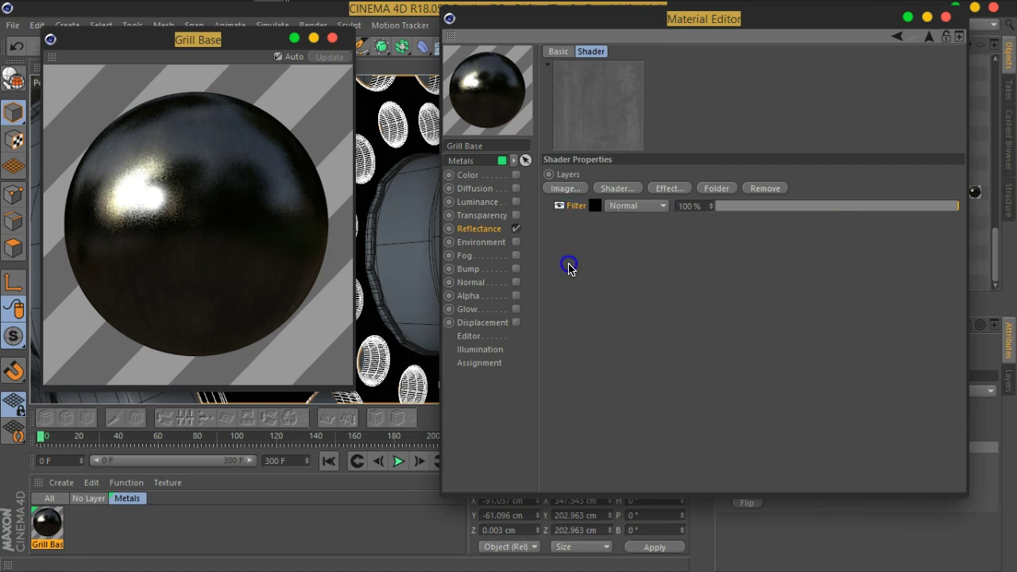
{"action": "left_click", "coordinate": [573, 191]}
{"action": "left_click", "coordinate": [606, 208]}
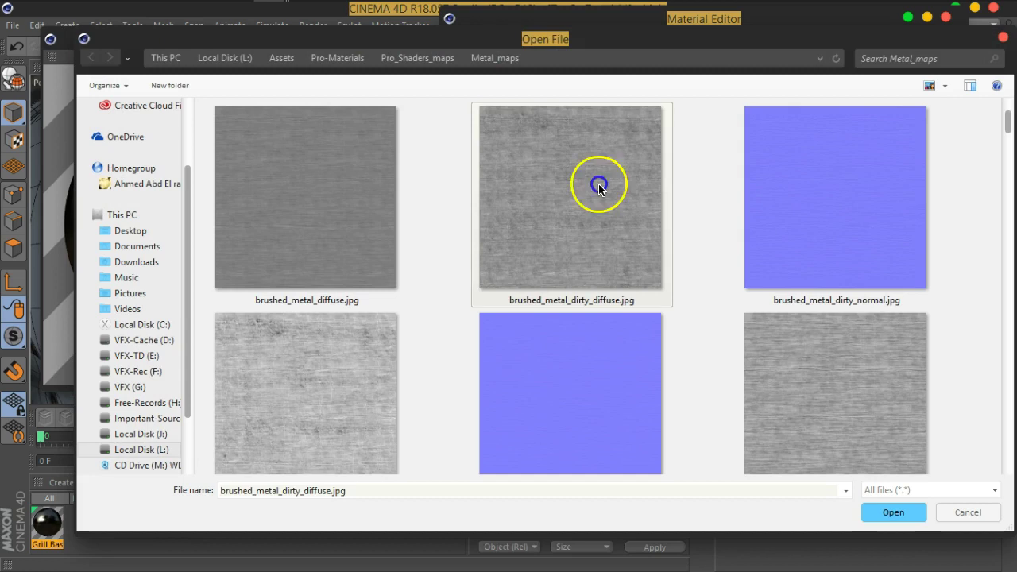
{"action": "left_click", "coordinate": [333, 60]}
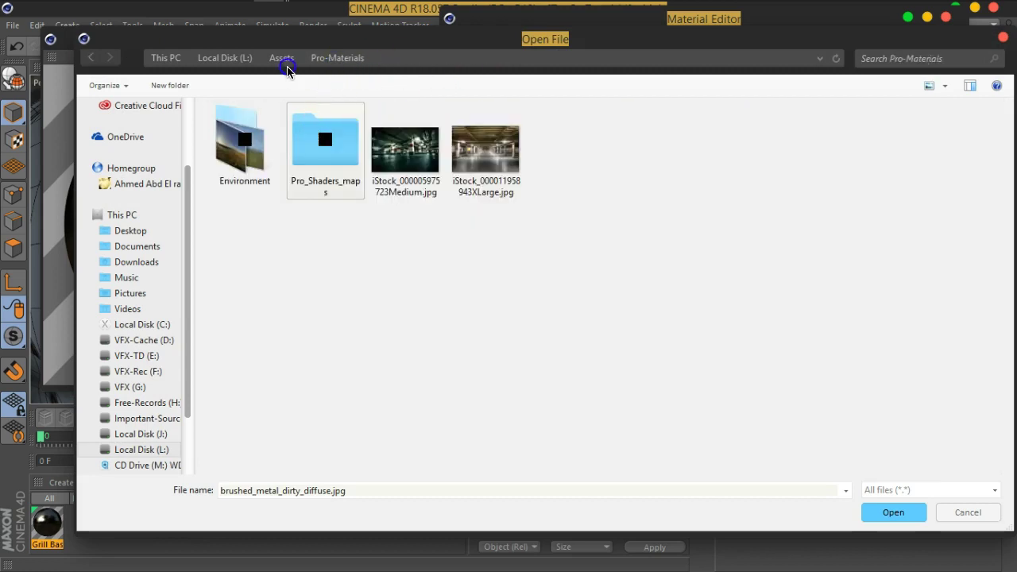
{"action": "left_click", "coordinate": [282, 58]}
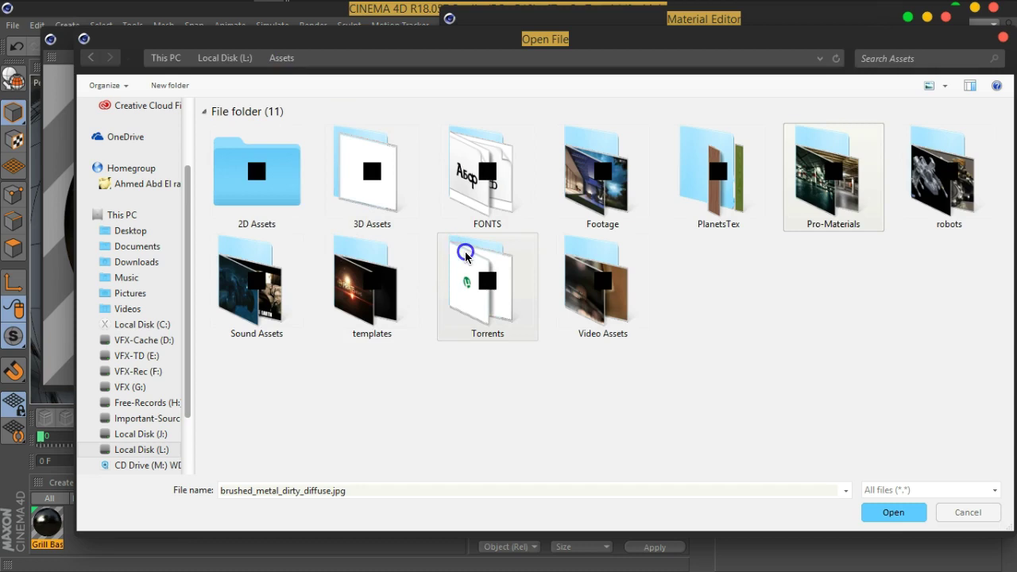
{"action": "double_click", "coordinate": [255, 198]}
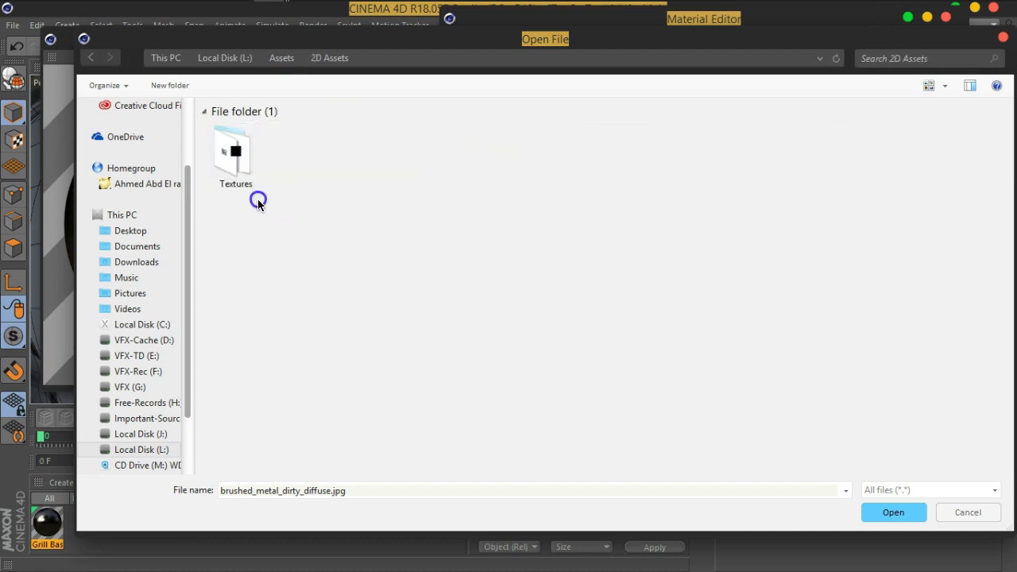
{"action": "double_click", "coordinate": [257, 197]}
Step: Load BW17.png from the Masks folder as a new layer without copying it to the project
{"action": "scroll", "coordinate": [669, 296], "scroll_direction": "down", "scroll_amount": 2}
{"action": "scroll", "coordinate": [668, 297], "scroll_direction": "down", "scroll_amount": 2, "text": "ctrl"}
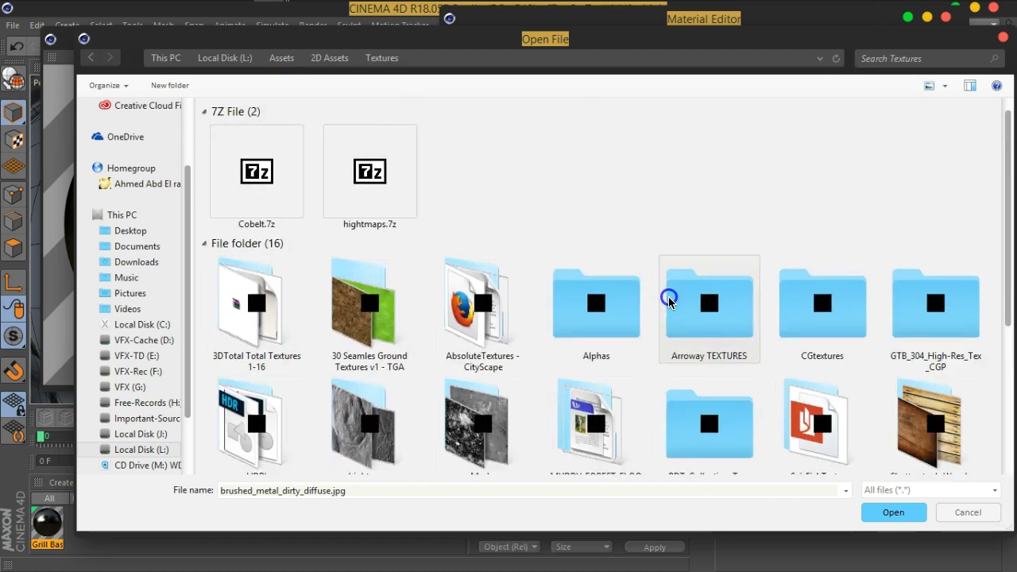
{"action": "scroll", "coordinate": [668, 300], "scroll_direction": "down", "scroll_amount": 1, "text": "ctrl"}
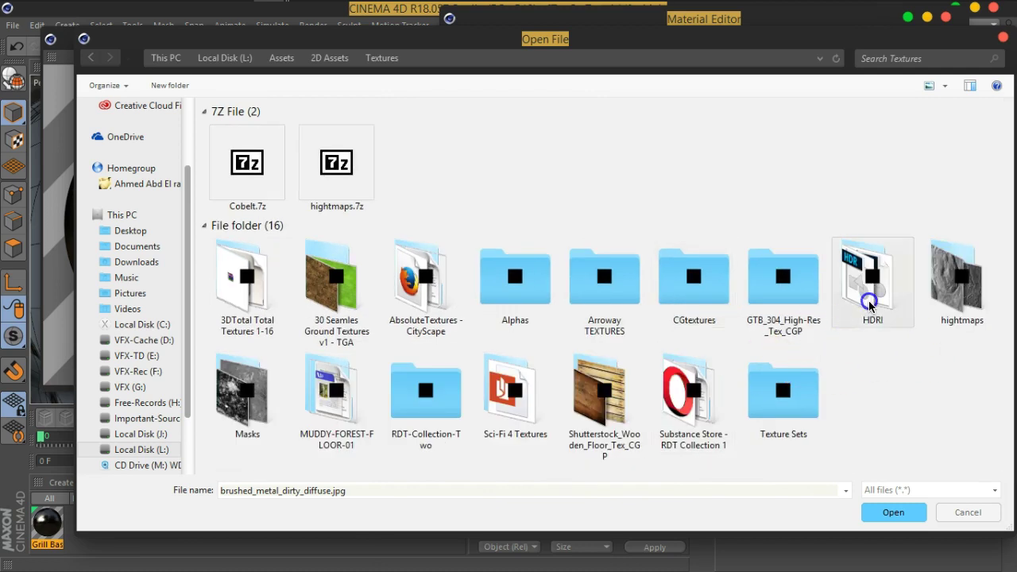
{"action": "double_click", "coordinate": [247, 389]}
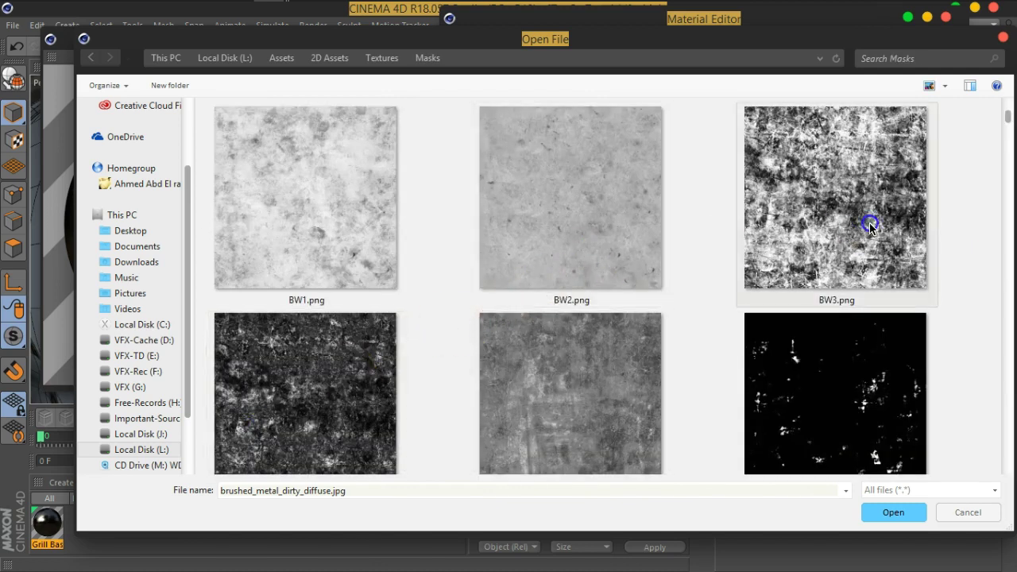
{"action": "scroll", "coordinate": [693, 235], "scroll_direction": "down", "scroll_amount": 3}
{"action": "scroll", "coordinate": [693, 235], "scroll_direction": "down", "scroll_amount": 3}
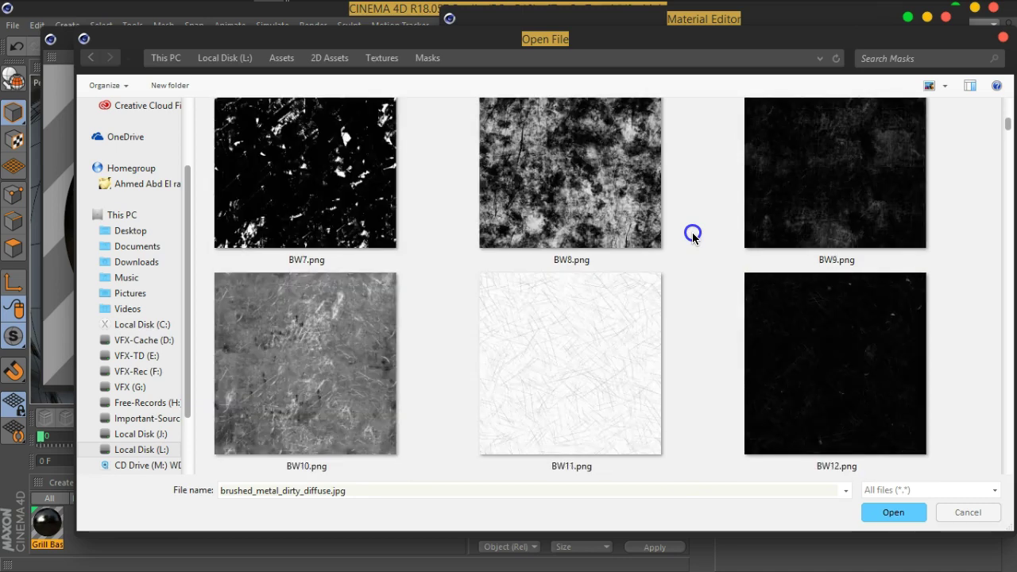
{"action": "scroll", "coordinate": [693, 236], "scroll_direction": "down", "scroll_amount": 2}
{"action": "scroll", "coordinate": [692, 233], "scroll_direction": "down", "scroll_amount": 2}
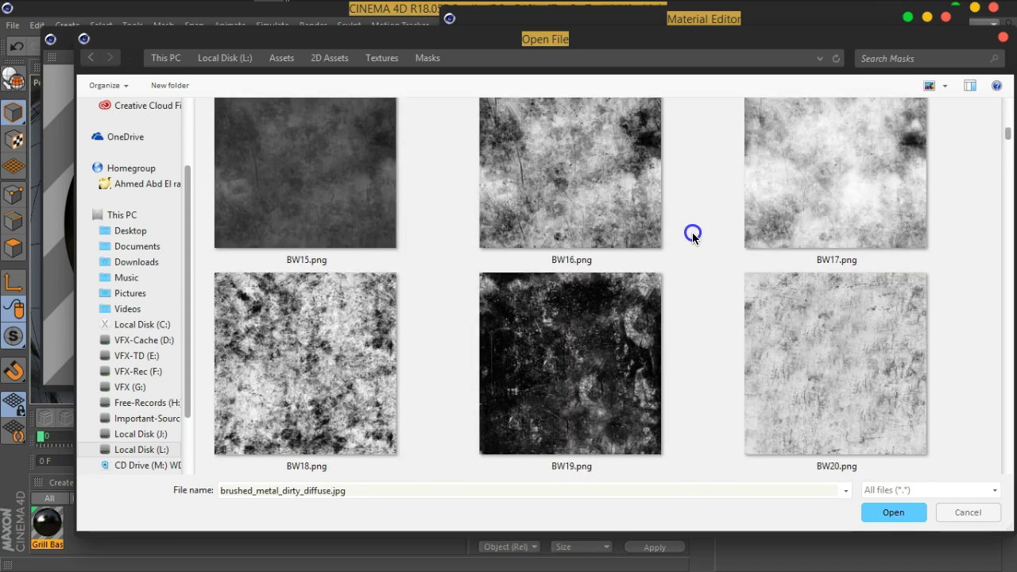
{"action": "left_click", "coordinate": [818, 172]}
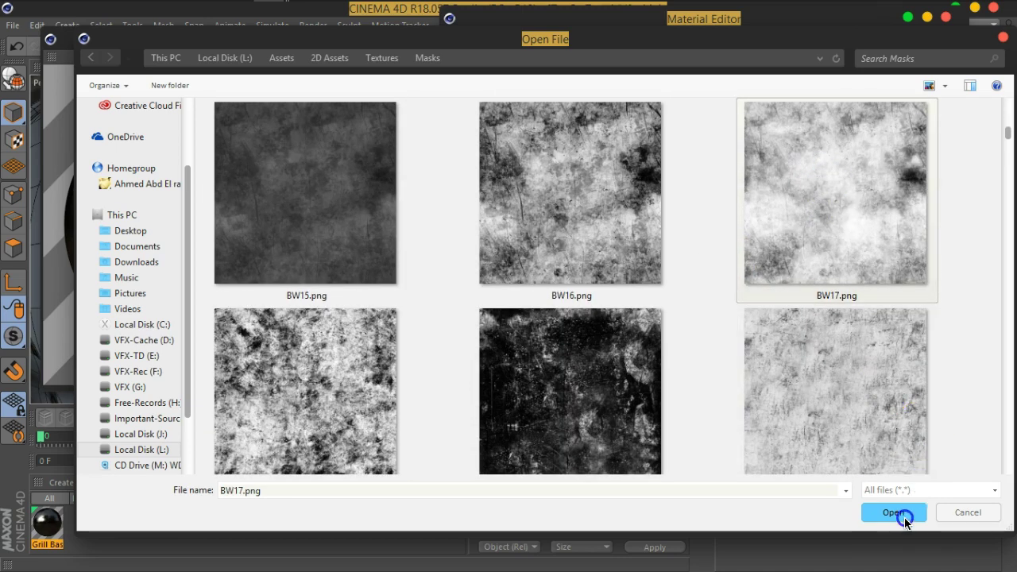
{"action": "left_click", "coordinate": [897, 513]}
{"action": "left_click", "coordinate": [604, 348]}
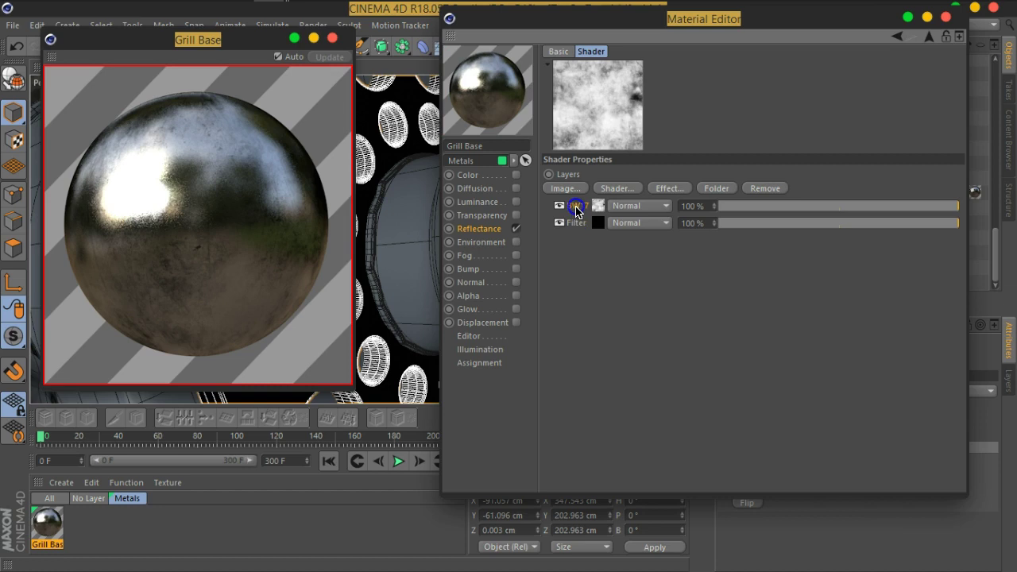
Step: Move the BW17 layer below the Filter layer and set its blend mode to Layer Mask
{"action": "left_click_drag", "start_coordinate": [576, 213], "coordinate": [580, 232]}
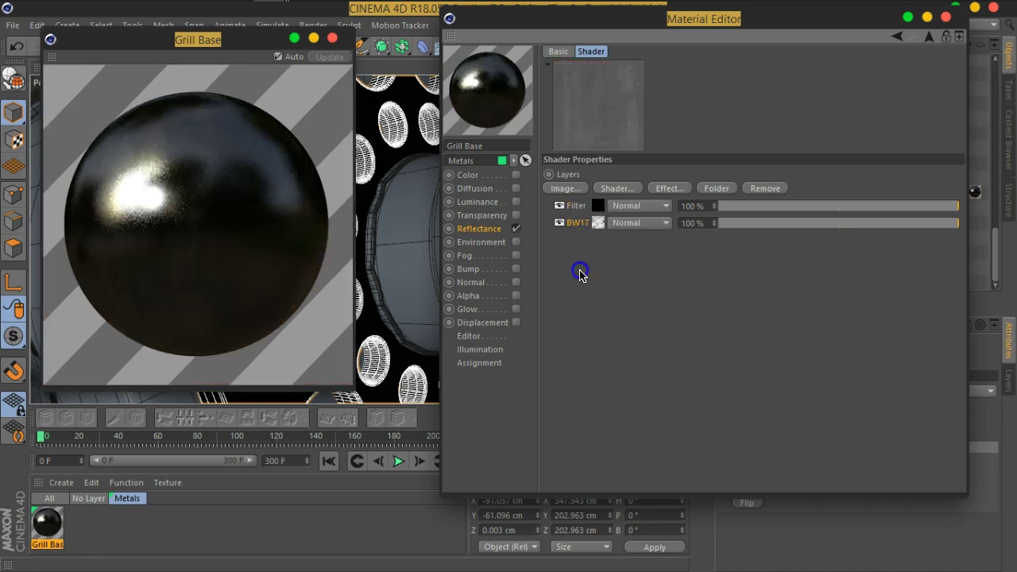
{"action": "left_click", "coordinate": [632, 223]}
{"action": "left_click", "coordinate": [648, 549]}
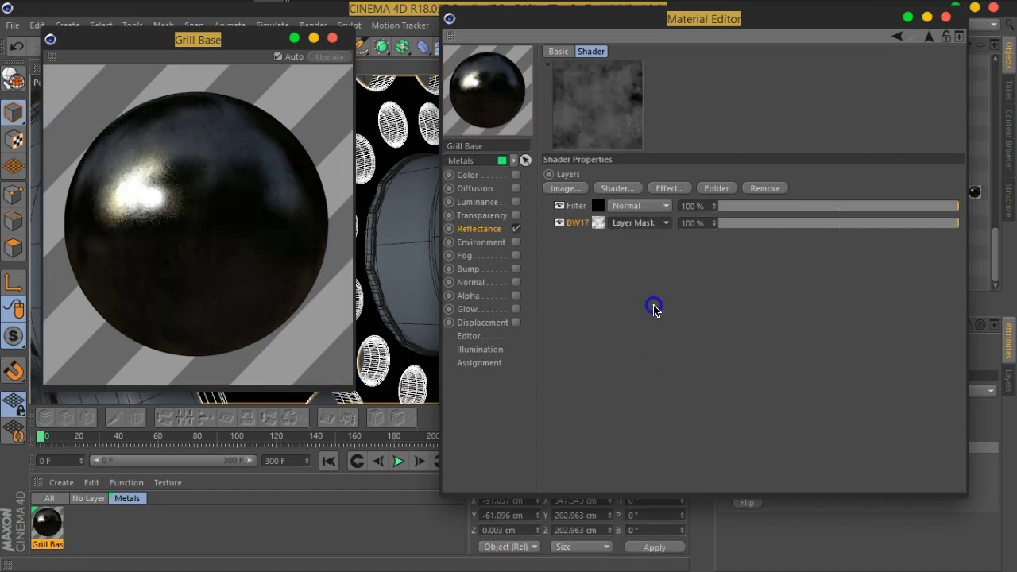
{"action": "left_click", "coordinate": [309, 281]}
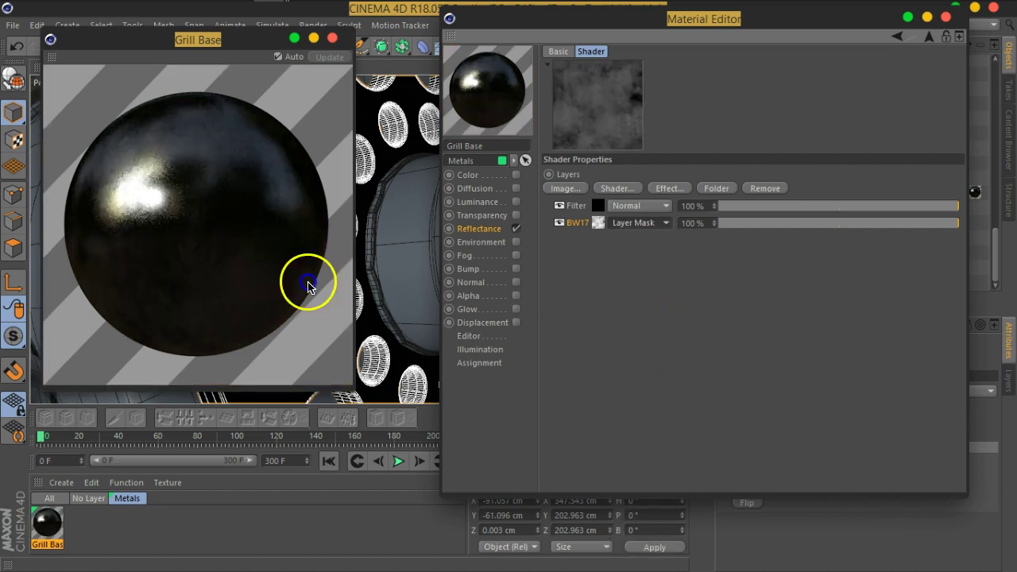
{"action": "left_click_drag", "start_coordinate": [588, 231], "coordinate": [607, 228]}
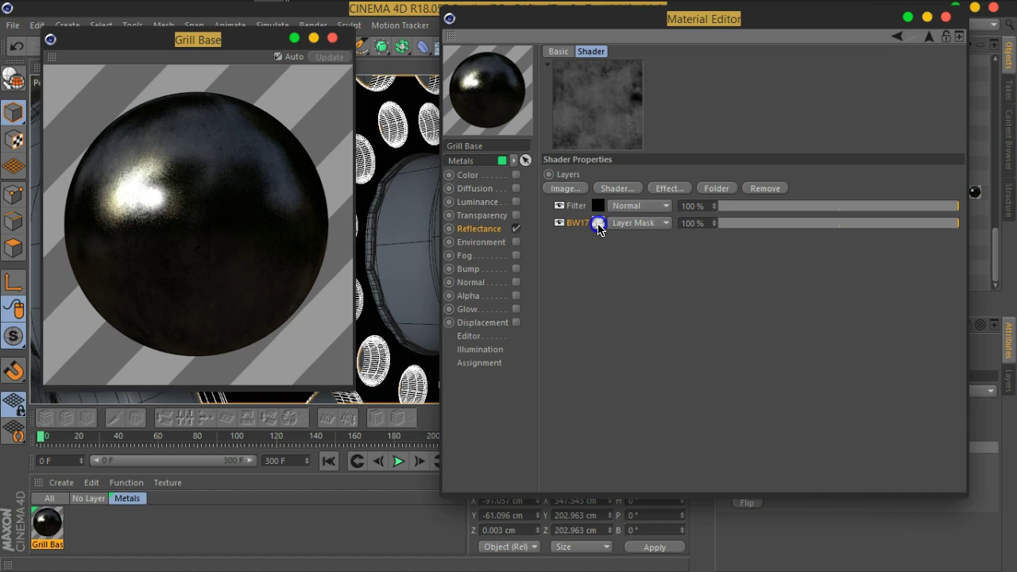
Step: Set the BW17 image layer's Black Point to 0
{"action": "double_click", "coordinate": [599, 226]}
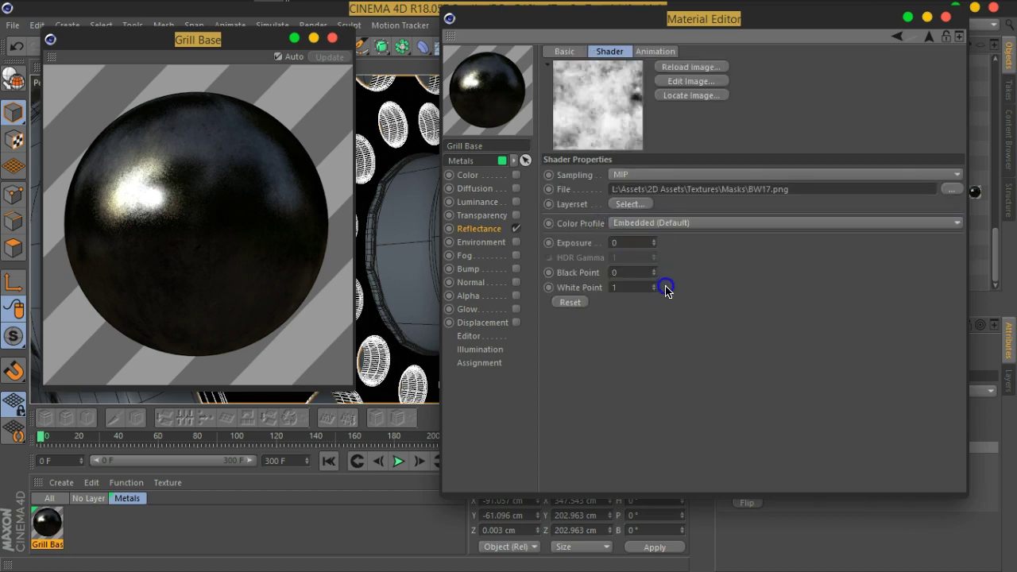
{"action": "left_click_drag", "start_coordinate": [653, 261], "coordinate": [653, 256]}
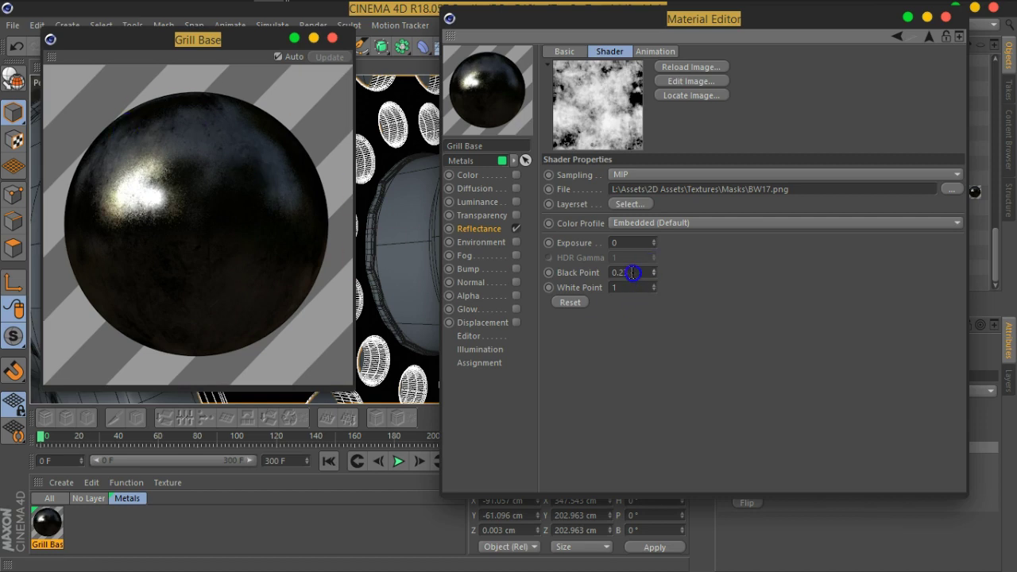
{"action": "type", "text": "0"}
{"action": "key", "text": "Return"}
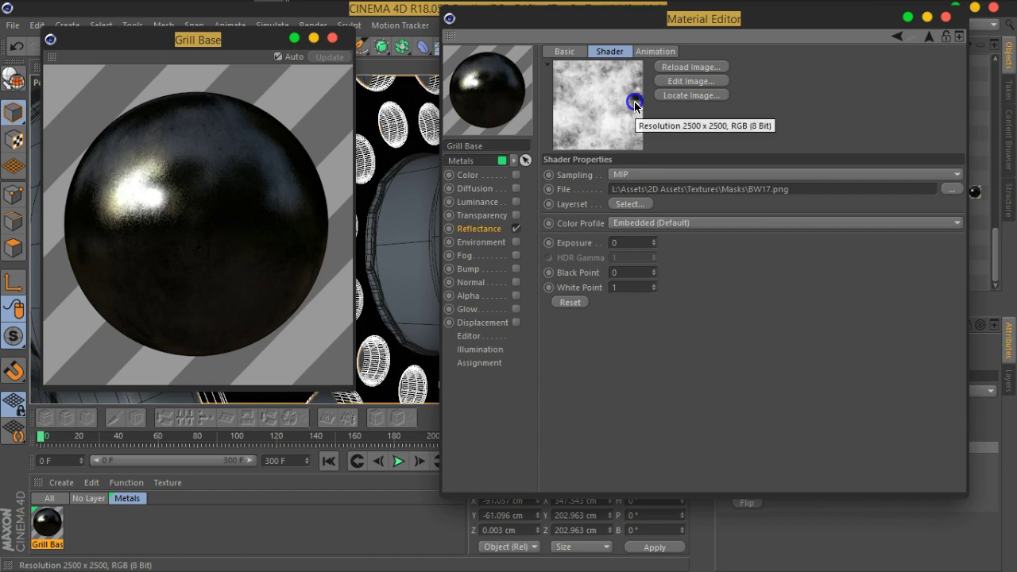
Step: Test lower opacities, then leave the Filter and BW17 layers at 100%
{"action": "left_click", "coordinate": [927, 40]}
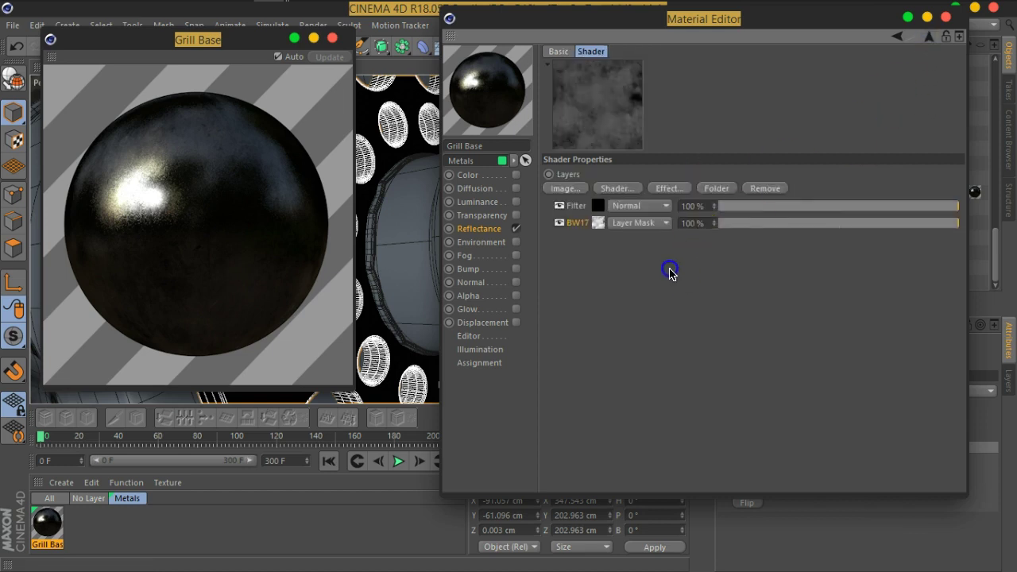
{"action": "left_click", "coordinate": [597, 223]}
{"action": "mouse_move", "coordinate": [597, 104]}
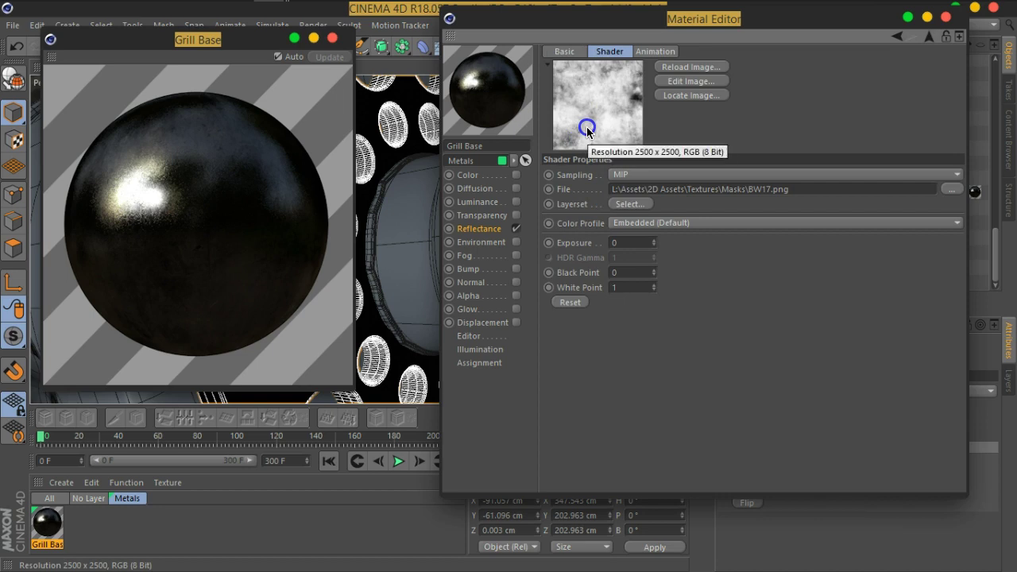
{"action": "left_click", "coordinate": [927, 39]}
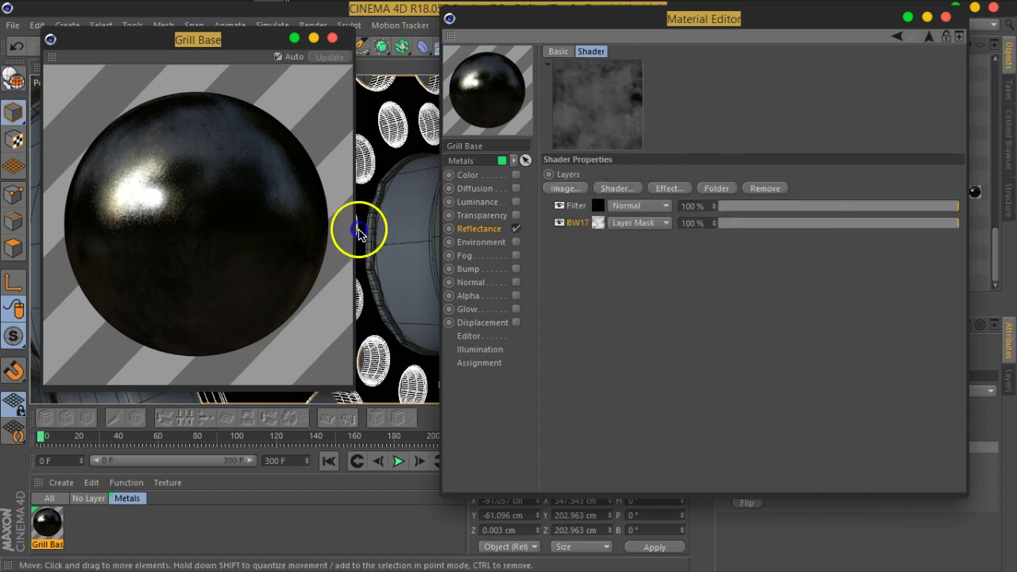
{"action": "mouse_move", "coordinate": [269, 238]}
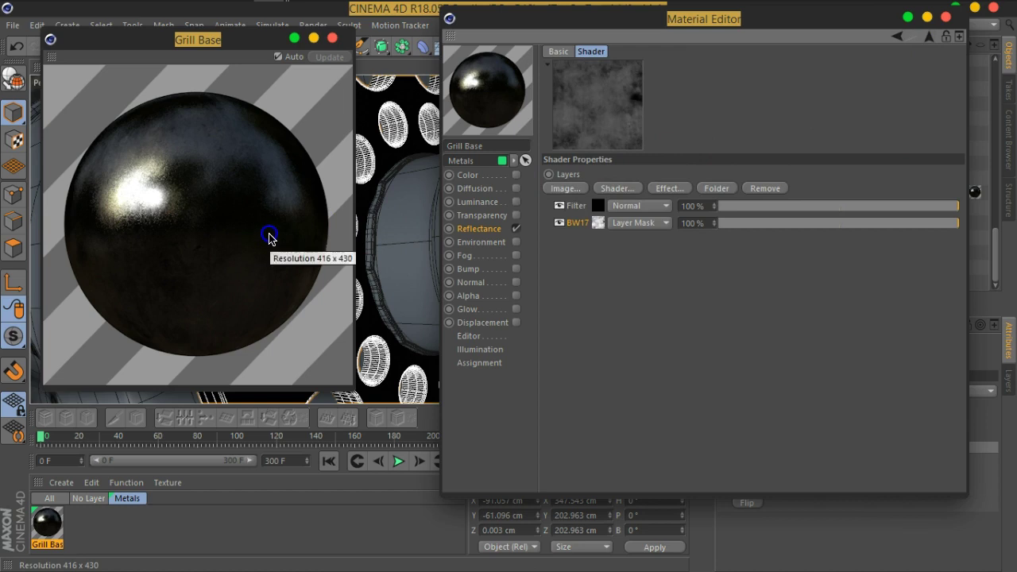
{"action": "mouse_move", "coordinate": [934, 206]}
{"action": "left_mouse_down"}
{"action": "mouse_move", "coordinate": [751, 212]}
{"action": "mouse_move", "coordinate": [976, 191]}
{"action": "left_mouse_up"}
{"action": "mouse_move", "coordinate": [938, 224]}
{"action": "left_mouse_down"}
{"action": "mouse_move", "coordinate": [790, 222]}
{"action": "mouse_move", "coordinate": [780, 205]}
{"action": "mouse_move", "coordinate": [965, 206]}
{"action": "left_mouse_up"}
{"action": "left_click_drag", "start_coordinate": [791, 223], "coordinate": [965, 223]}
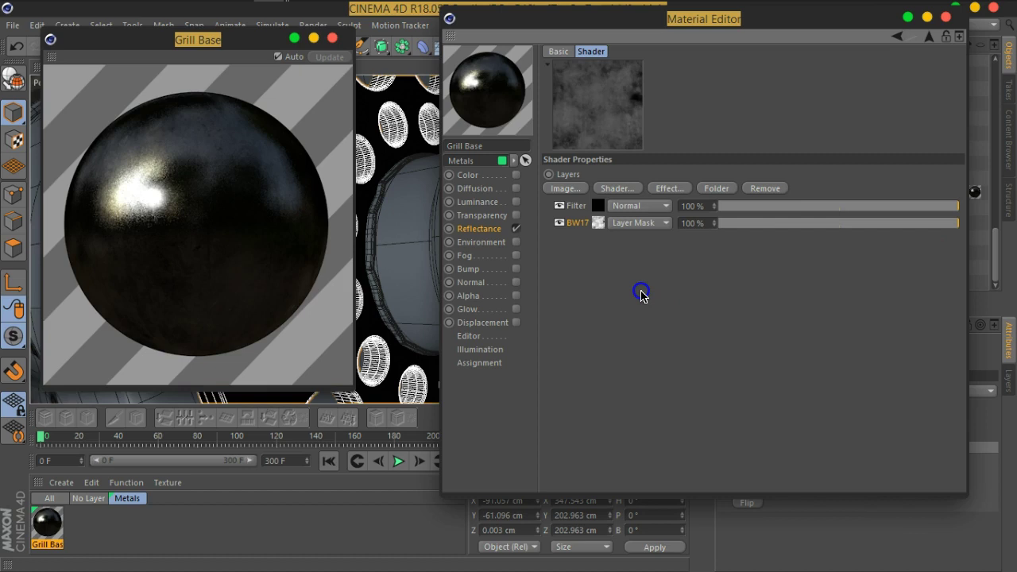
Step: Add a Color layer to the top of the Grill Base layer stack
{"action": "left_click", "coordinate": [624, 189]}
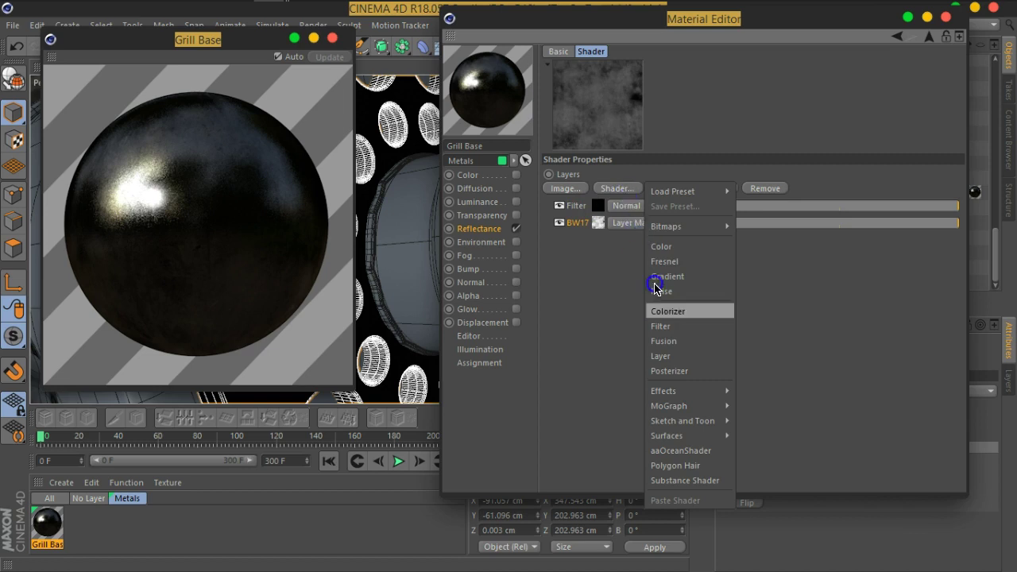
{"action": "left_click", "coordinate": [678, 247]}
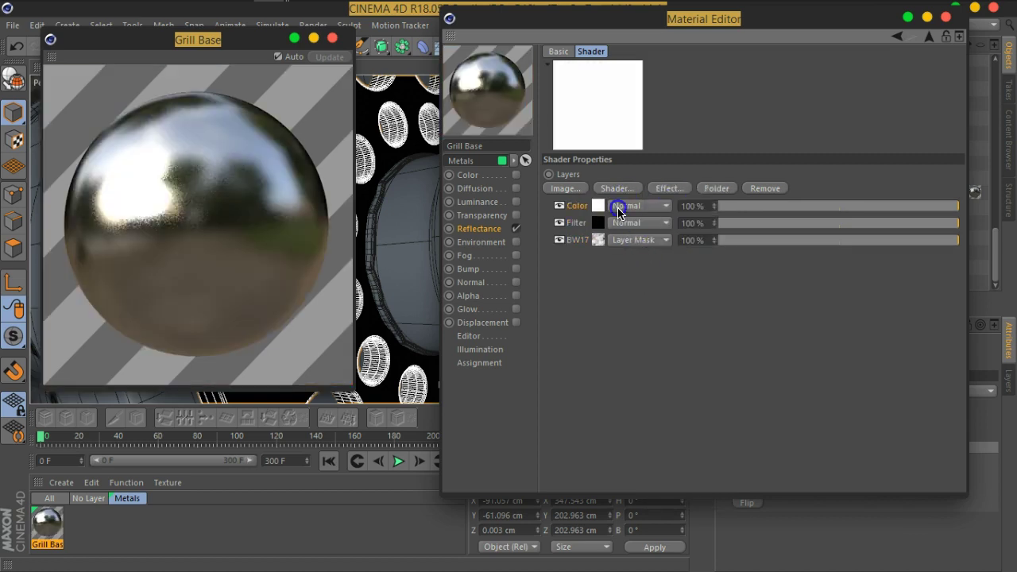
{"action": "left_click", "coordinate": [600, 207]}
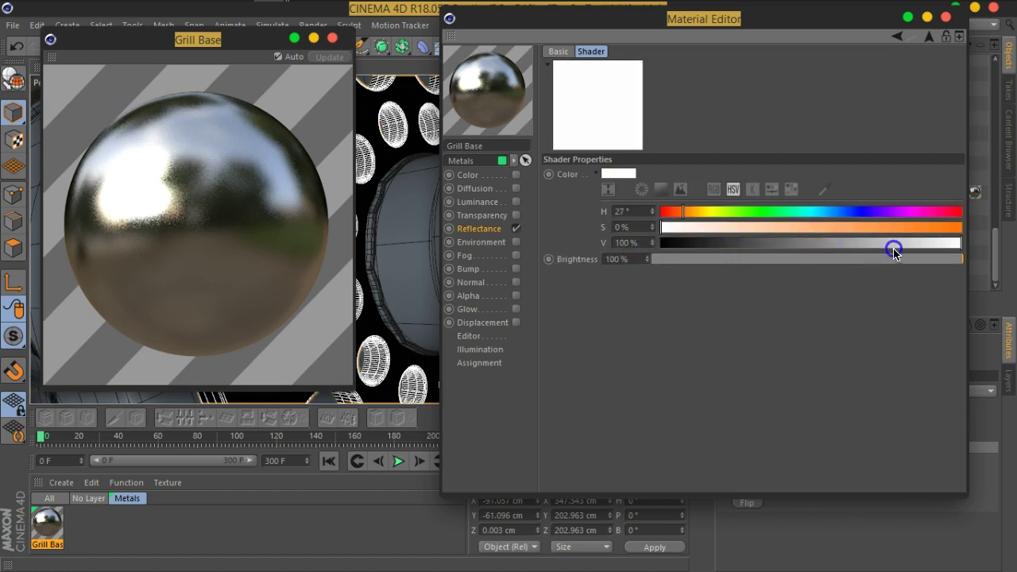
Step: Tint the Color layer pale blue-grey at H 202°, S 7%, V 80%
{"action": "left_click_drag", "start_coordinate": [953, 245], "coordinate": [881, 243]}
{"action": "left_click_drag", "start_coordinate": [704, 228], "coordinate": [721, 227]}
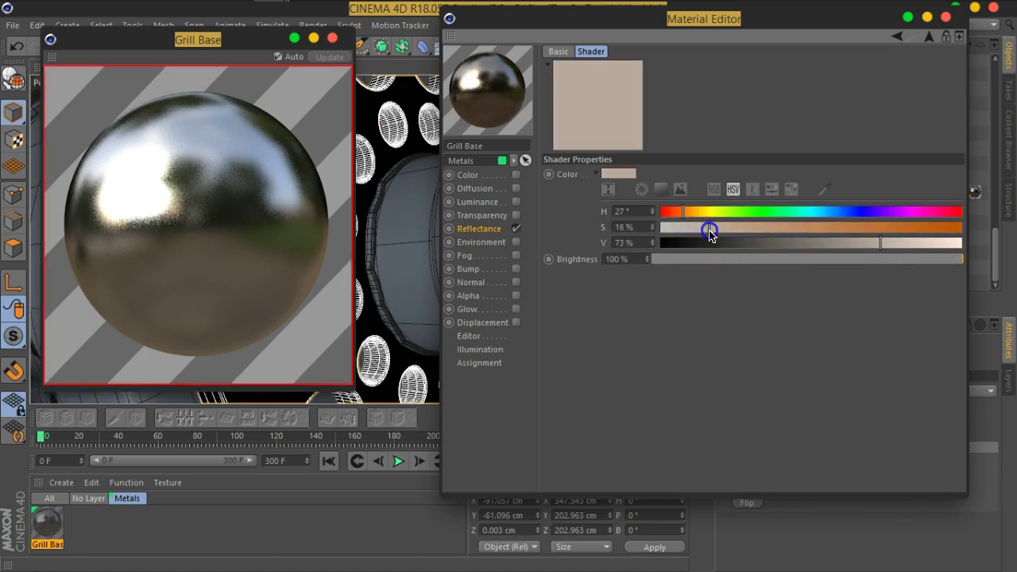
{"action": "left_click_drag", "start_coordinate": [949, 245], "coordinate": [921, 243]}
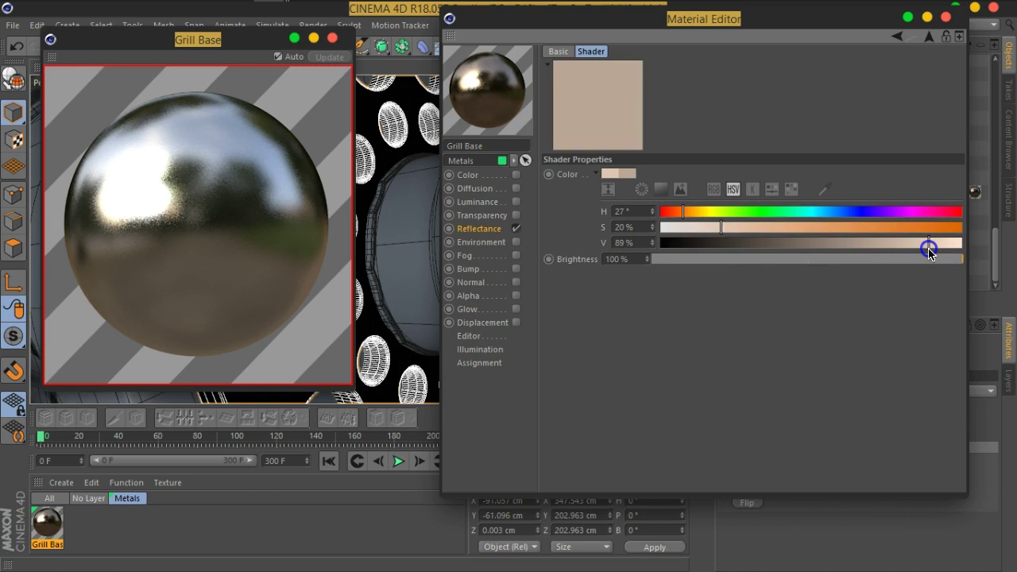
{"action": "left_click_drag", "start_coordinate": [662, 229], "coordinate": [682, 230]}
{"action": "left_click_drag", "start_coordinate": [922, 243], "coordinate": [902, 246]}
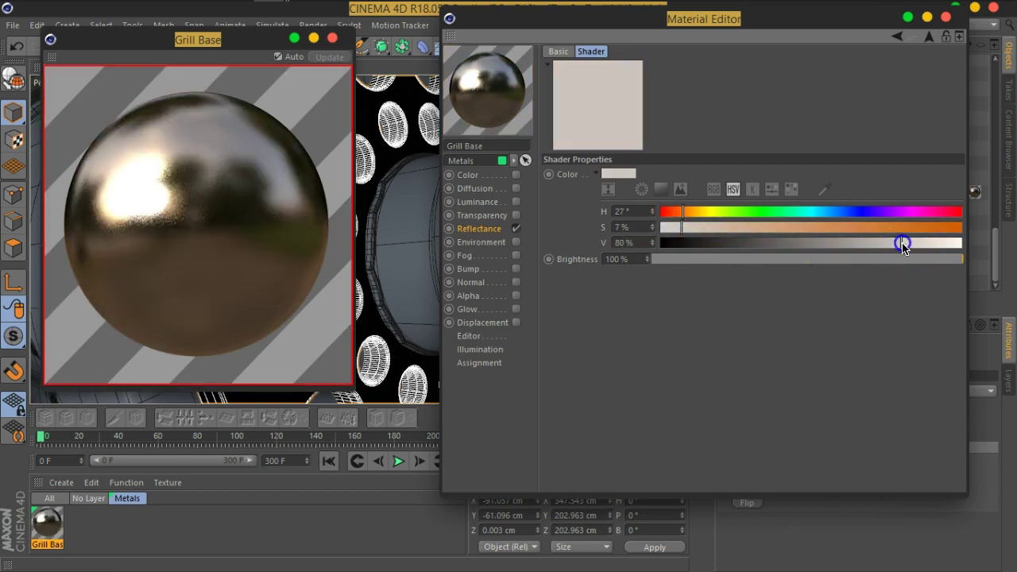
{"action": "left_click", "coordinate": [829, 215]}
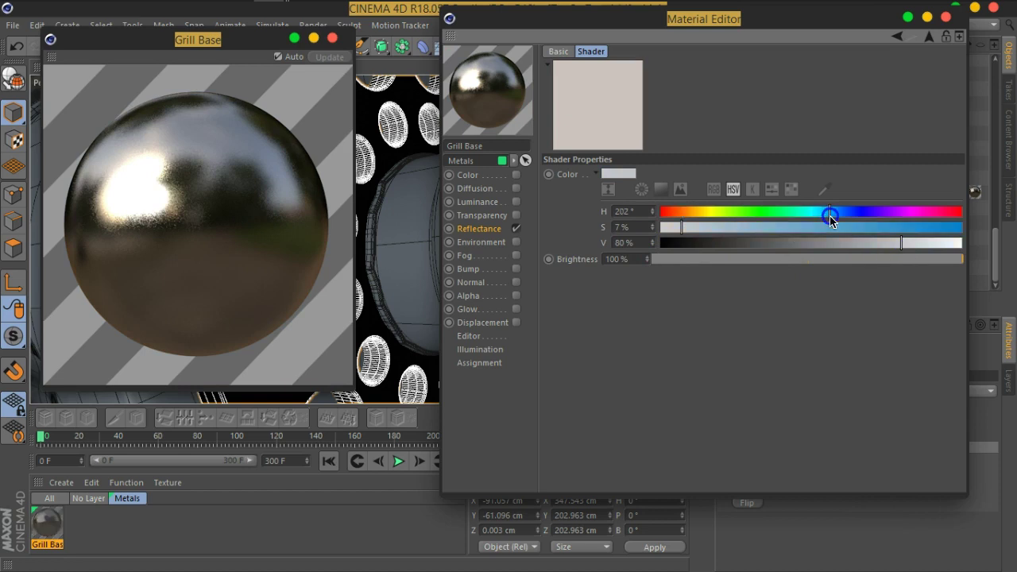
{"action": "left_click", "coordinate": [929, 37]}
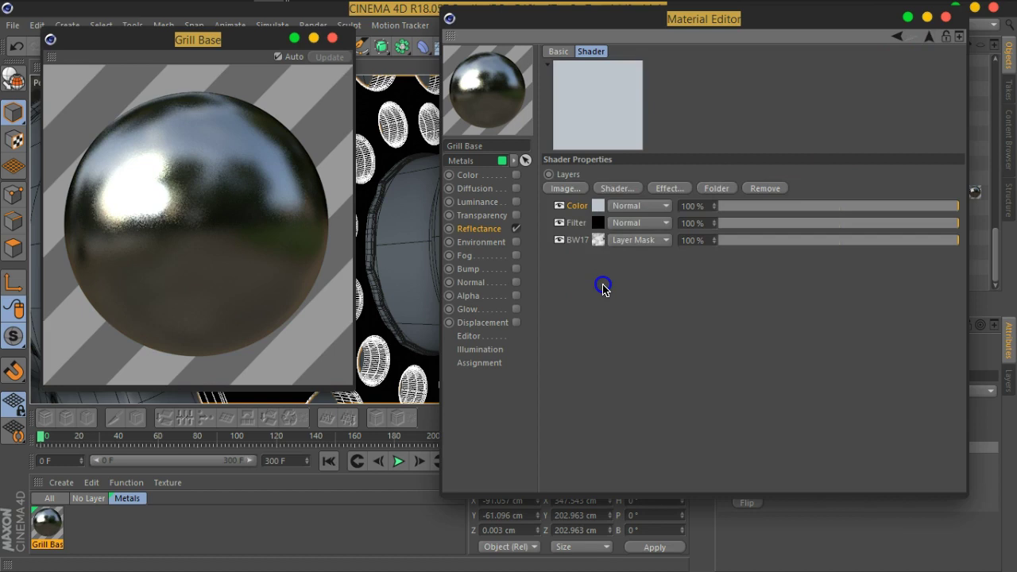
Step: After trying Multiply and Lighten, set the Color layer to Soft Light at 40% opacity
{"action": "left_click_drag", "start_coordinate": [942, 207], "coordinate": [780, 211]}
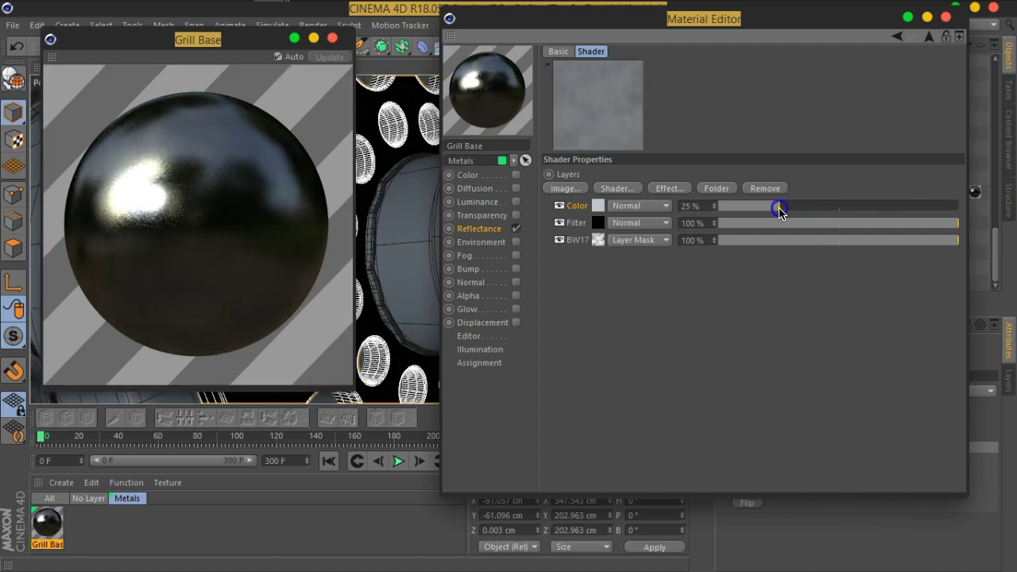
{"action": "left_click_drag", "start_coordinate": [775, 211], "coordinate": [771, 211]}
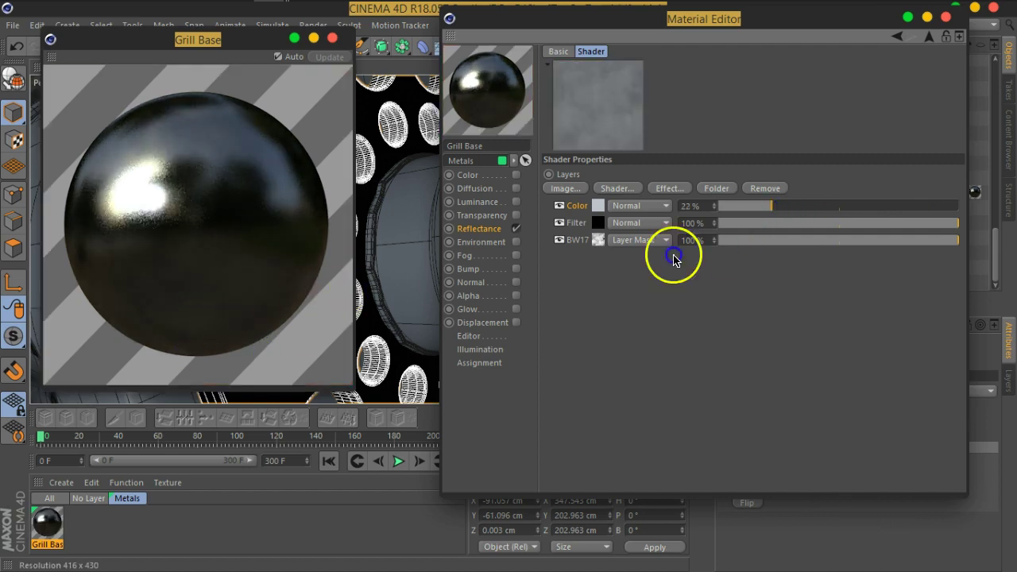
{"action": "left_click", "coordinate": [647, 209]}
{"action": "left_click", "coordinate": [640, 242]}
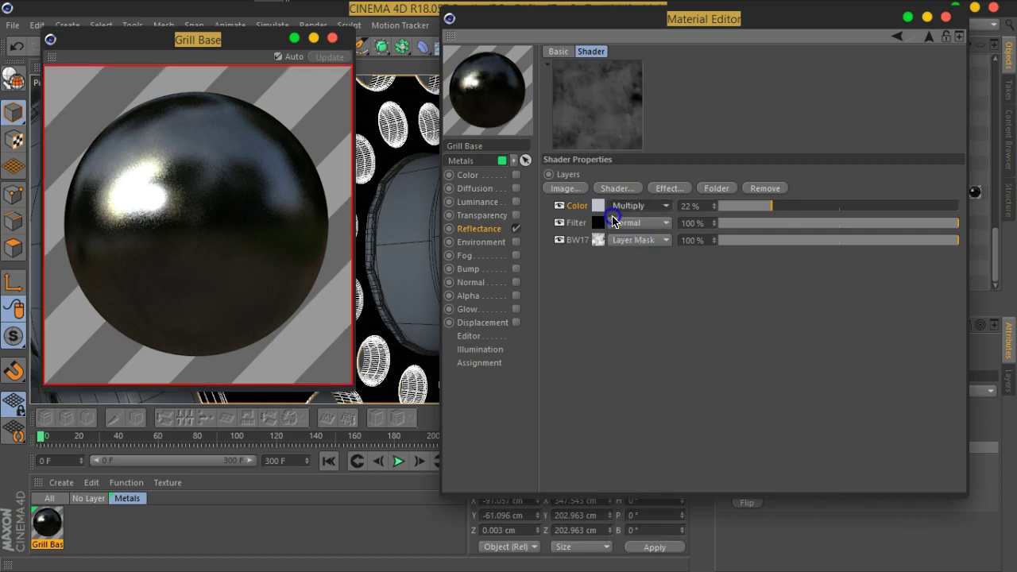
{"action": "left_click_drag", "start_coordinate": [782, 210], "coordinate": [972, 206]}
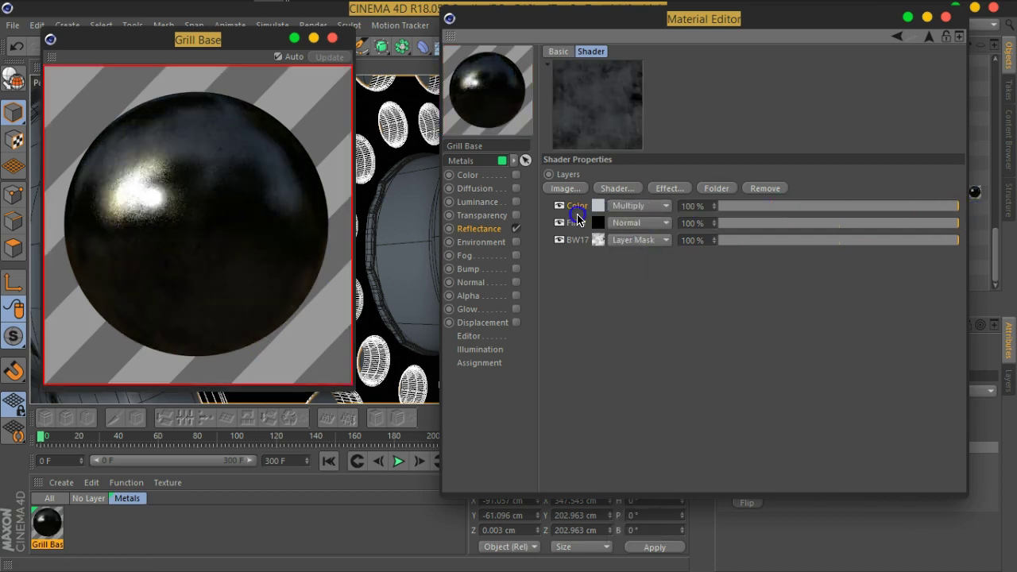
{"action": "left_click", "coordinate": [627, 209]}
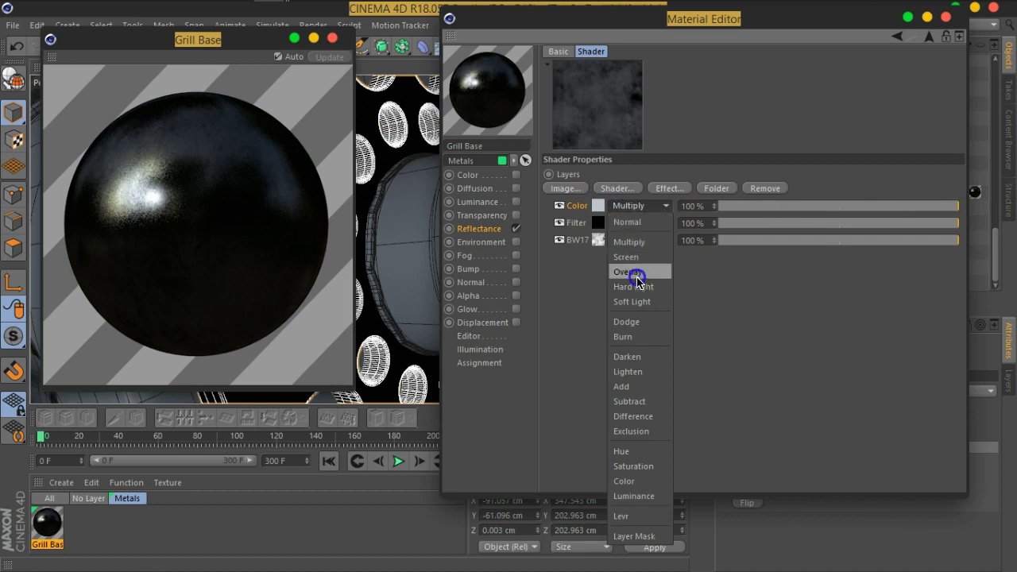
{"action": "left_click", "coordinate": [636, 372]}
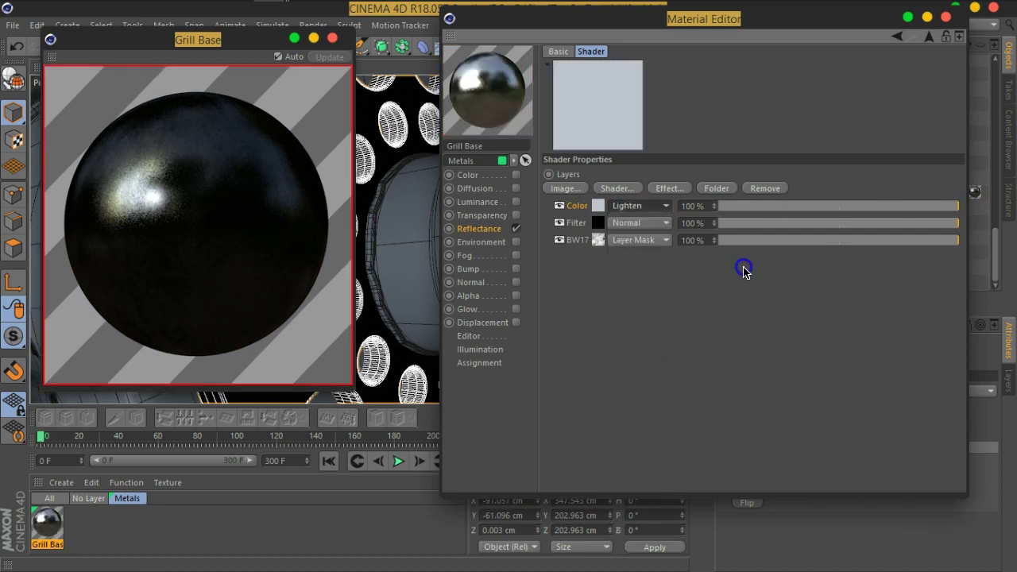
{"action": "left_click", "coordinate": [650, 216]}
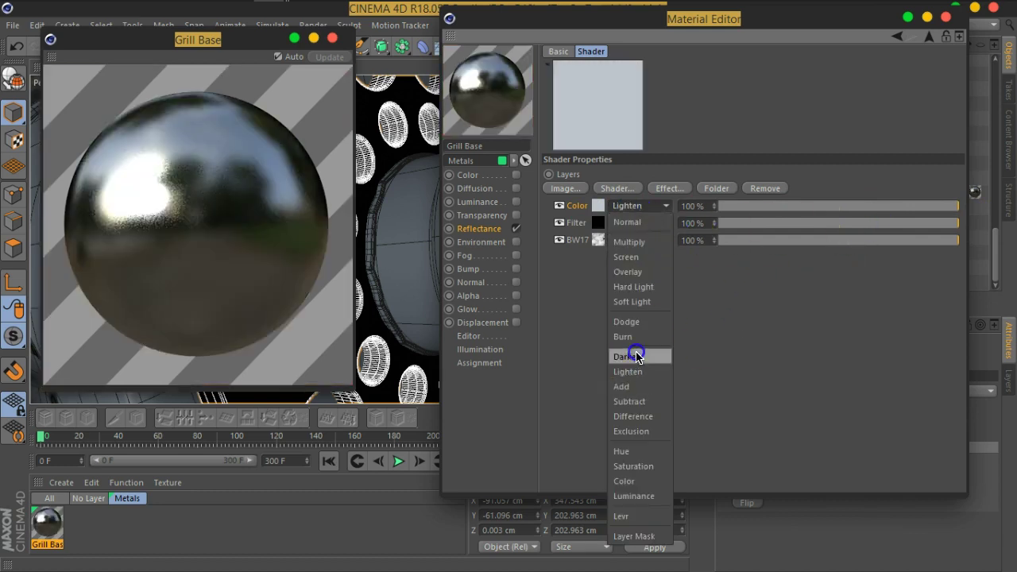
{"action": "left_click", "coordinate": [635, 310]}
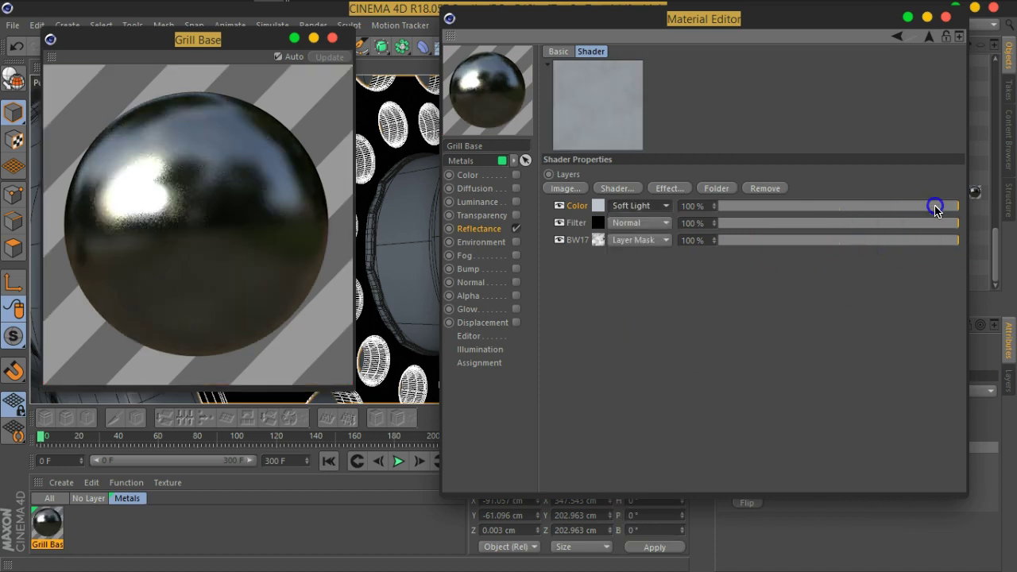
{"action": "left_click_drag", "start_coordinate": [931, 212], "coordinate": [817, 212]}
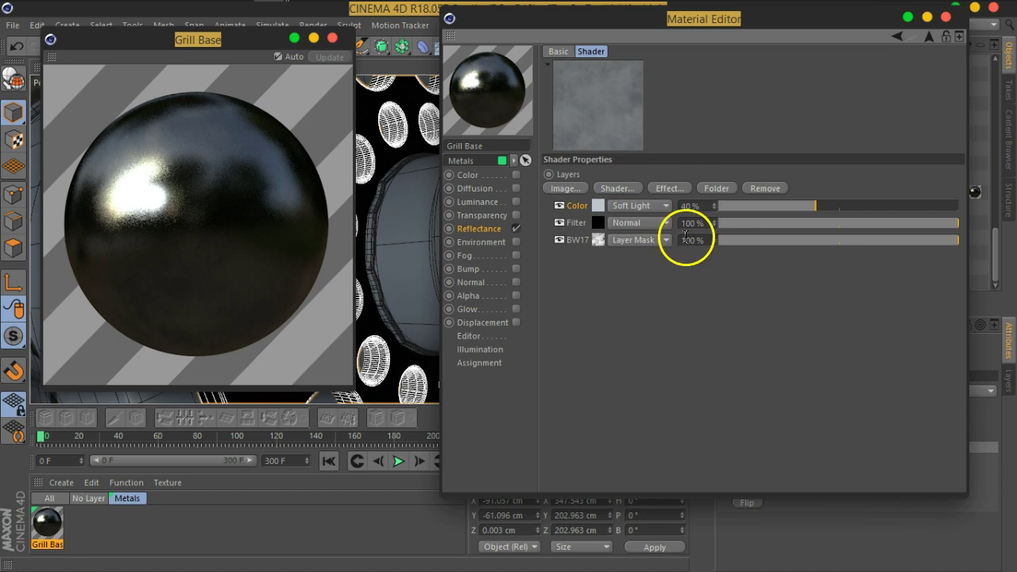
Step: Add a Brightness/Contrast/Gamma effect layer at Brightness 11%, Contrast 23%, Gamma 0.9
{"action": "left_click", "coordinate": [669, 189]}
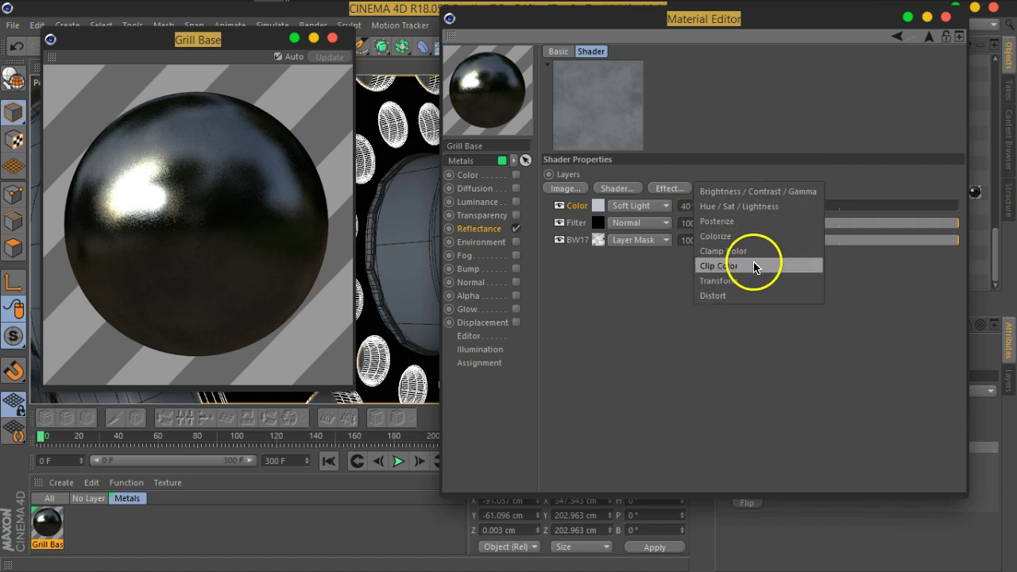
{"action": "left_click", "coordinate": [744, 194]}
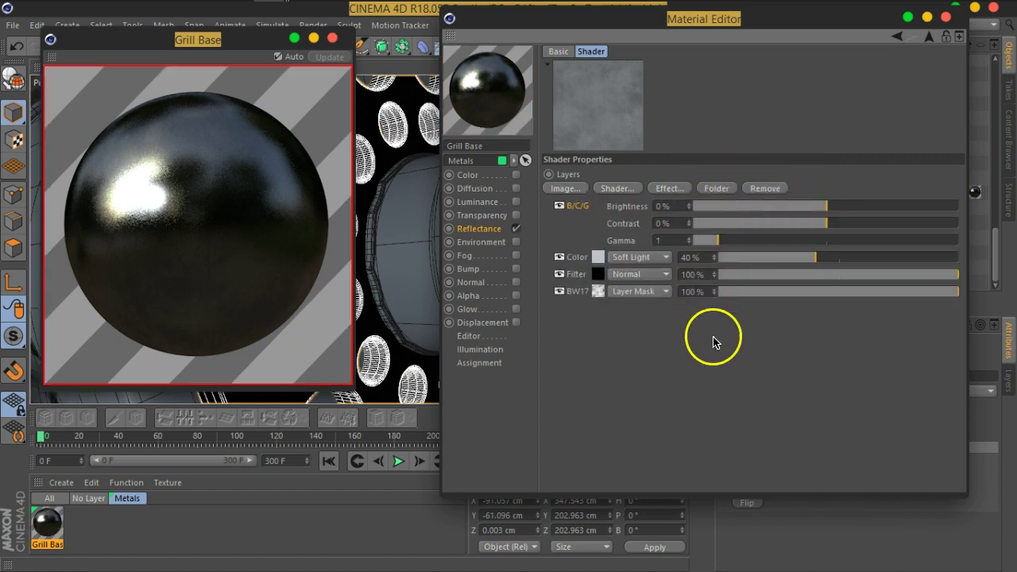
{"action": "mouse_move", "coordinate": [826, 226]}
{"action": "left_mouse_down"}
{"action": "mouse_move", "coordinate": [852, 230]}
{"action": "mouse_move", "coordinate": [807, 230]}
{"action": "mouse_move", "coordinate": [826, 230]}
{"action": "mouse_move", "coordinate": [811, 215]}
{"action": "mouse_move", "coordinate": [856, 226]}
{"action": "left_mouse_up"}
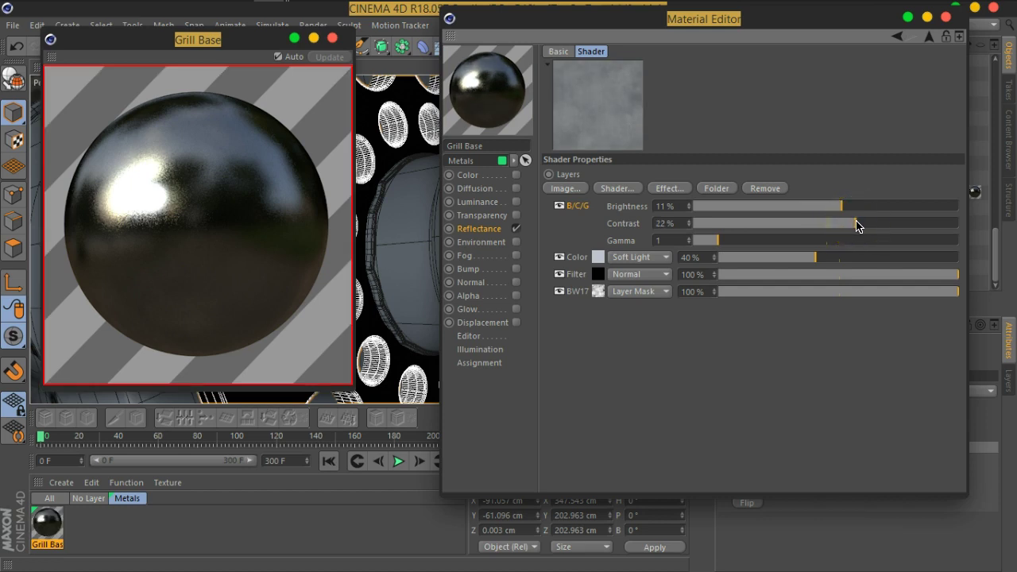
{"action": "left_click_drag", "start_coordinate": [856, 226], "coordinate": [857, 225]}
{"action": "left_click_drag", "start_coordinate": [720, 242], "coordinate": [713, 247]}
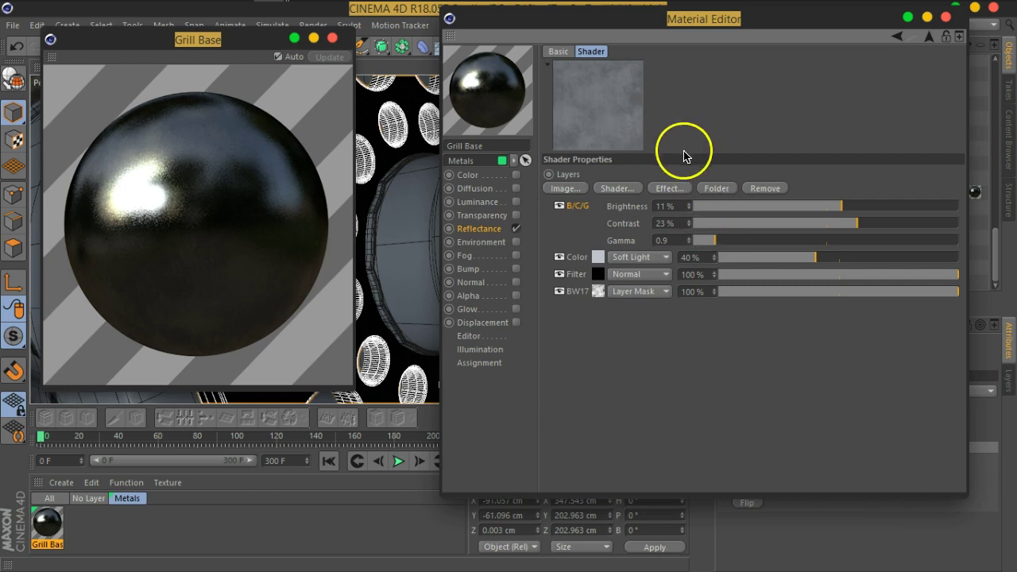
{"action": "mouse_move", "coordinate": [249, 44]}
{"action": "left_mouse_down"}
{"action": "mouse_move", "coordinate": [509, 113]}
{"action": "mouse_move", "coordinate": [792, 113]}
{"action": "left_mouse_up"}
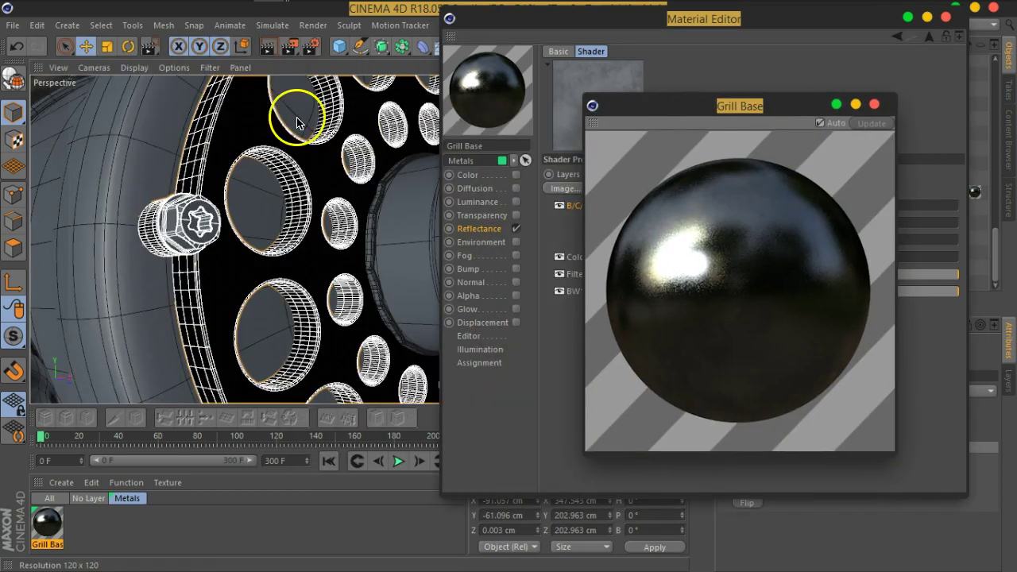
Step: Render a region over the grill in the viewport to preview the metal material
{"action": "left_click", "coordinate": [291, 54]}
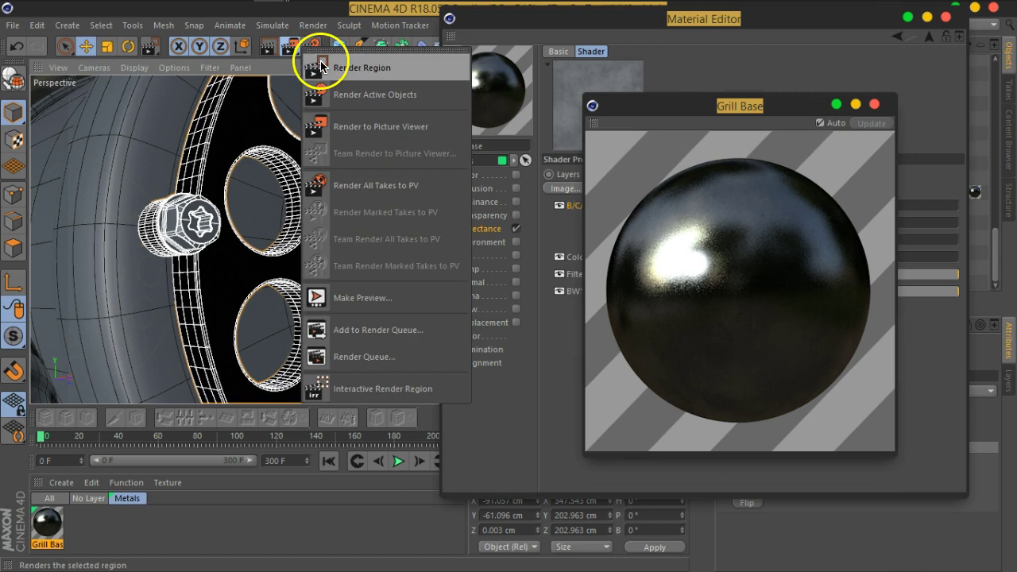
{"action": "left_click", "coordinate": [318, 62]}
{"action": "left_click_drag", "start_coordinate": [156, 98], "coordinate": [381, 310]}
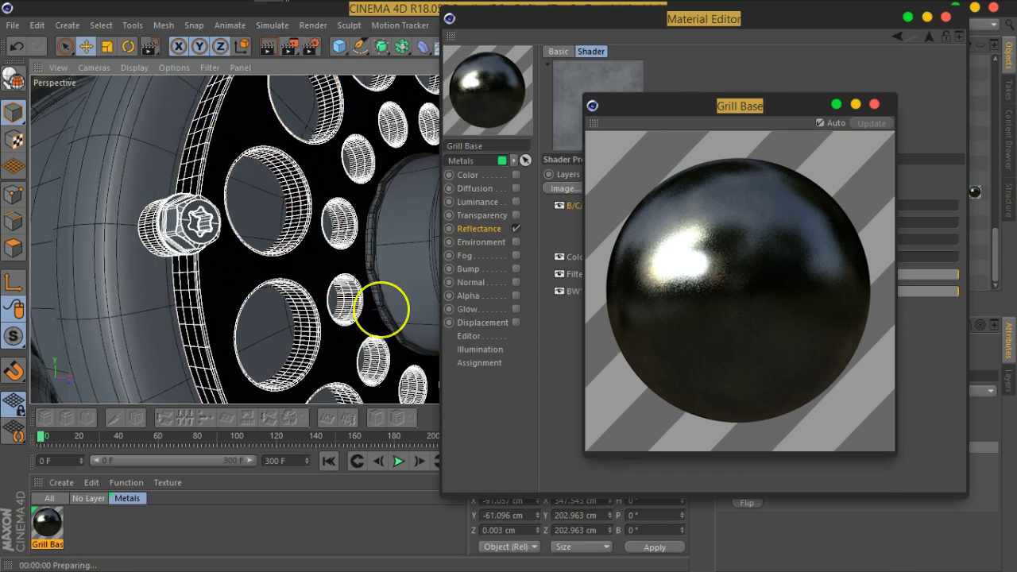
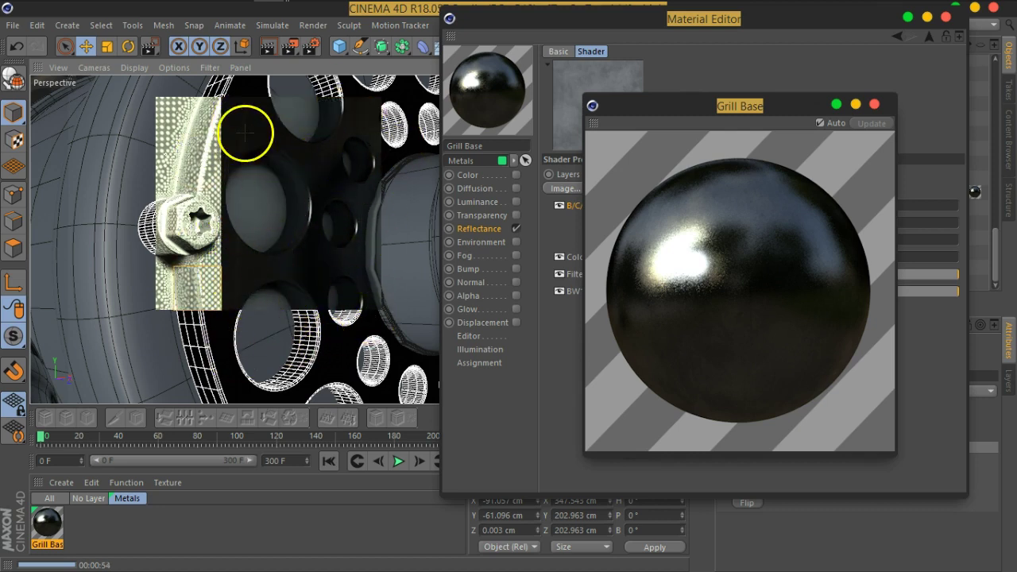
Step: Close the Grill Base preview and material editor, then select FrontGrill's Grill Base texture tag
{"action": "left_click", "coordinate": [874, 104]}
{"action": "left_click", "coordinate": [946, 17]}
{"action": "left_click", "coordinate": [975, 194]}
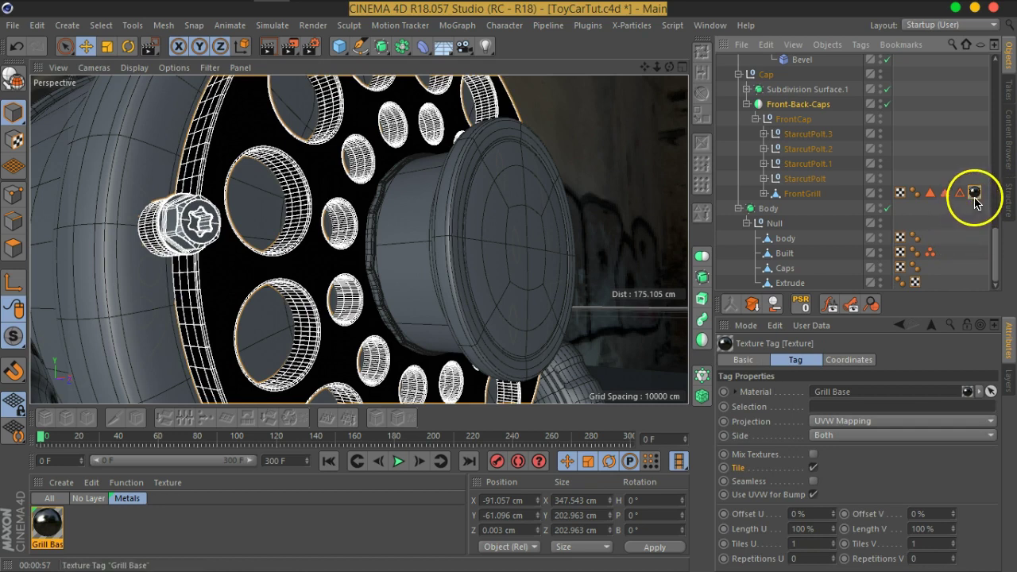
Step: Check the Grill Base tag's UVW Mapping projection, then reselect the tag and its material
{"action": "left_click", "coordinate": [746, 421]}
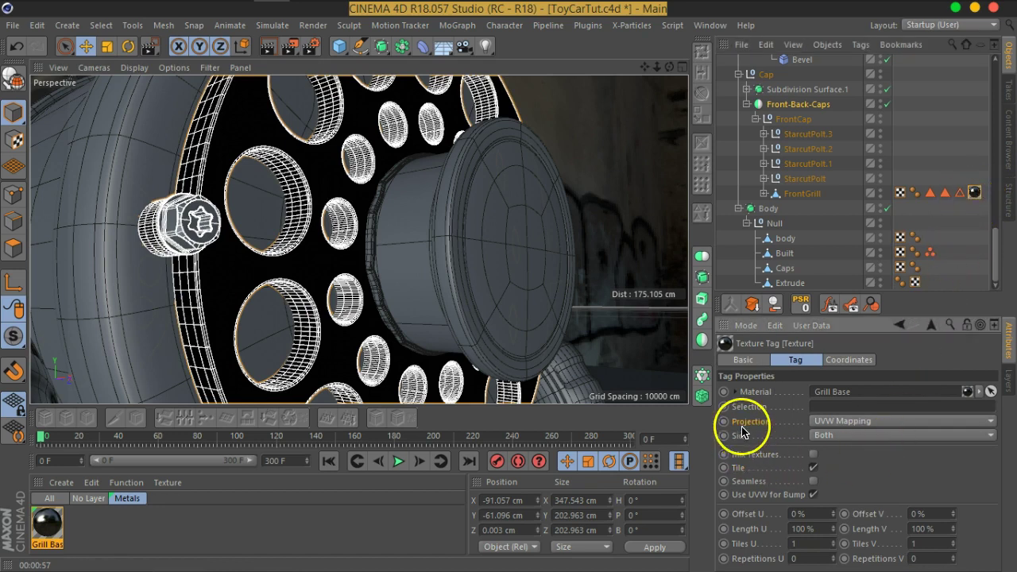
{"action": "left_click", "coordinate": [828, 425]}
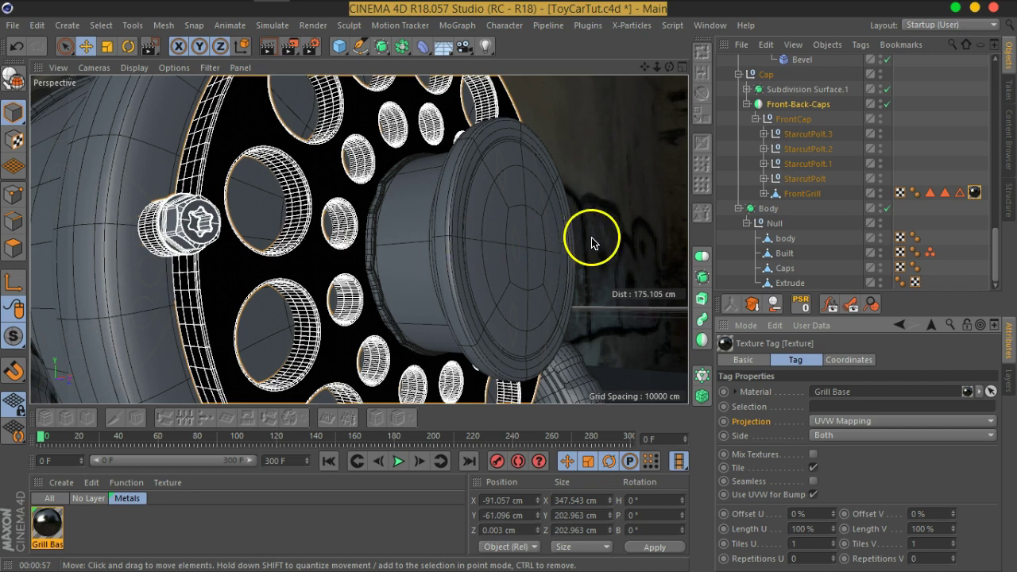
{"action": "left_click", "coordinate": [975, 194]}
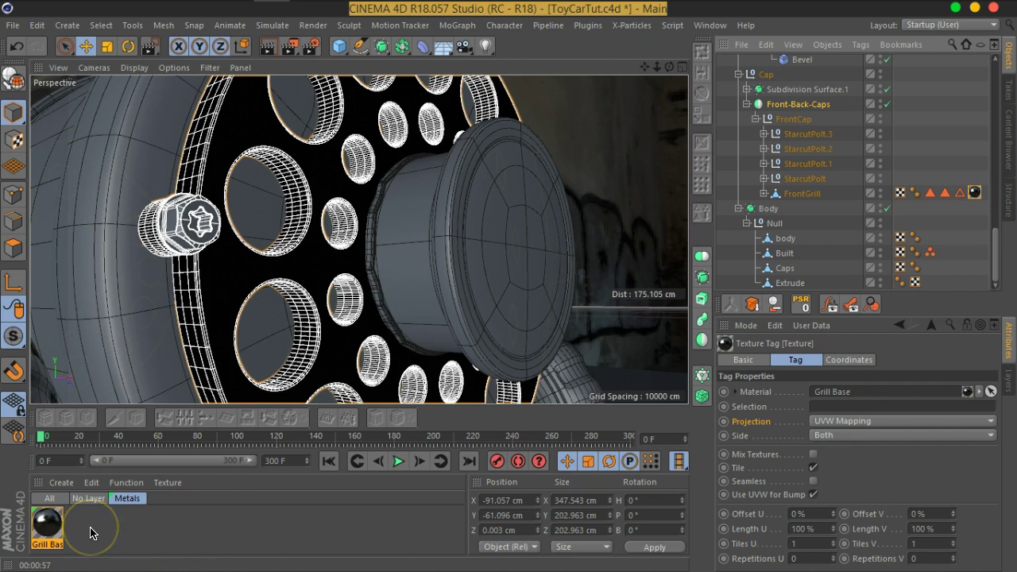
{"action": "left_click", "coordinate": [49, 525]}
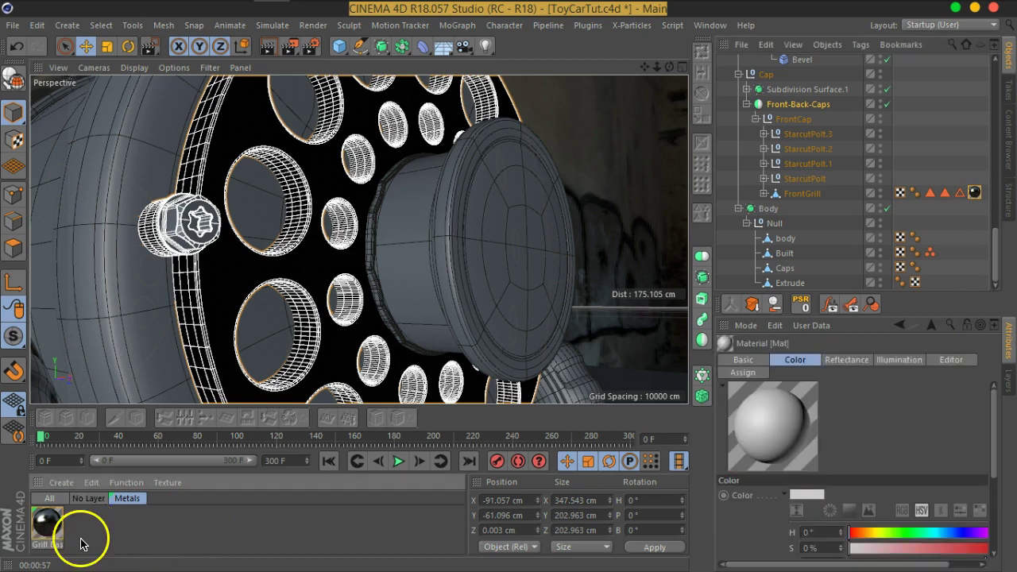
Step: Drag the Mat material onto FrontGrill and load a Noise shader as its Color texture
{"action": "left_click", "coordinate": [50, 498]}
{"action": "left_click_drag", "start_coordinate": [50, 531], "coordinate": [800, 197]}
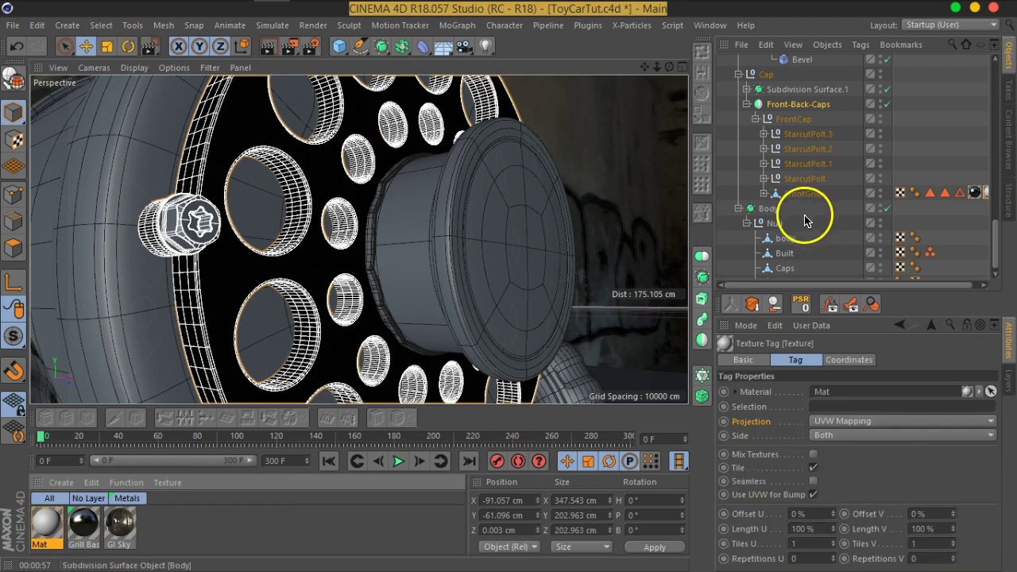
{"action": "double_click", "coordinate": [46, 527]}
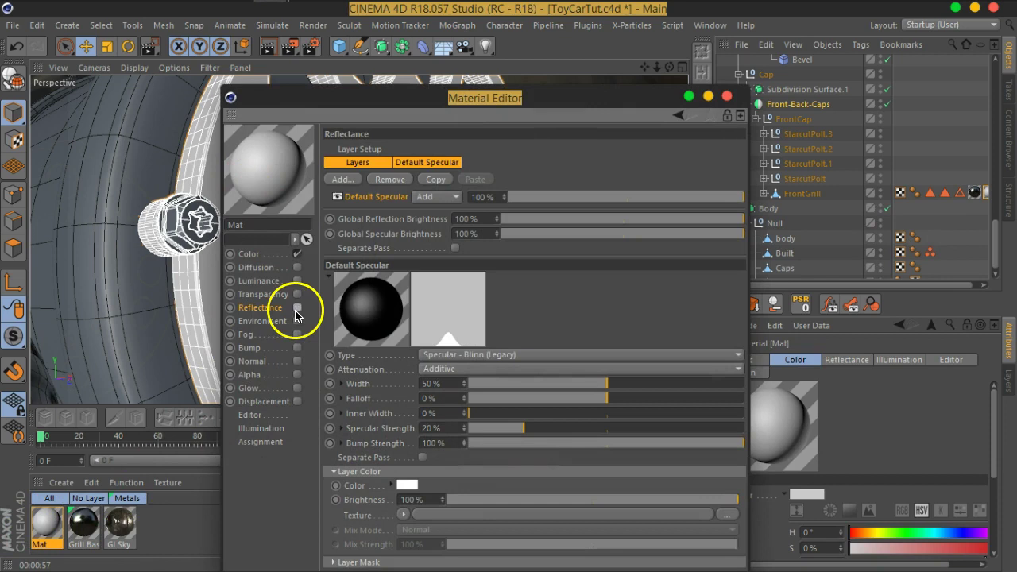
{"action": "left_click", "coordinate": [251, 254]}
{"action": "left_click", "coordinate": [405, 255]}
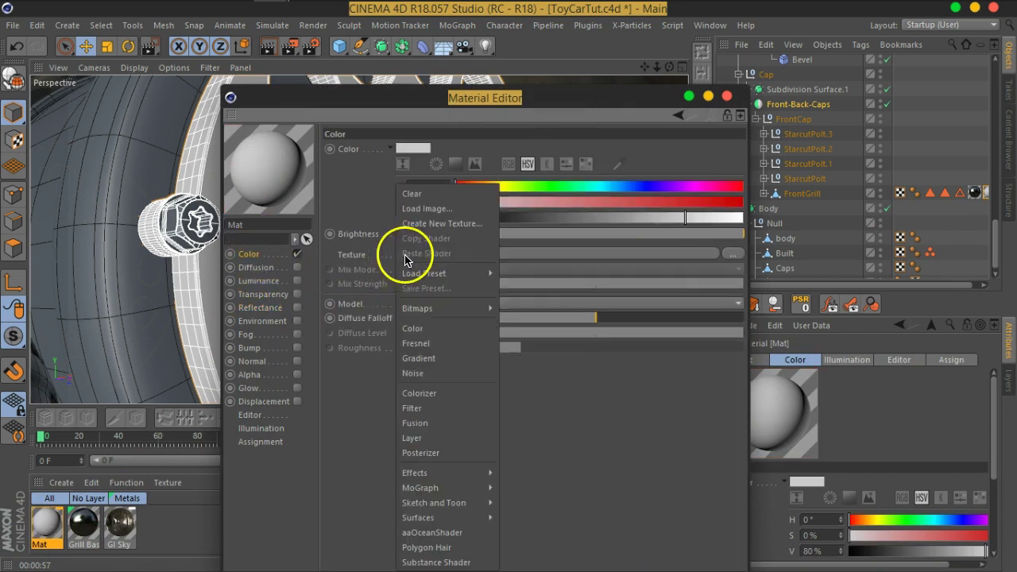
{"action": "left_click", "coordinate": [425, 373]}
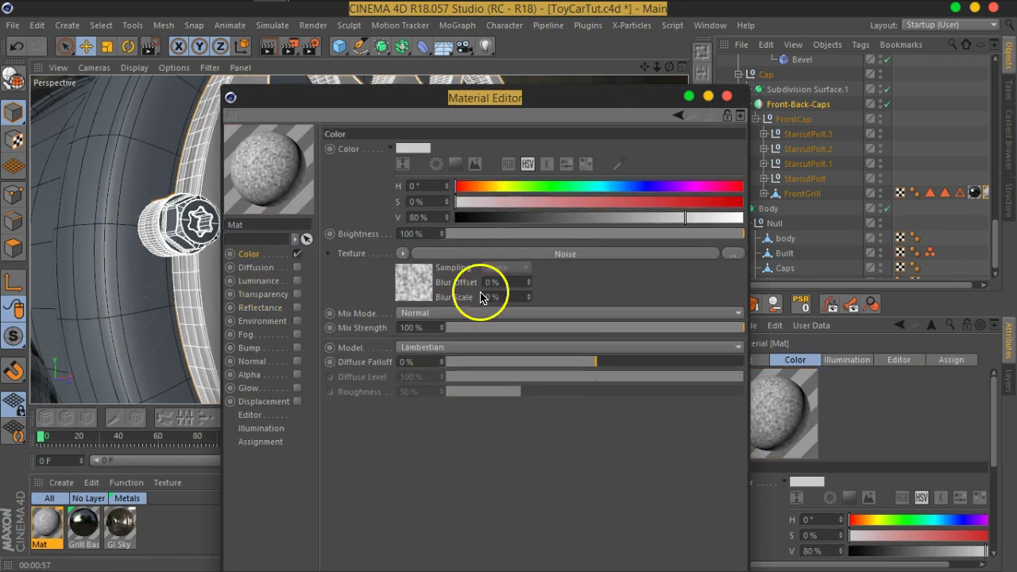
{"action": "mouse_move", "coordinate": [470, 106]}
{"action": "left_mouse_down"}
{"action": "mouse_move", "coordinate": [489, 447]}
{"action": "mouse_move", "coordinate": [431, 445]}
{"action": "mouse_move", "coordinate": [367, 485]}
{"action": "left_mouse_up"}
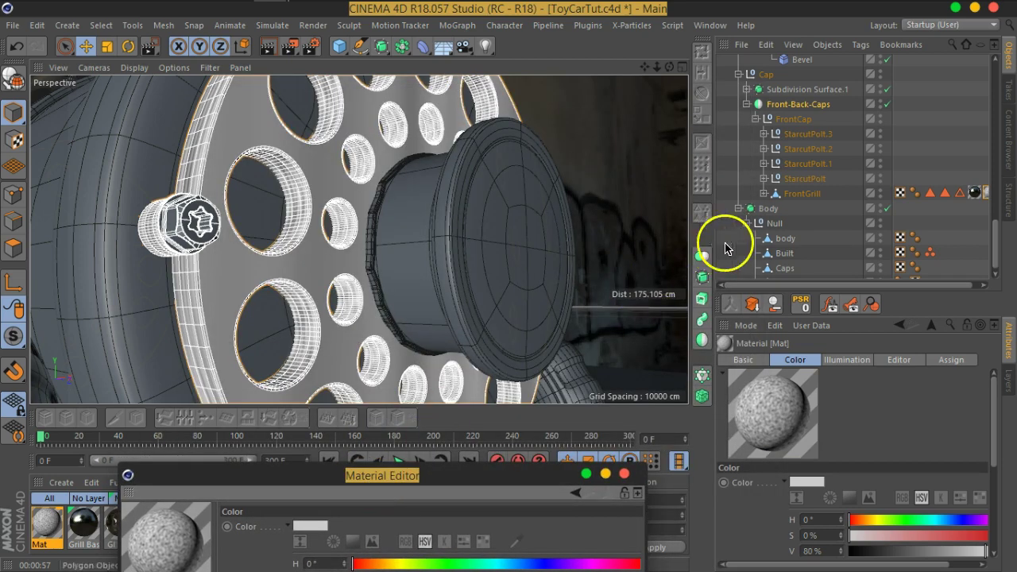
Step: Set the projection of FrontGrill's Mat texture tag to Cubic instead of UVW Mapping
{"action": "left_click", "coordinate": [938, 211]}
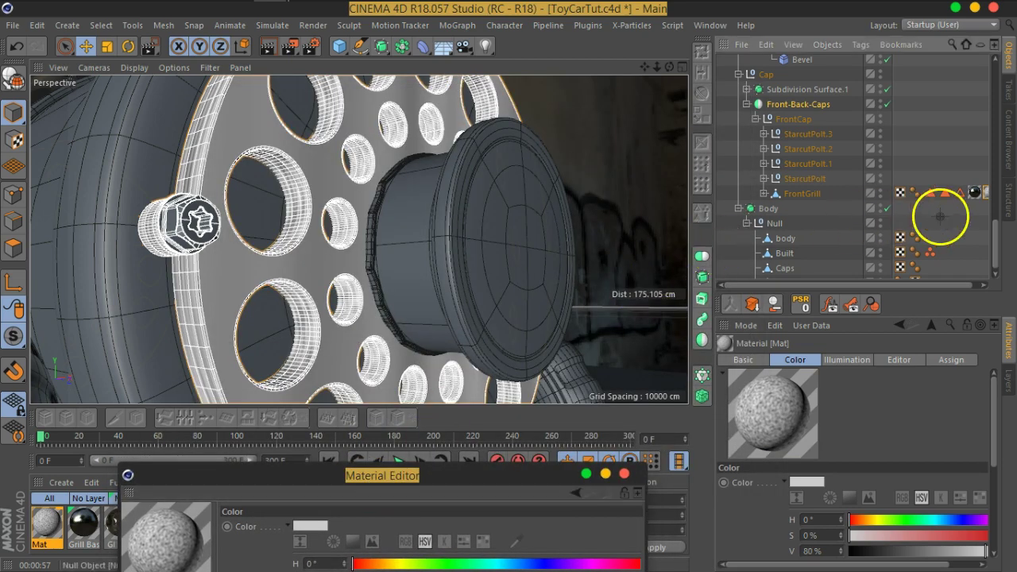
{"action": "left_click", "coordinate": [982, 197]}
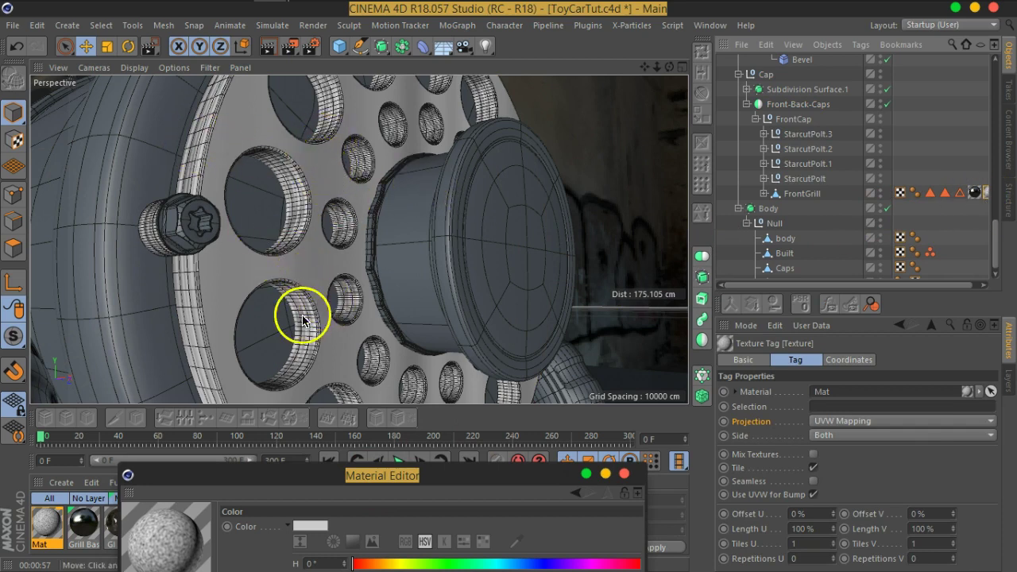
{"action": "left_click", "coordinate": [864, 422]}
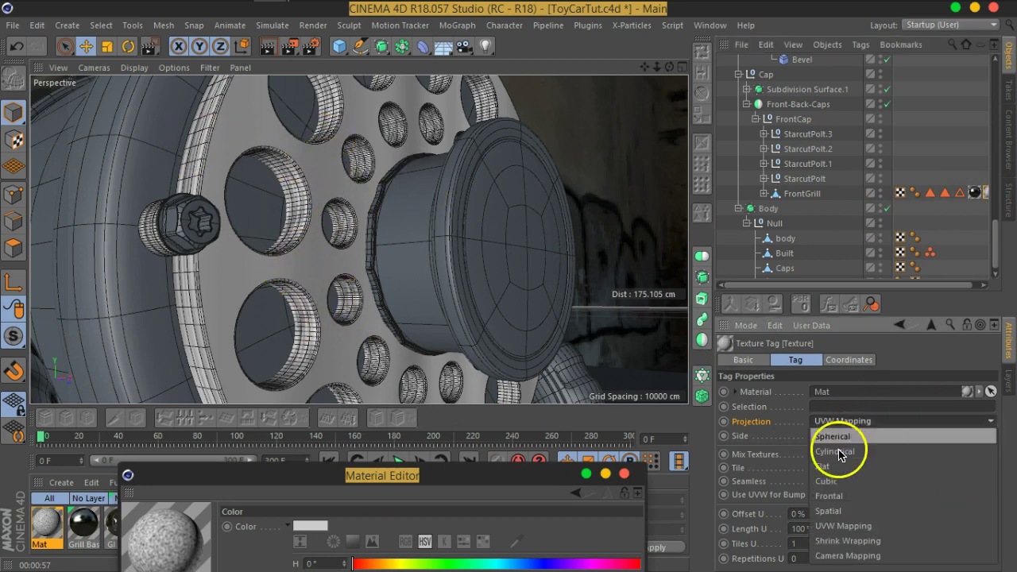
{"action": "left_click", "coordinate": [839, 482]}
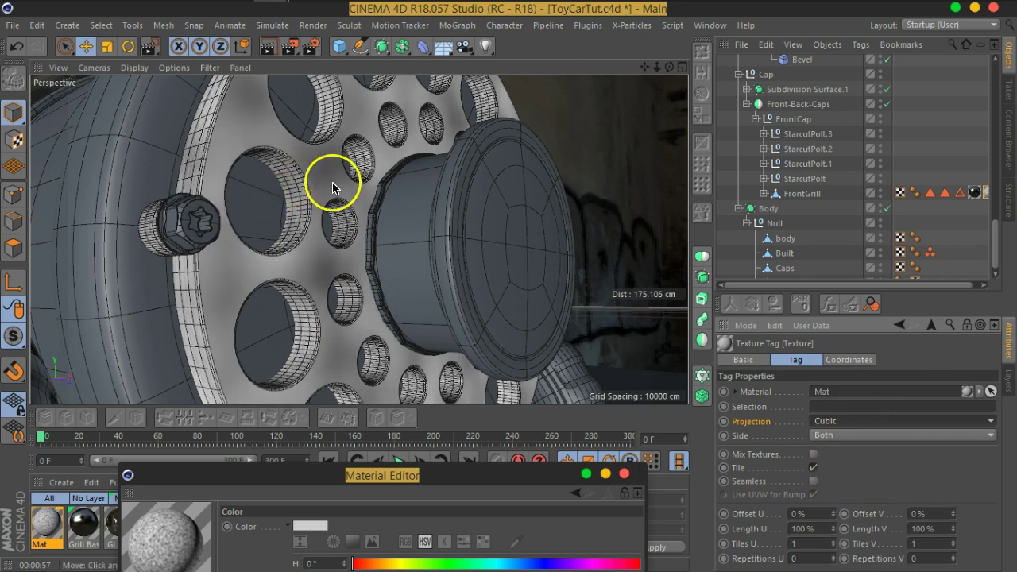
Step: Set the Mat Noise shader's noise type to Luka
{"action": "left_click_drag", "start_coordinate": [365, 473], "coordinate": [493, 187]}
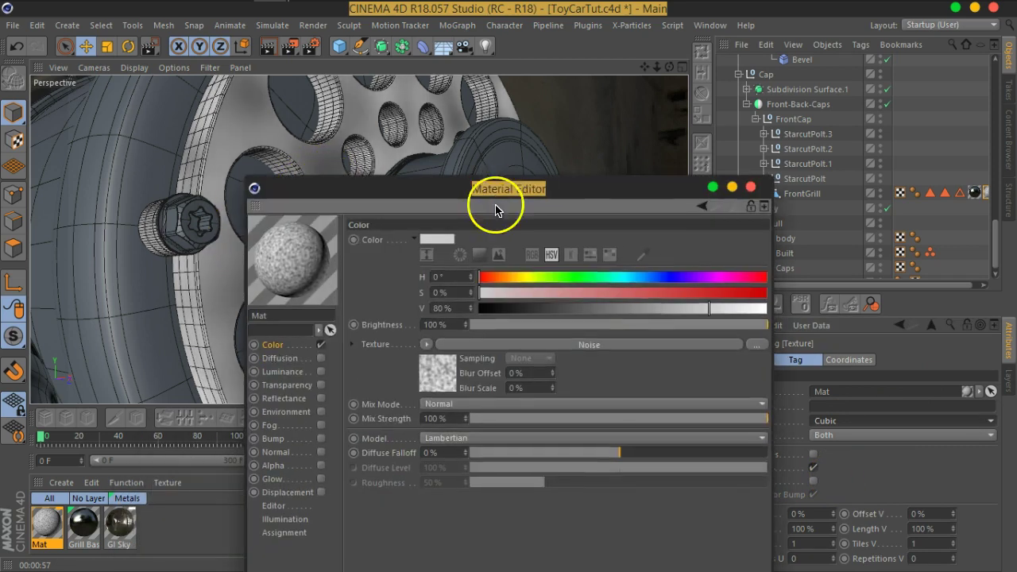
{"action": "left_click", "coordinate": [450, 370]}
{"action": "left_click", "coordinate": [493, 387]}
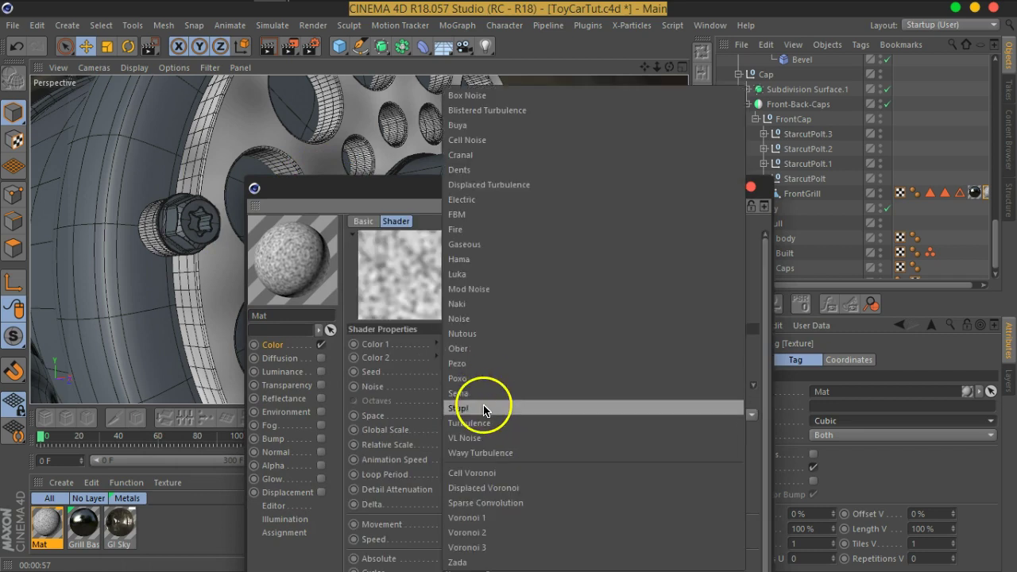
{"action": "left_click", "coordinate": [468, 273]}
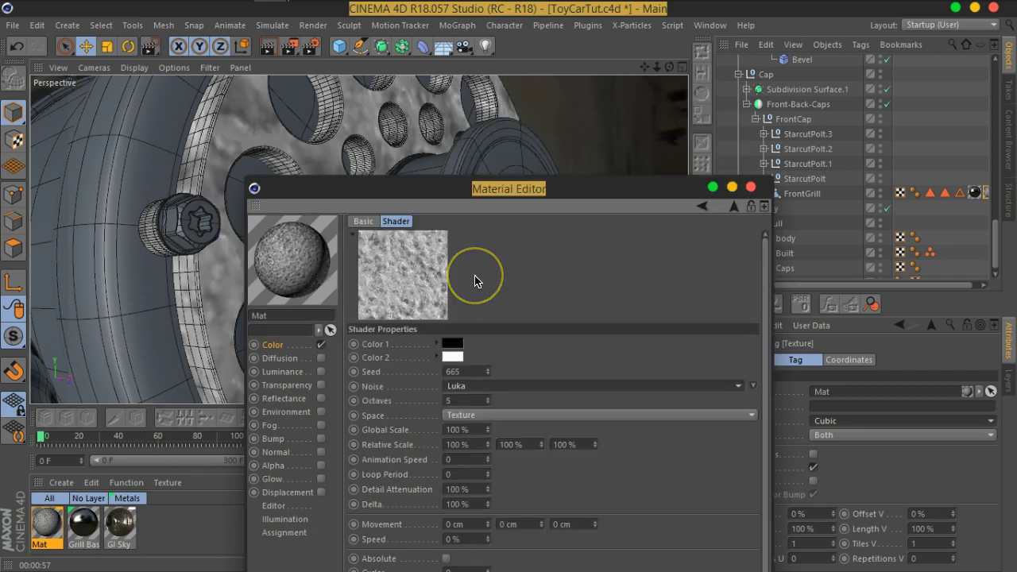
{"action": "left_click", "coordinate": [751, 188]}
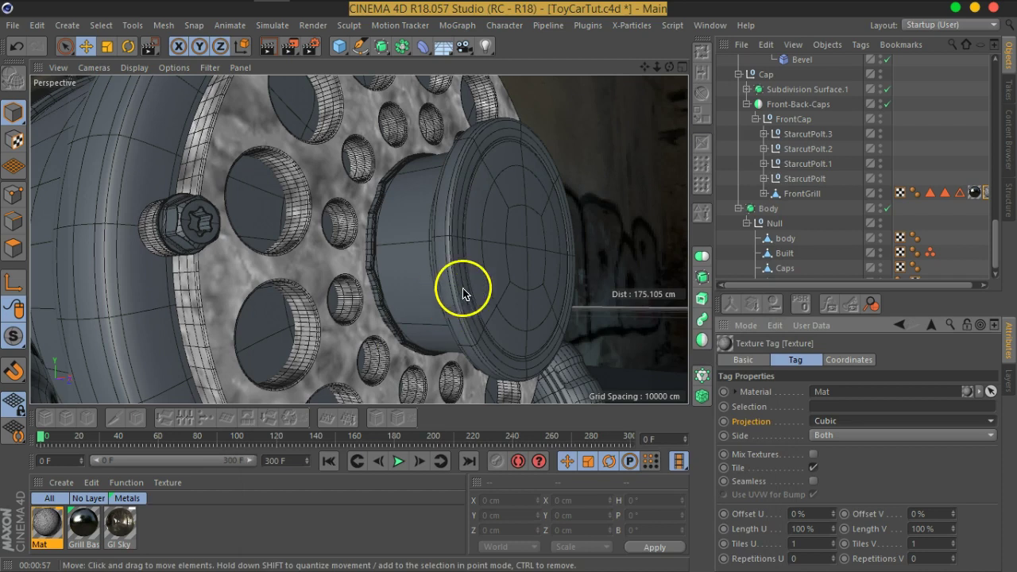
Step: Try UVW Mapping projection on the Mat tag, then return it to Cubic
{"action": "left_click", "coordinate": [857, 423]}
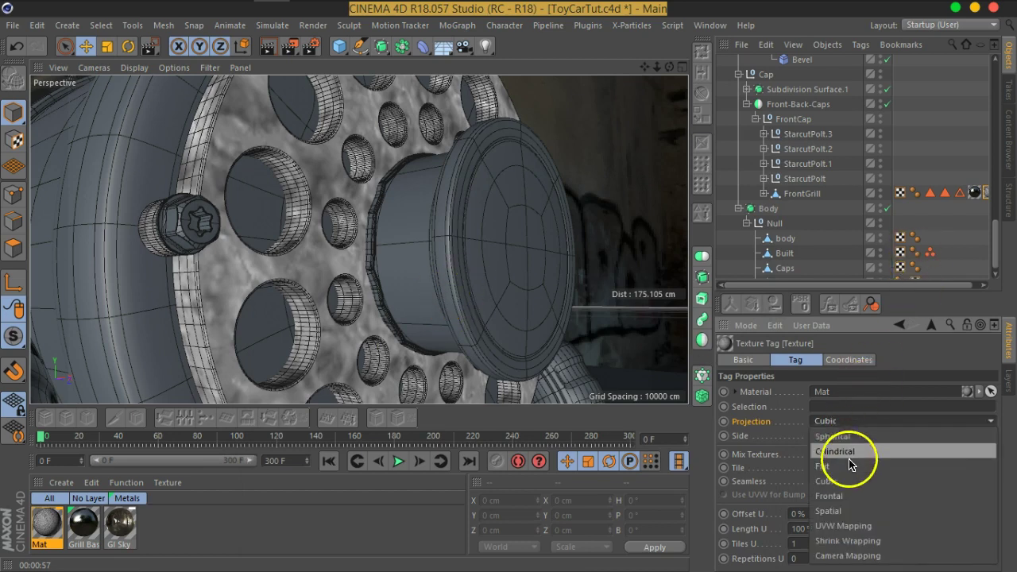
{"action": "left_click", "coordinate": [847, 528]}
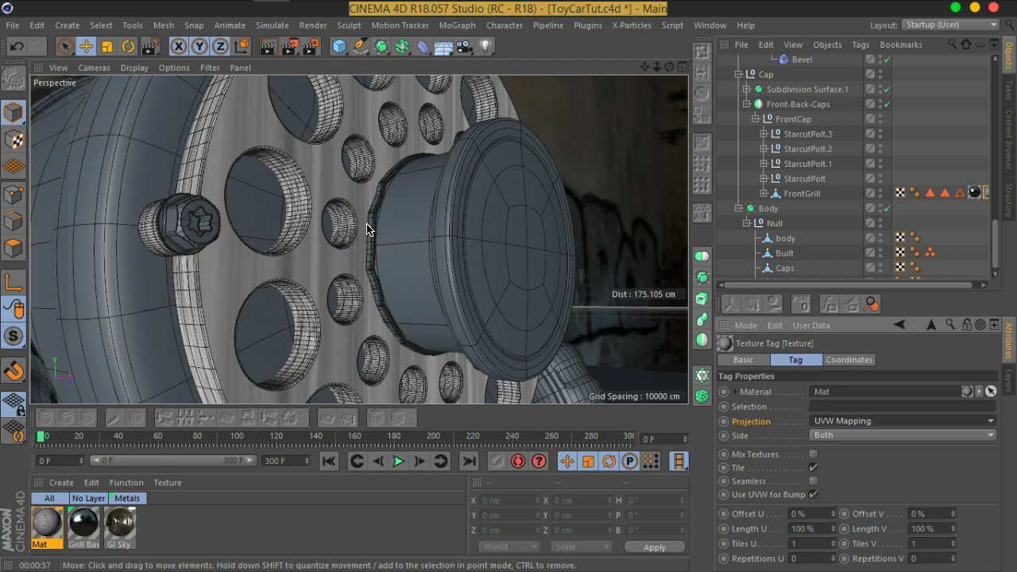
{"action": "left_click", "coordinate": [845, 422]}
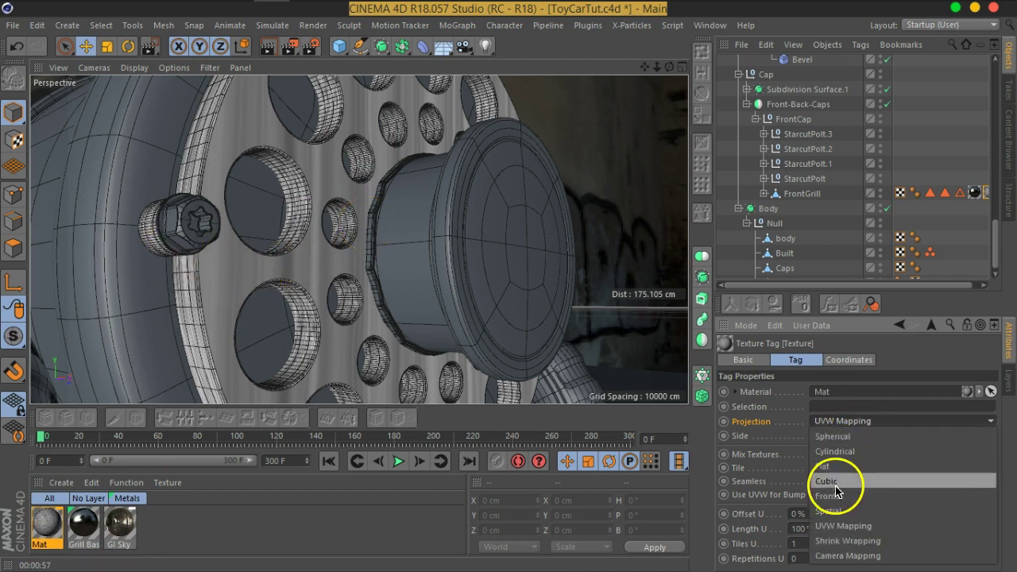
{"action": "left_click", "coordinate": [827, 481]}
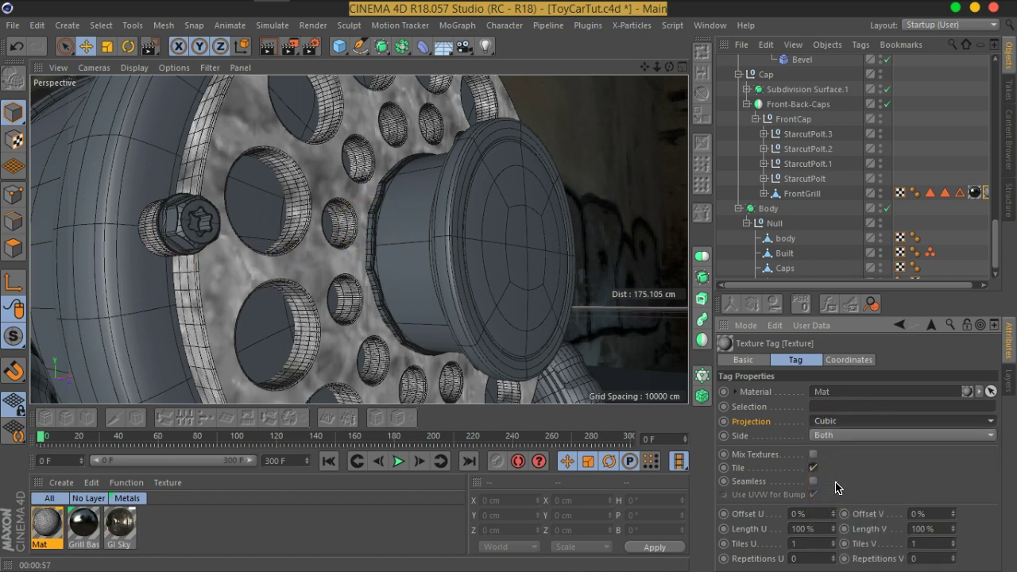
Step: Delete the Mat test material and set the Grill Base tag's projection to Cubic
{"action": "left_click", "coordinate": [52, 528]}
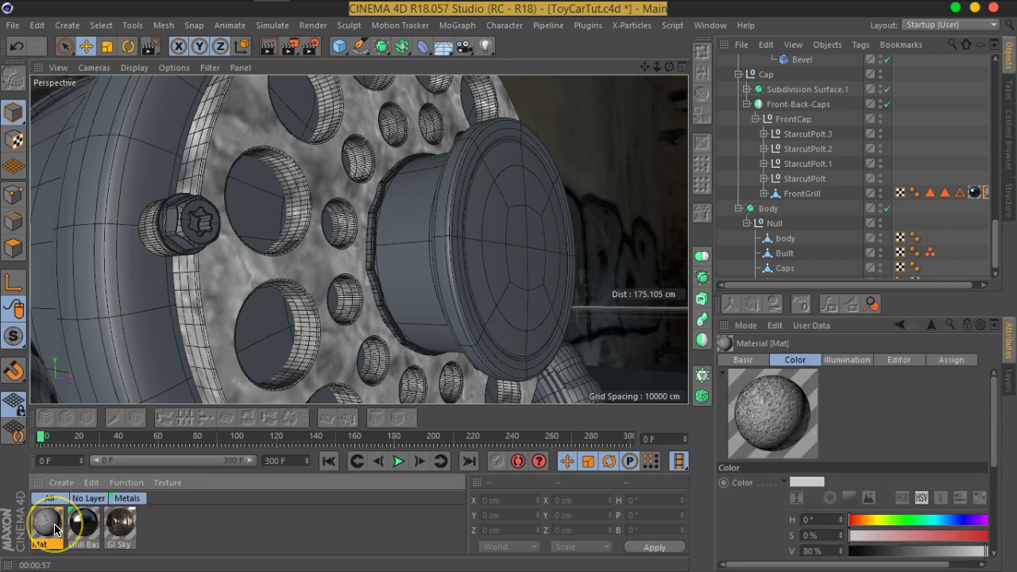
{"action": "key", "text": "Delete"}
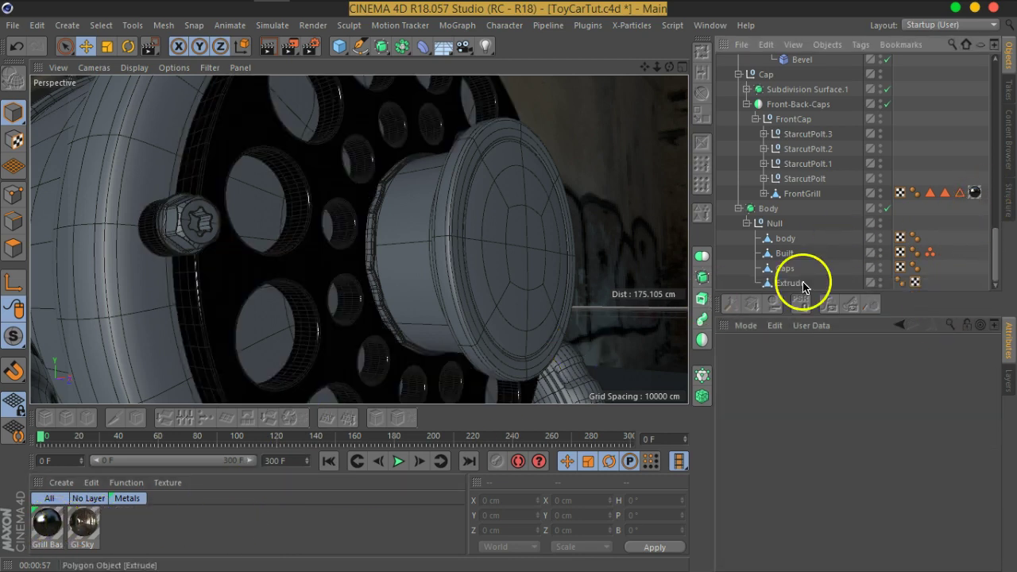
{"action": "left_click", "coordinate": [974, 193]}
{"action": "left_click", "coordinate": [843, 421]}
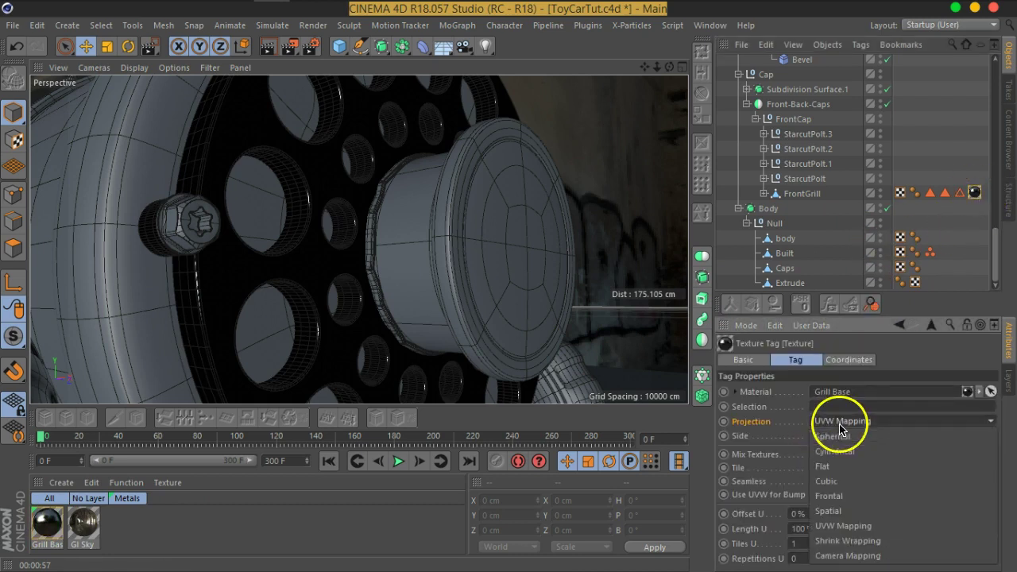
{"action": "left_click", "coordinate": [842, 480]}
Step: Frame the whole front cap and render the view to preview the grill
{"action": "left_click", "coordinate": [931, 228]}
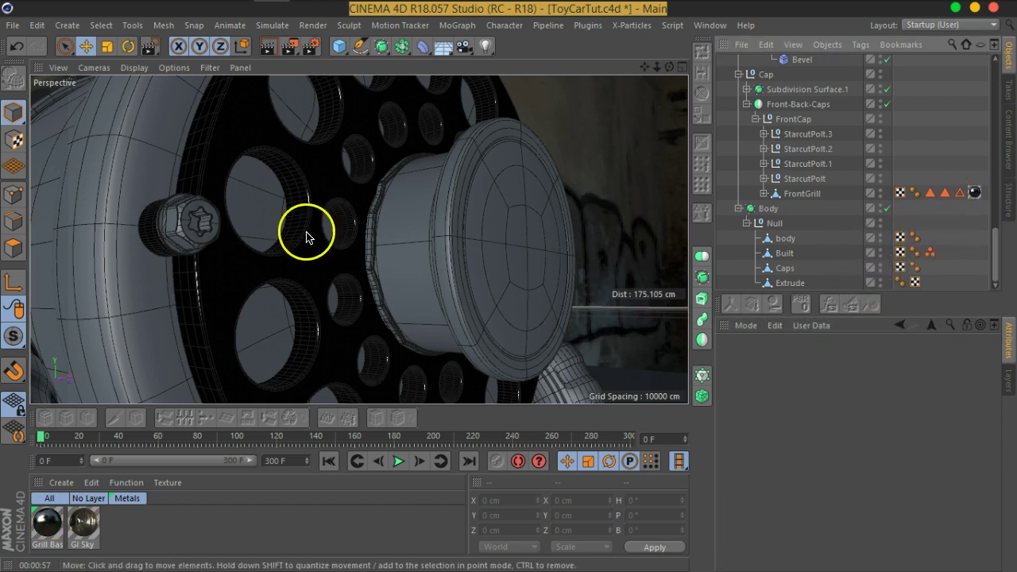
{"action": "left_click_drag", "start_coordinate": [364, 227], "coordinate": [355, 255], "text": "alt"}
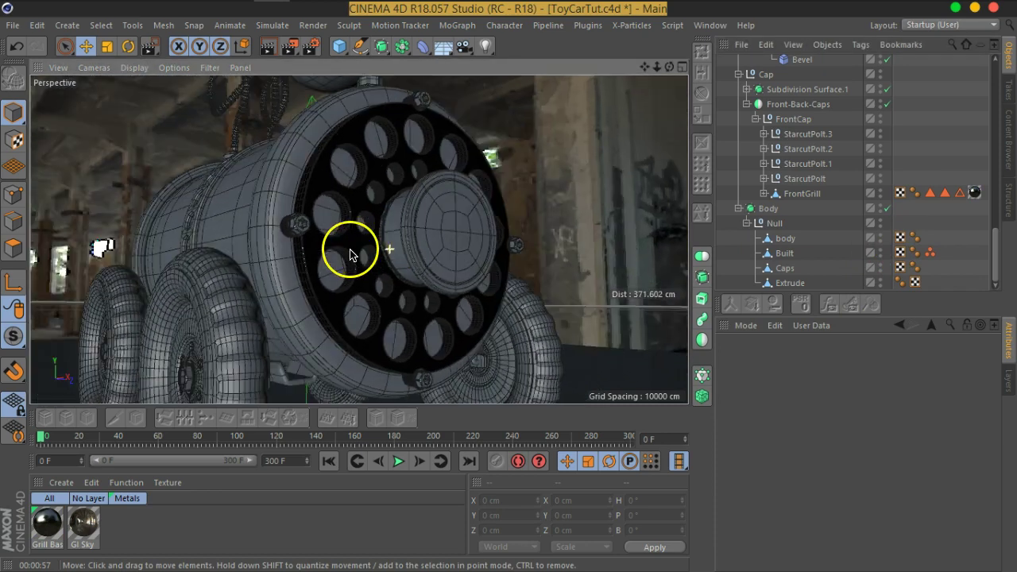
{"action": "scroll", "coordinate": [352, 248], "scroll_direction": "up", "scroll_amount": 2}
{"action": "scroll", "coordinate": [353, 251], "scroll_direction": "up", "scroll_amount": 1}
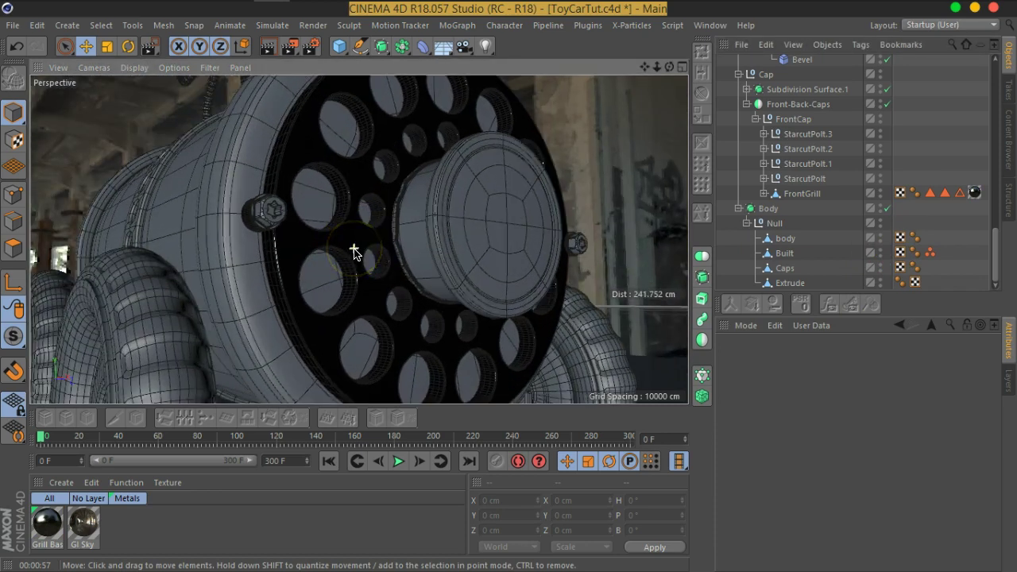
{"action": "left_click", "coordinate": [266, 54]}
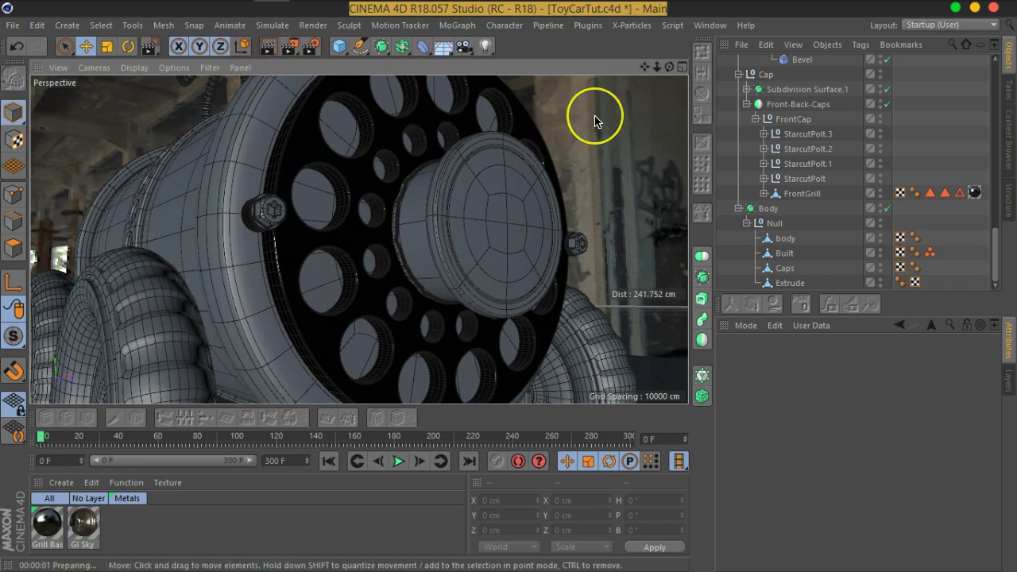